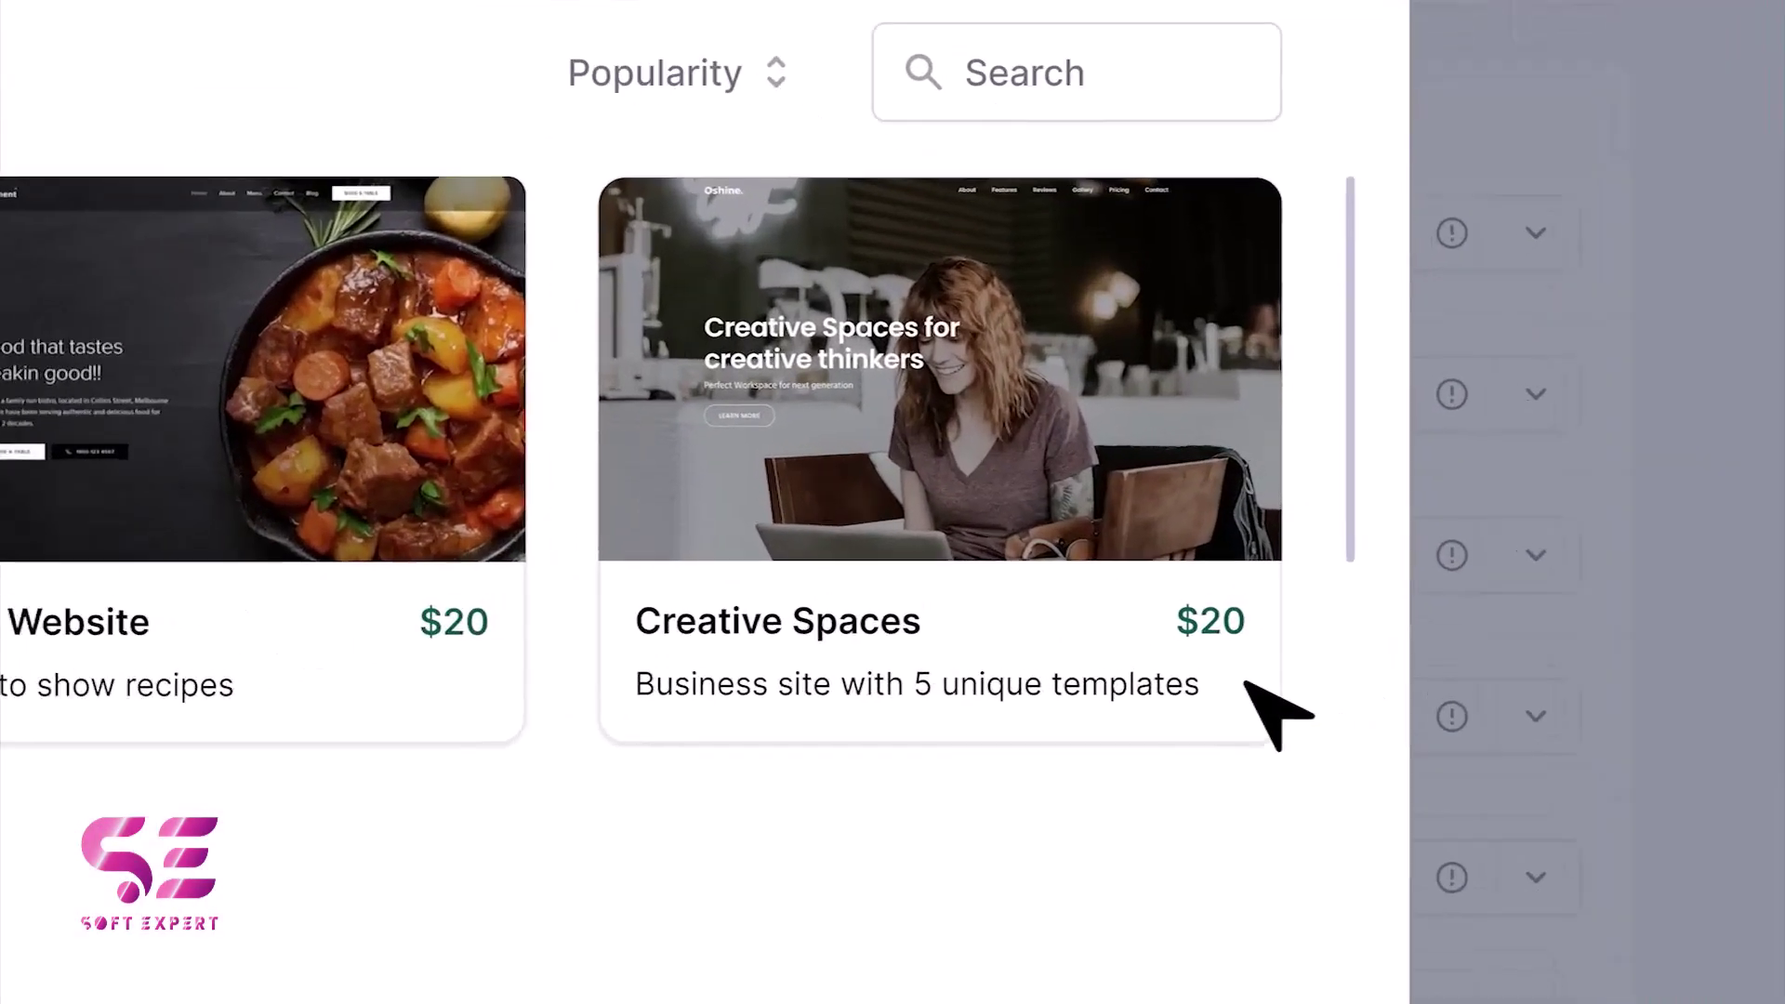
{"action": "left_click", "coordinate": [924, 716]}
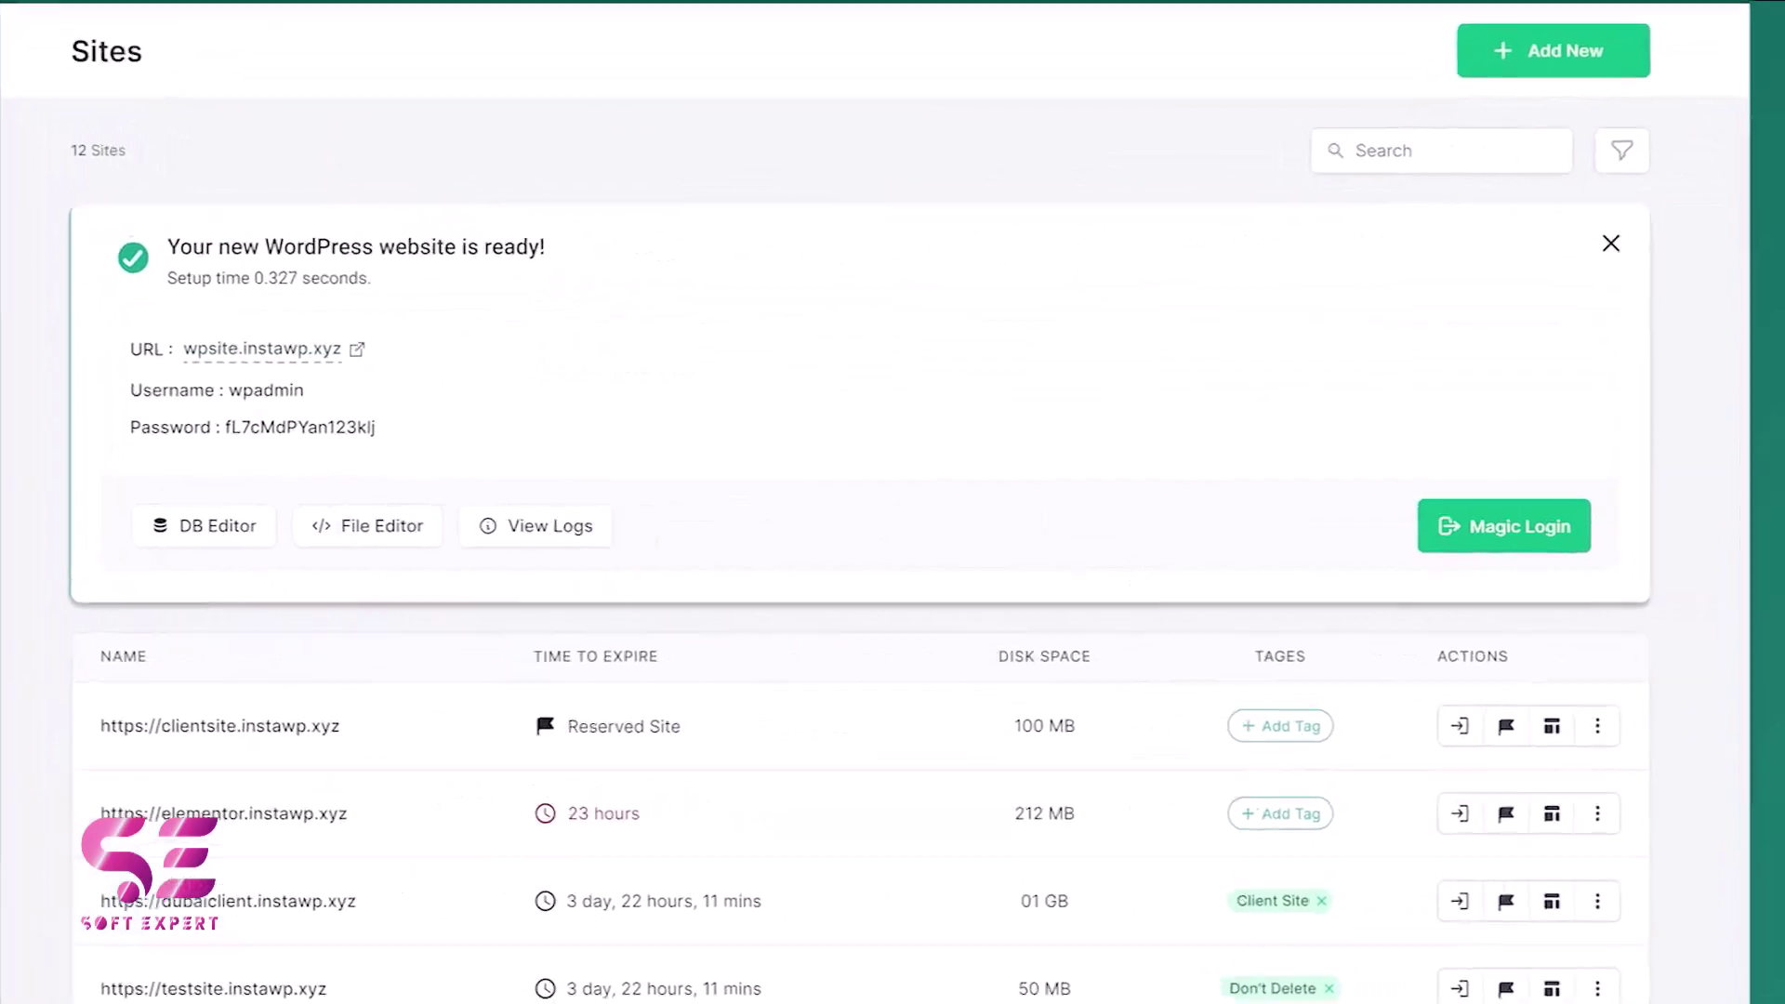
{"action": "left_click", "coordinate": [1535, 547]}
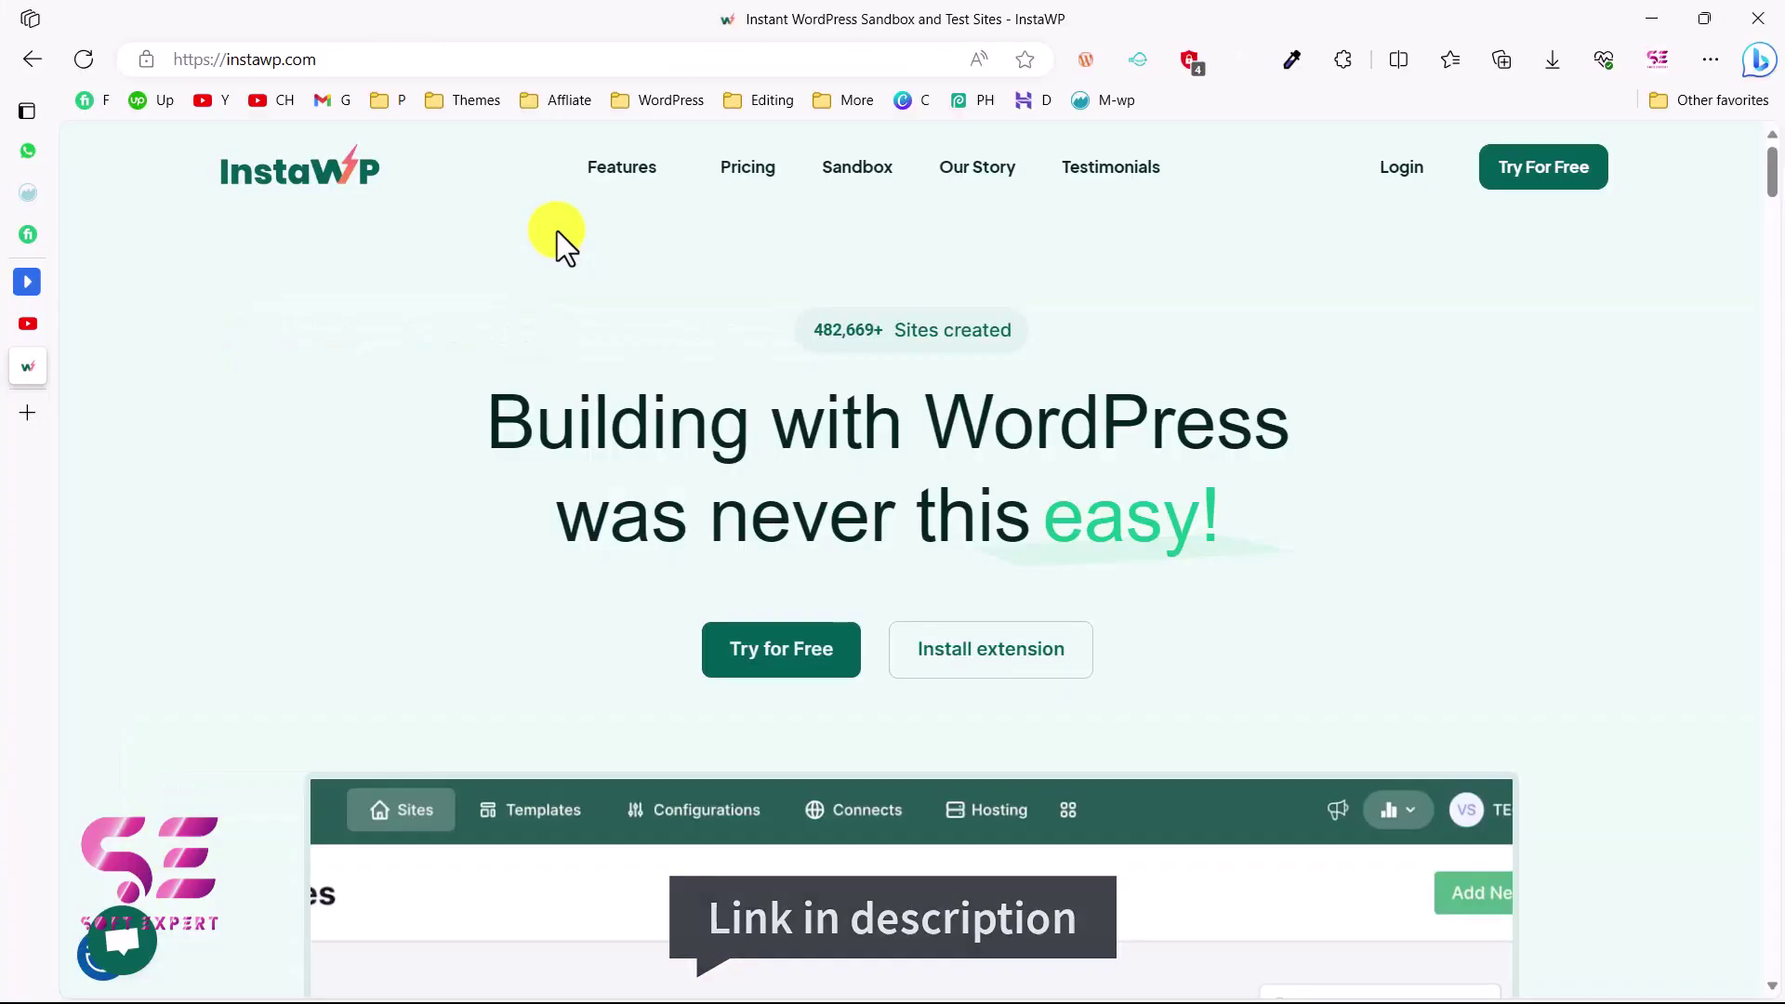
Read through the InstaWP homepage, covering the features list, the use cases for WordPress professionals and the product company section.
{"action": "mouse_move", "coordinate": [636, 172]}
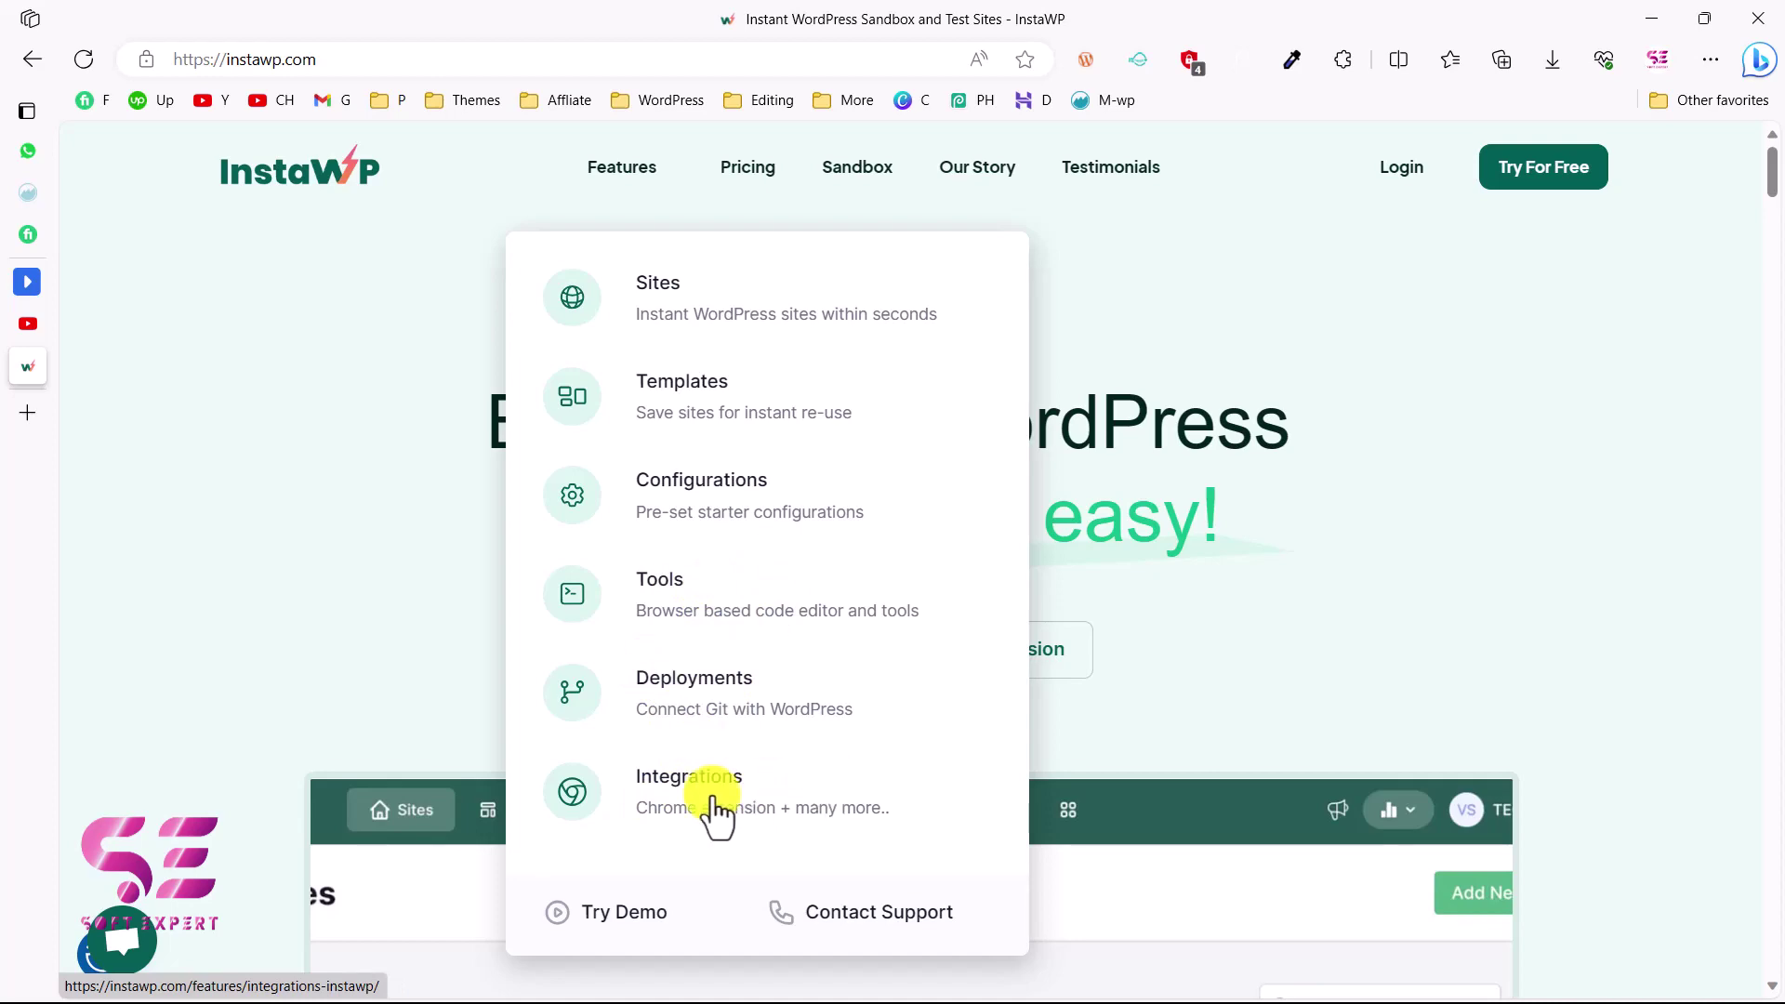
{"action": "scroll", "coordinate": [1408, 589], "scroll_direction": "down", "scroll_amount": 7}
{"action": "scroll", "coordinate": [1409, 589], "scroll_direction": "down", "scroll_amount": 15}
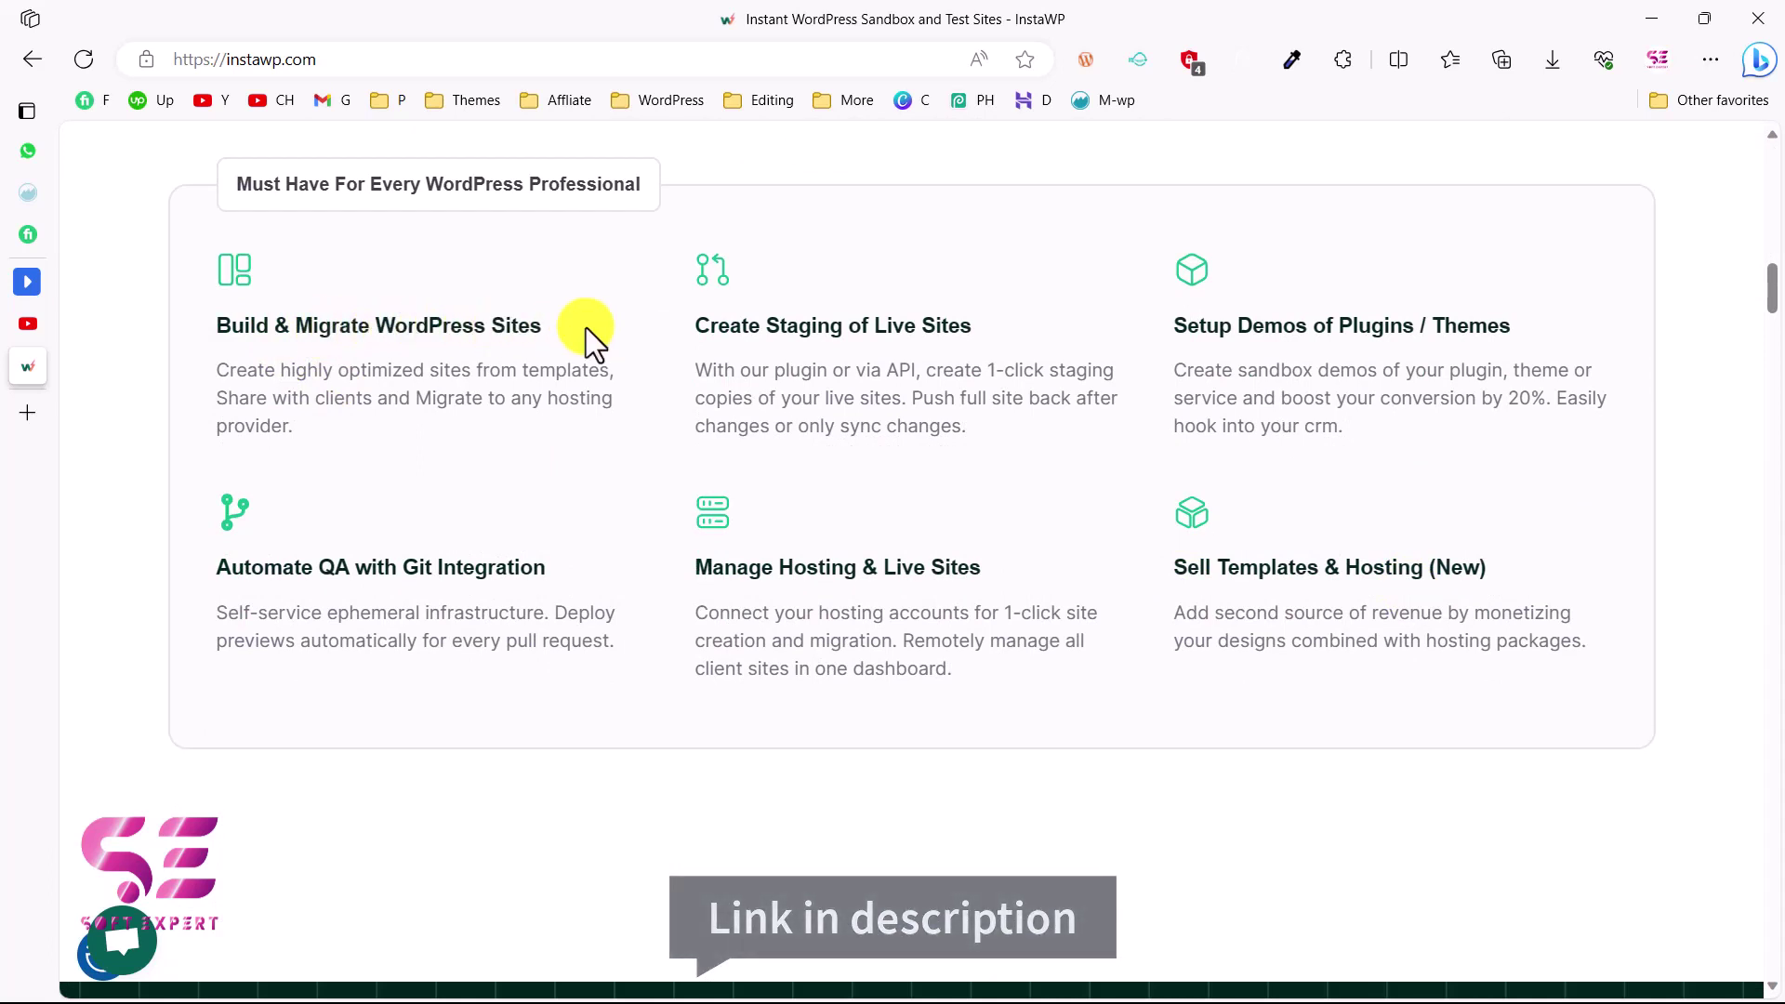
{"action": "left_click_drag", "start_coordinate": [693, 338], "coordinate": [884, 339]}
{"action": "left_click", "coordinate": [884, 339]}
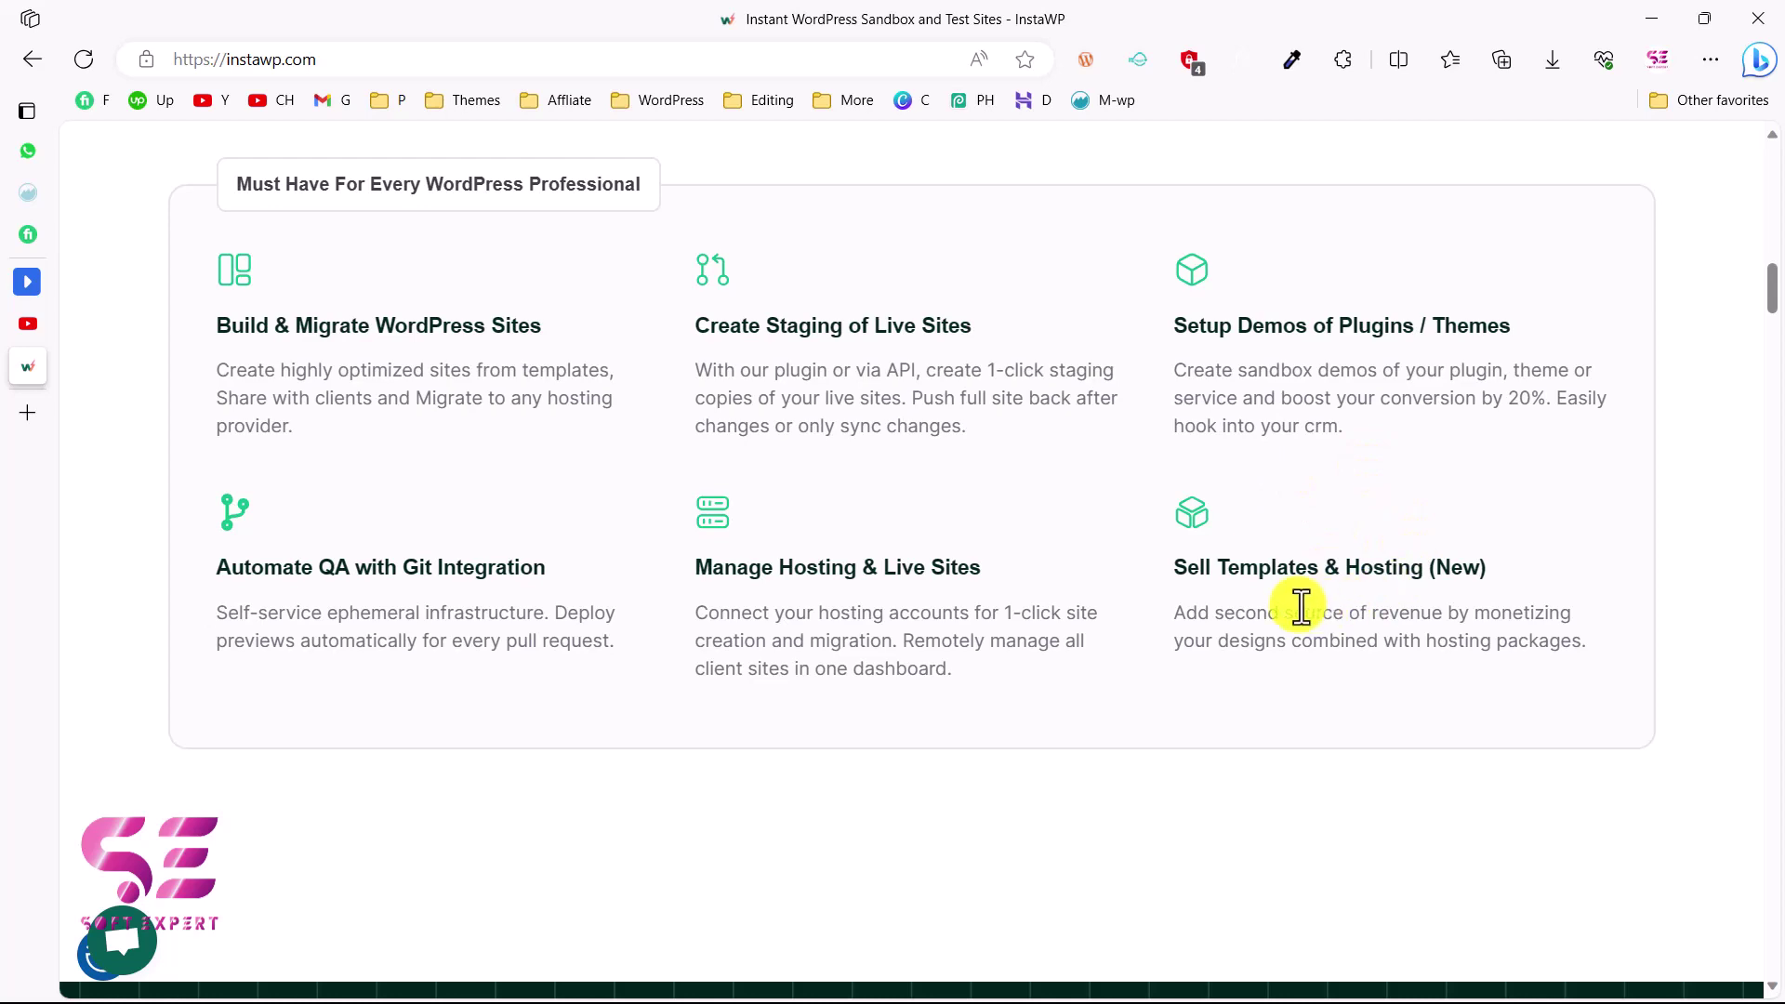
{"action": "scroll", "coordinate": [1300, 606], "scroll_direction": "down", "scroll_amount": 12}
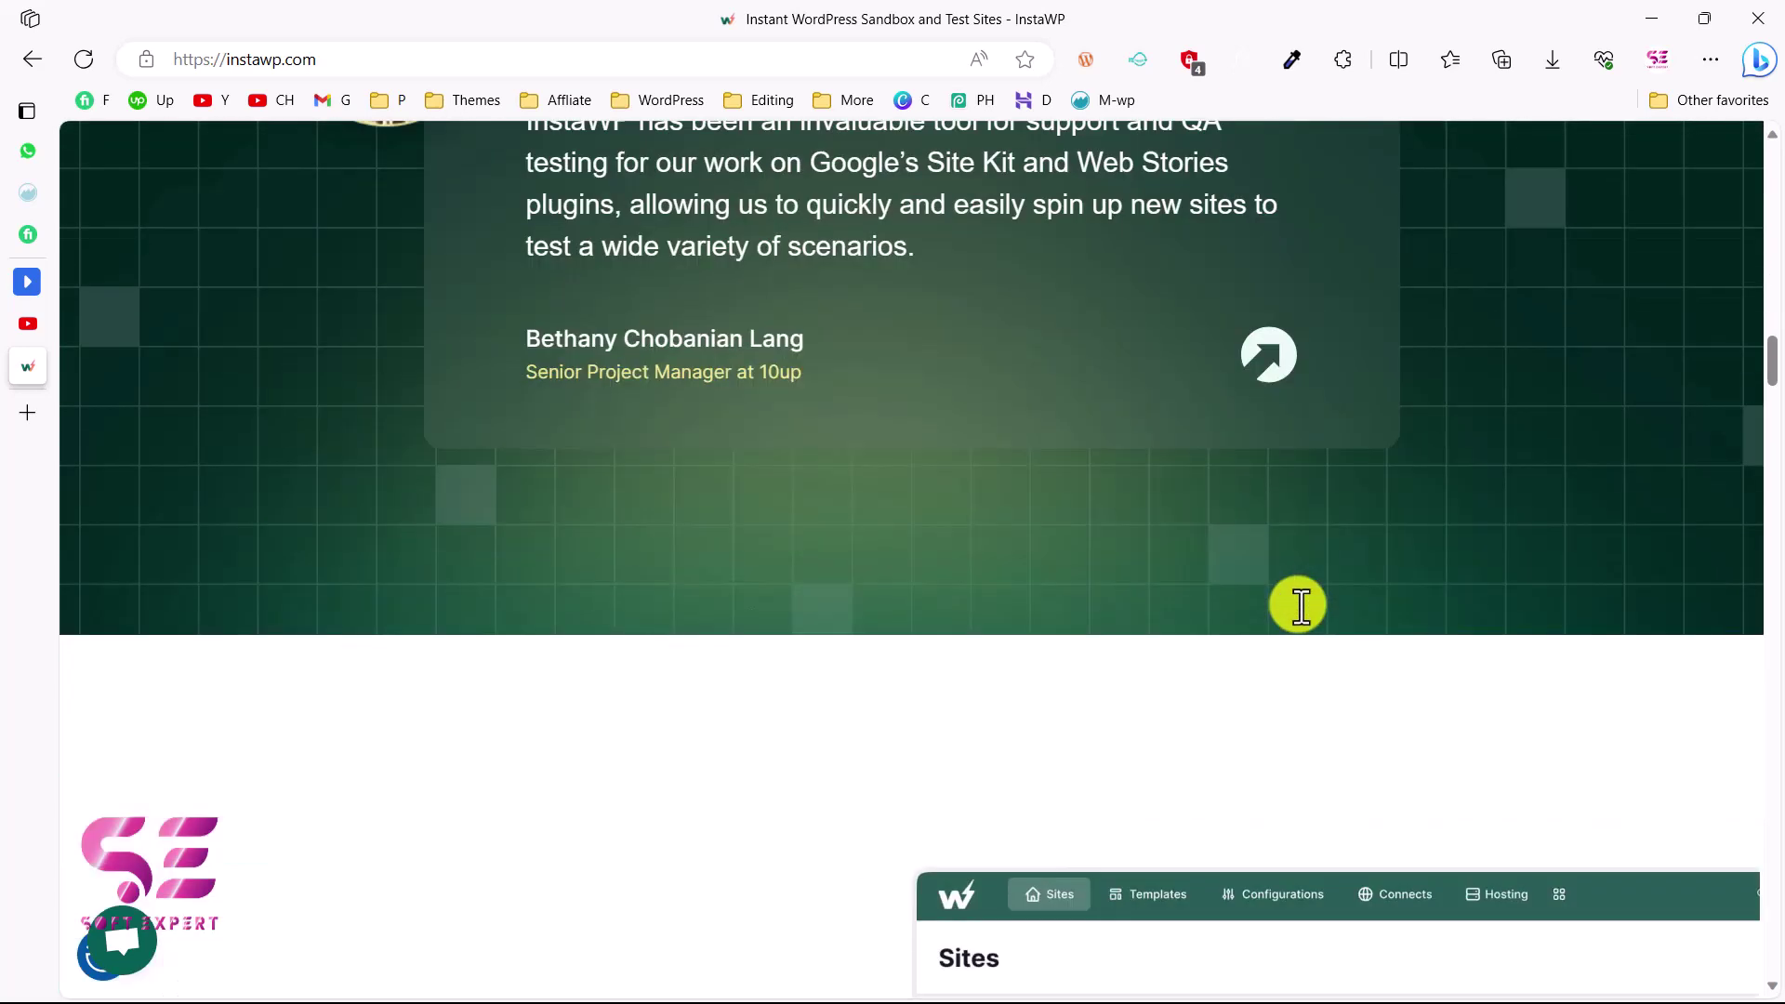
{"action": "scroll", "coordinate": [1300, 606], "scroll_direction": "down", "scroll_amount": 10}
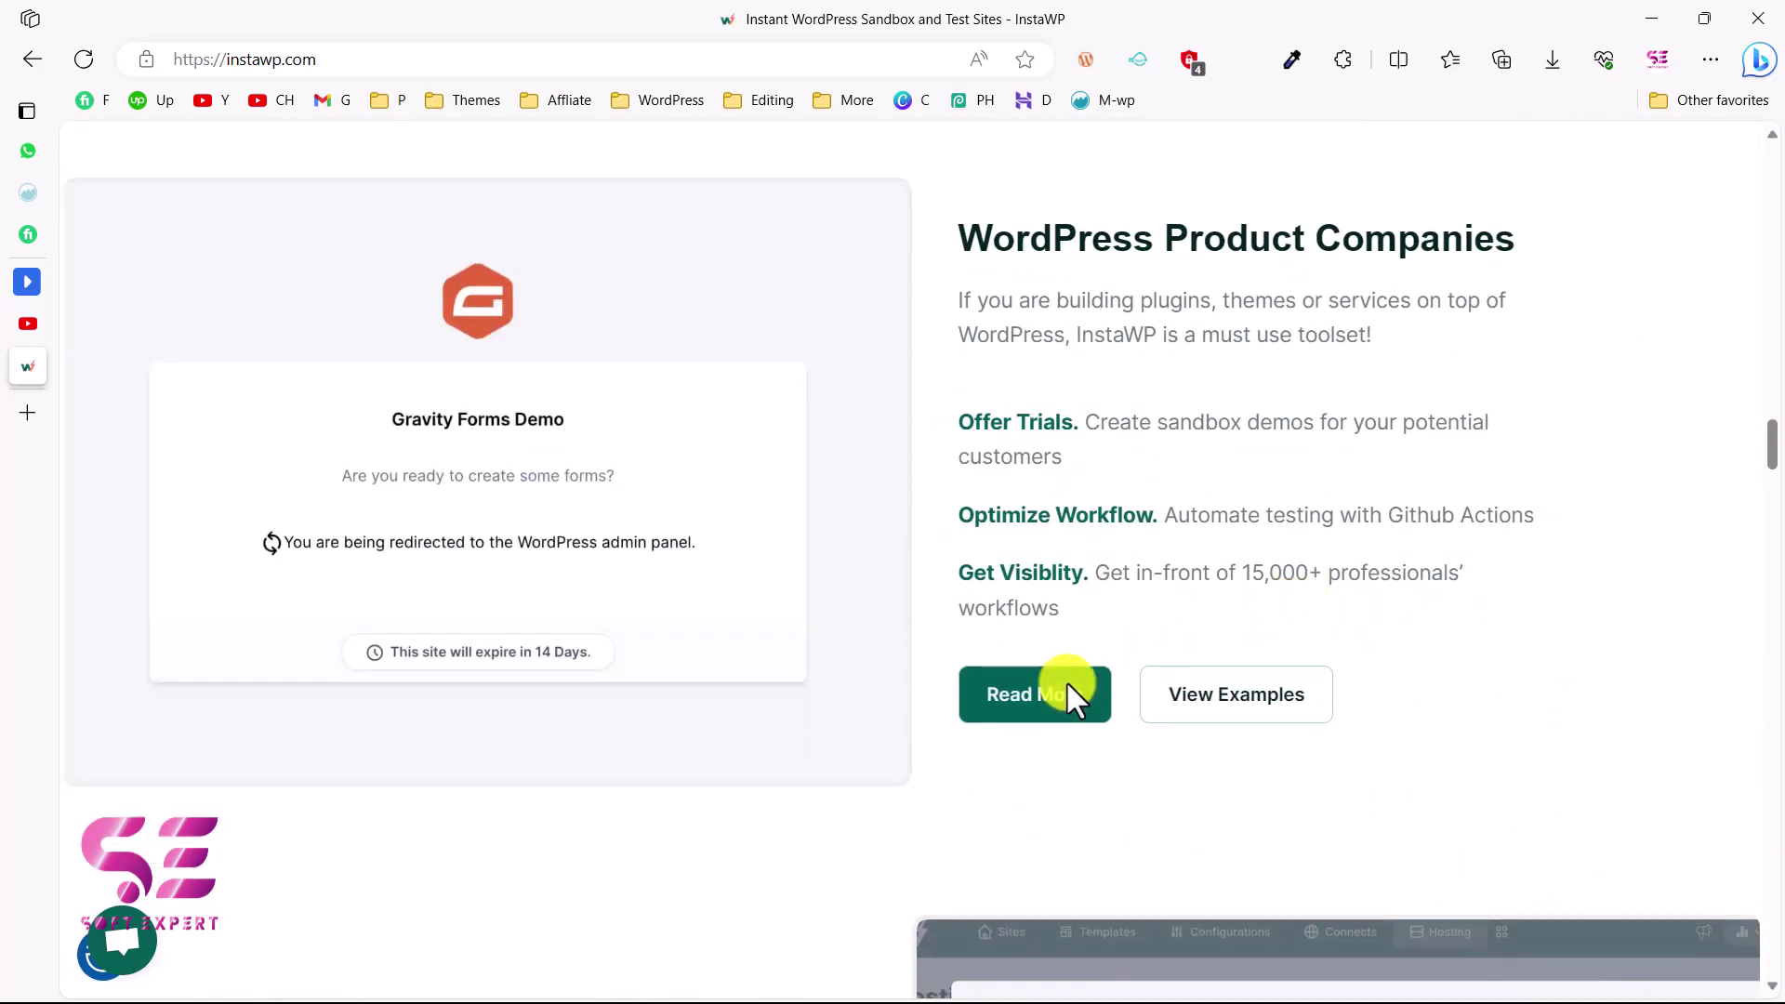
{"action": "scroll", "coordinate": [1067, 688], "scroll_direction": "down", "scroll_amount": 8}
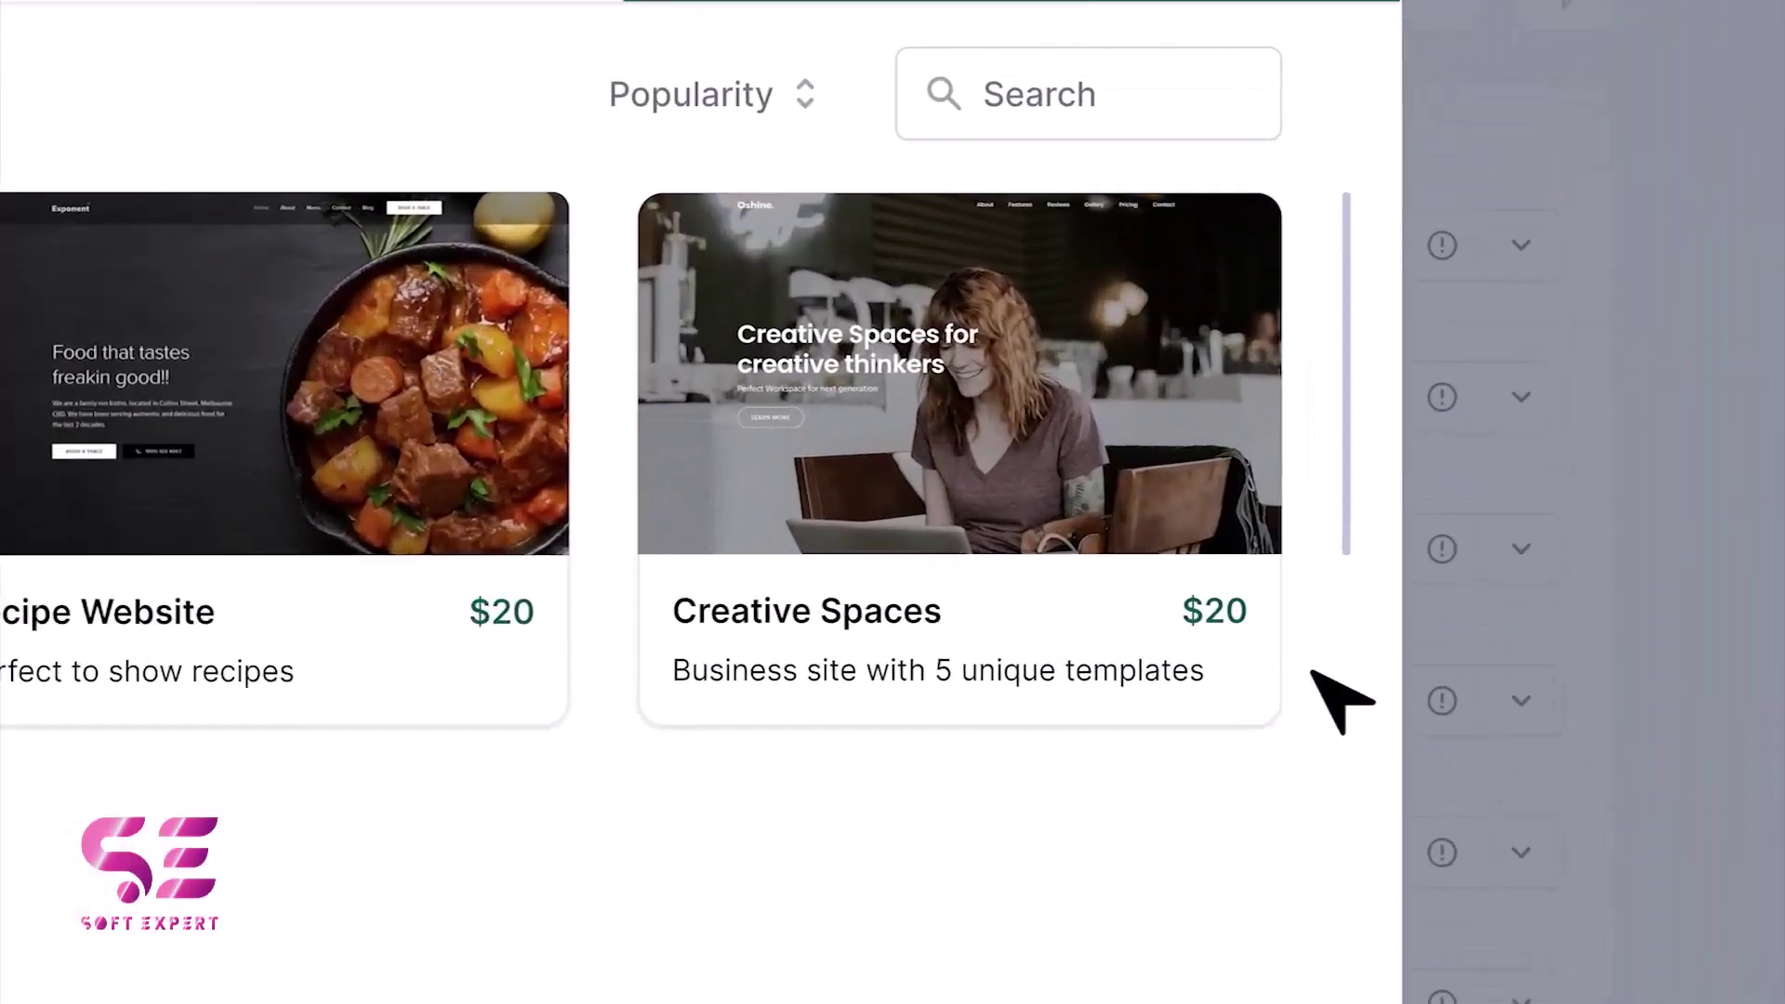
{"action": "left_click", "coordinate": [1122, 571]}
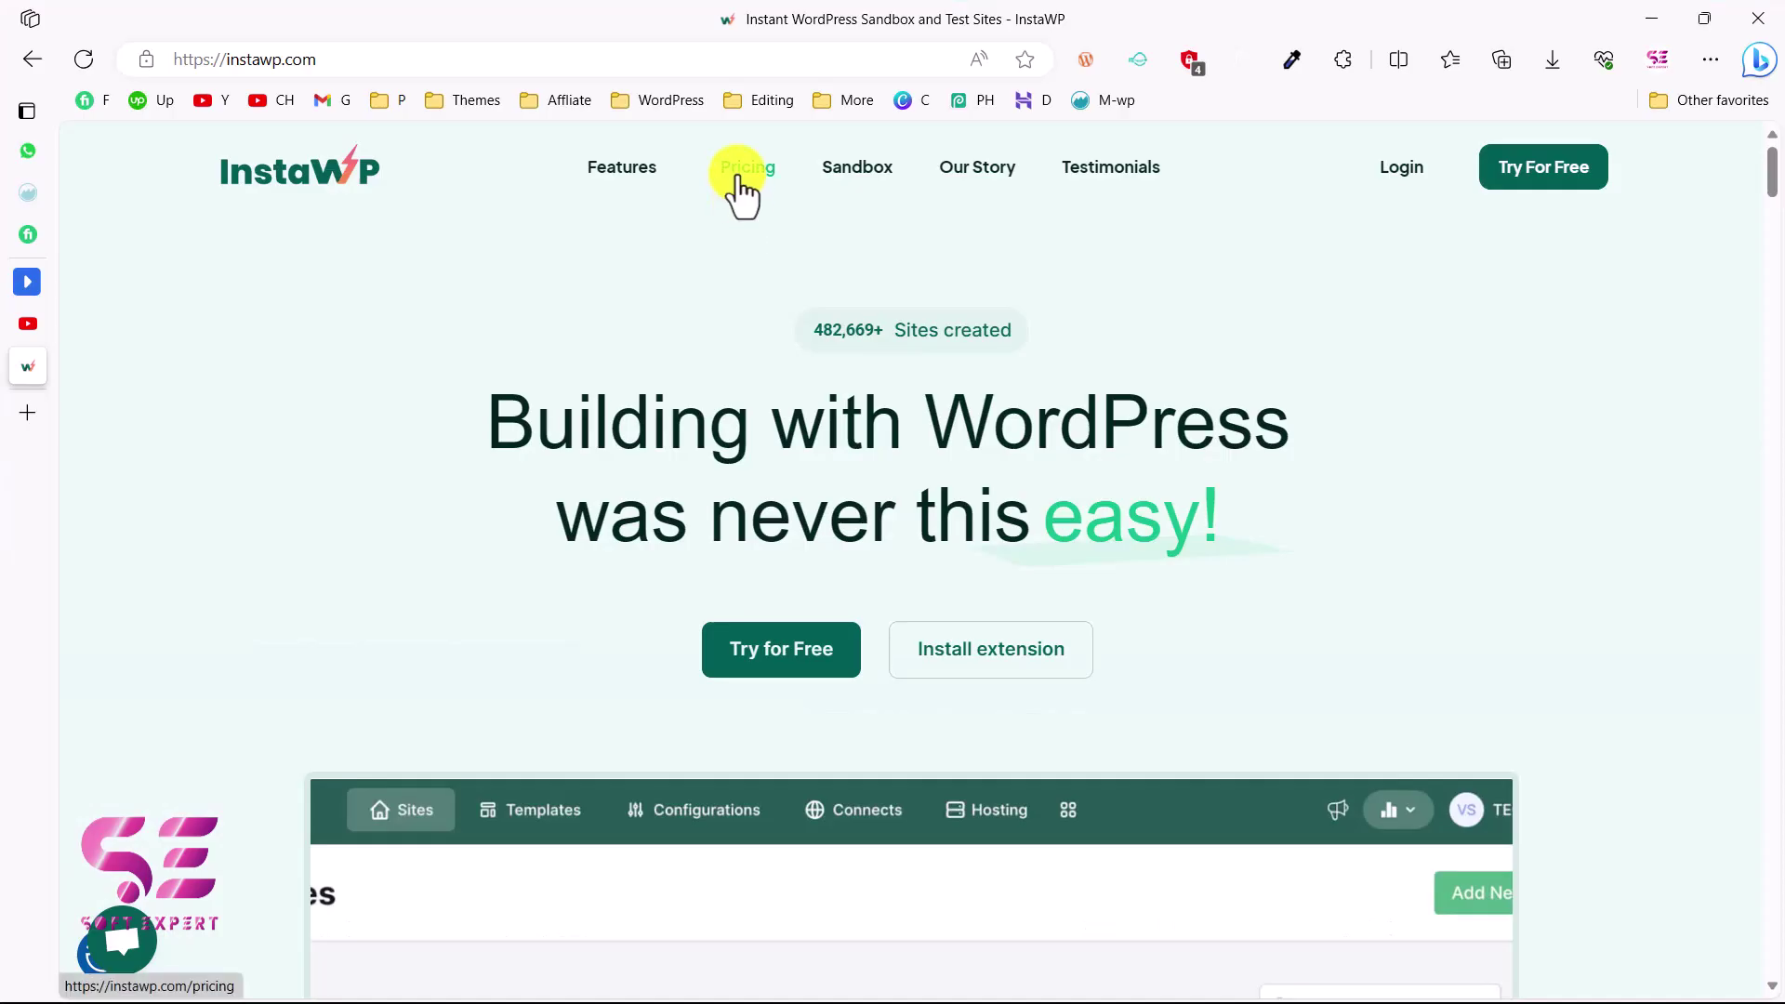
Open the pricing page and compare what the Free, Personal, Professional and Agency plans include.
{"action": "left_click", "coordinate": [739, 181]}
{"action": "scroll", "coordinate": [717, 657], "scroll_direction": "down", "scroll_amount": 6}
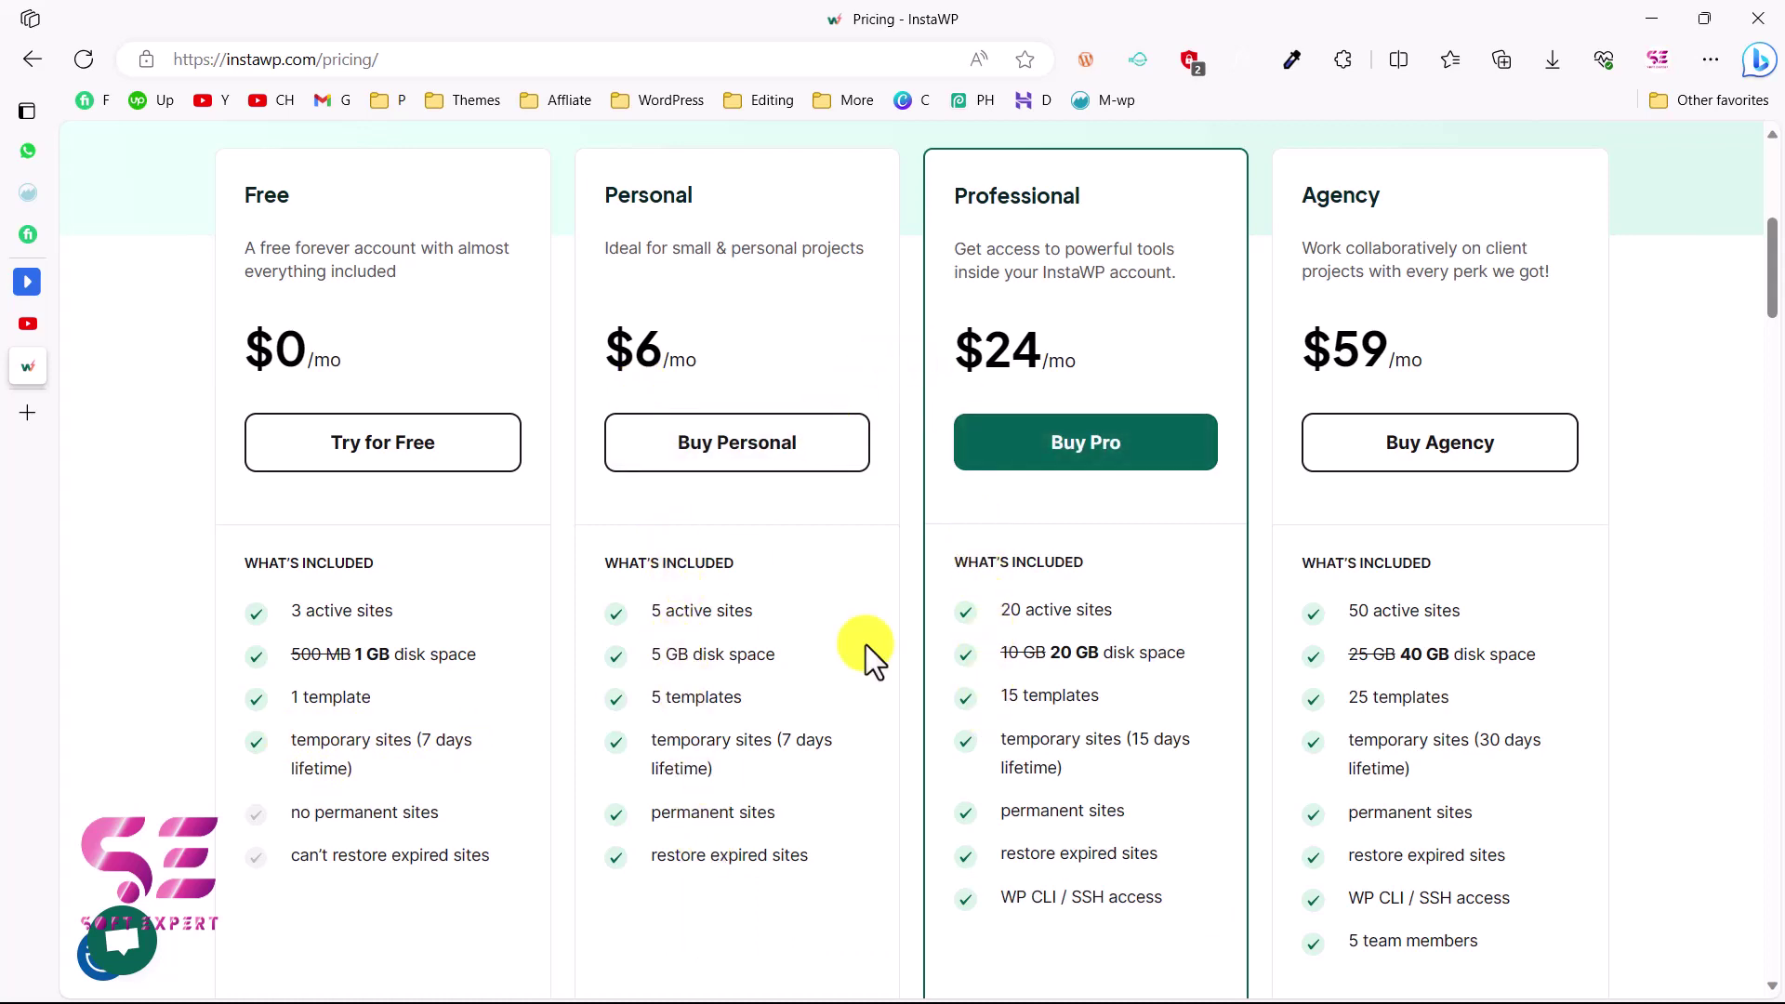
{"action": "scroll", "coordinate": [688, 519], "scroll_direction": "up", "scroll_amount": 1}
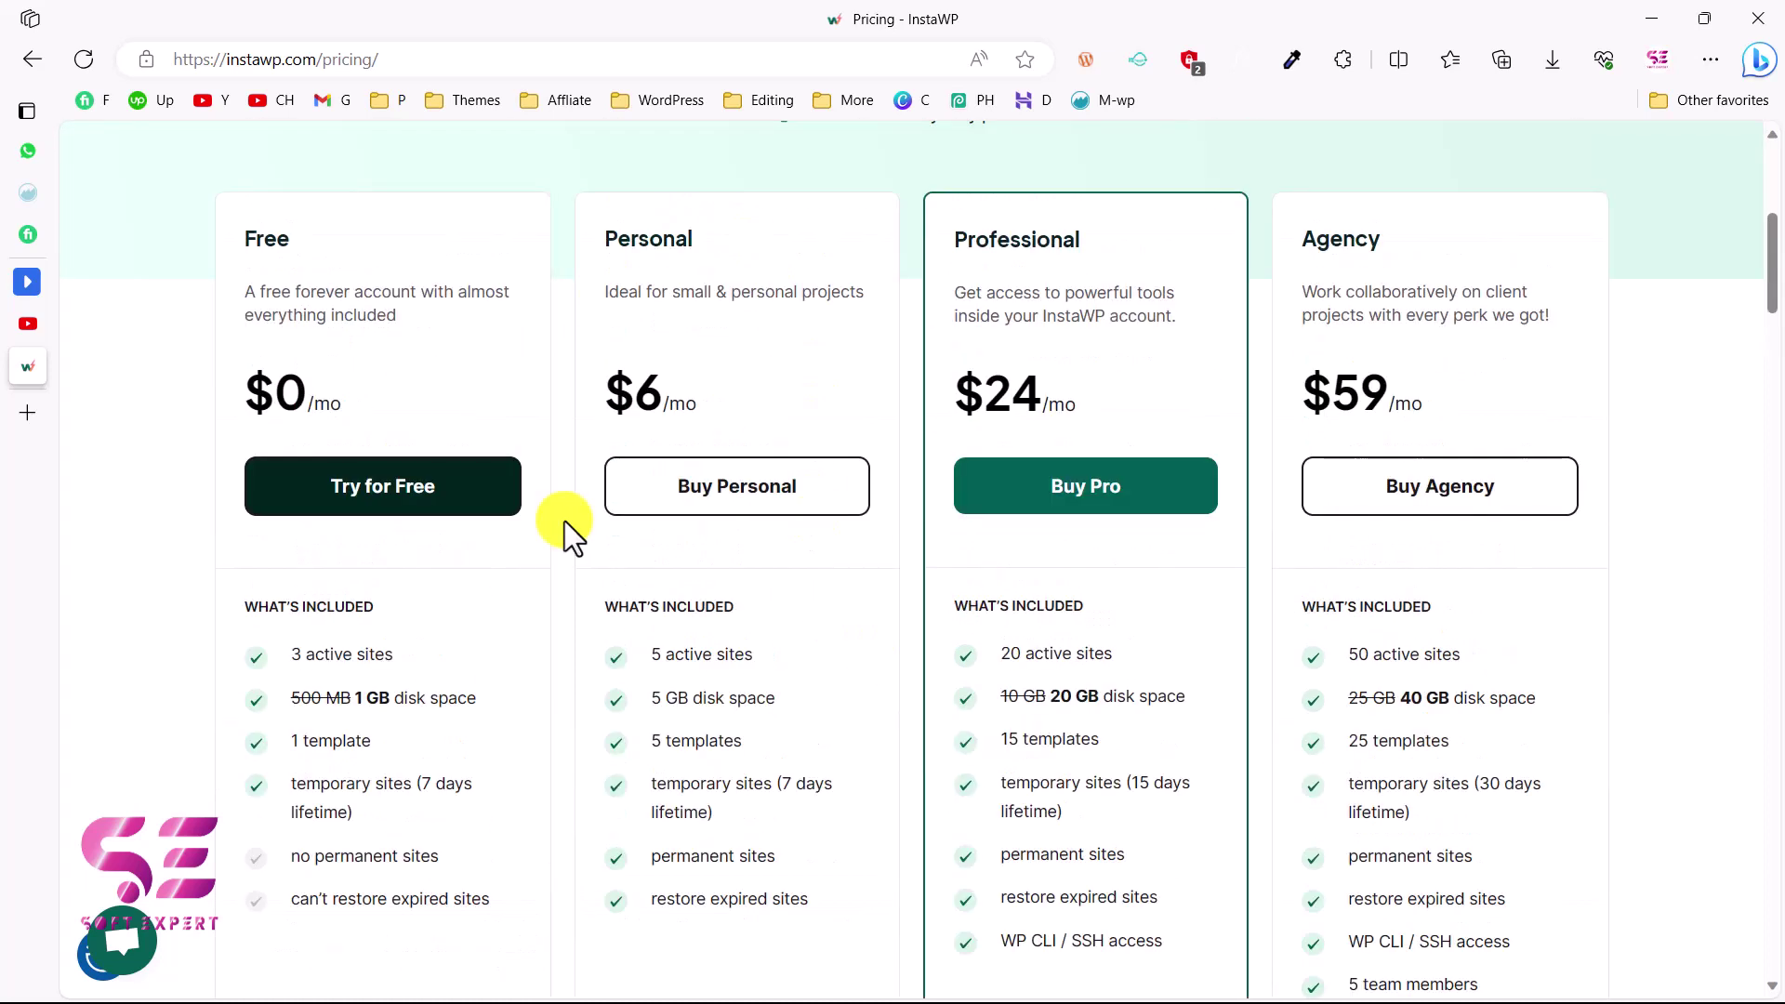
{"action": "scroll", "coordinate": [559, 208], "scroll_direction": "up", "scroll_amount": 6}
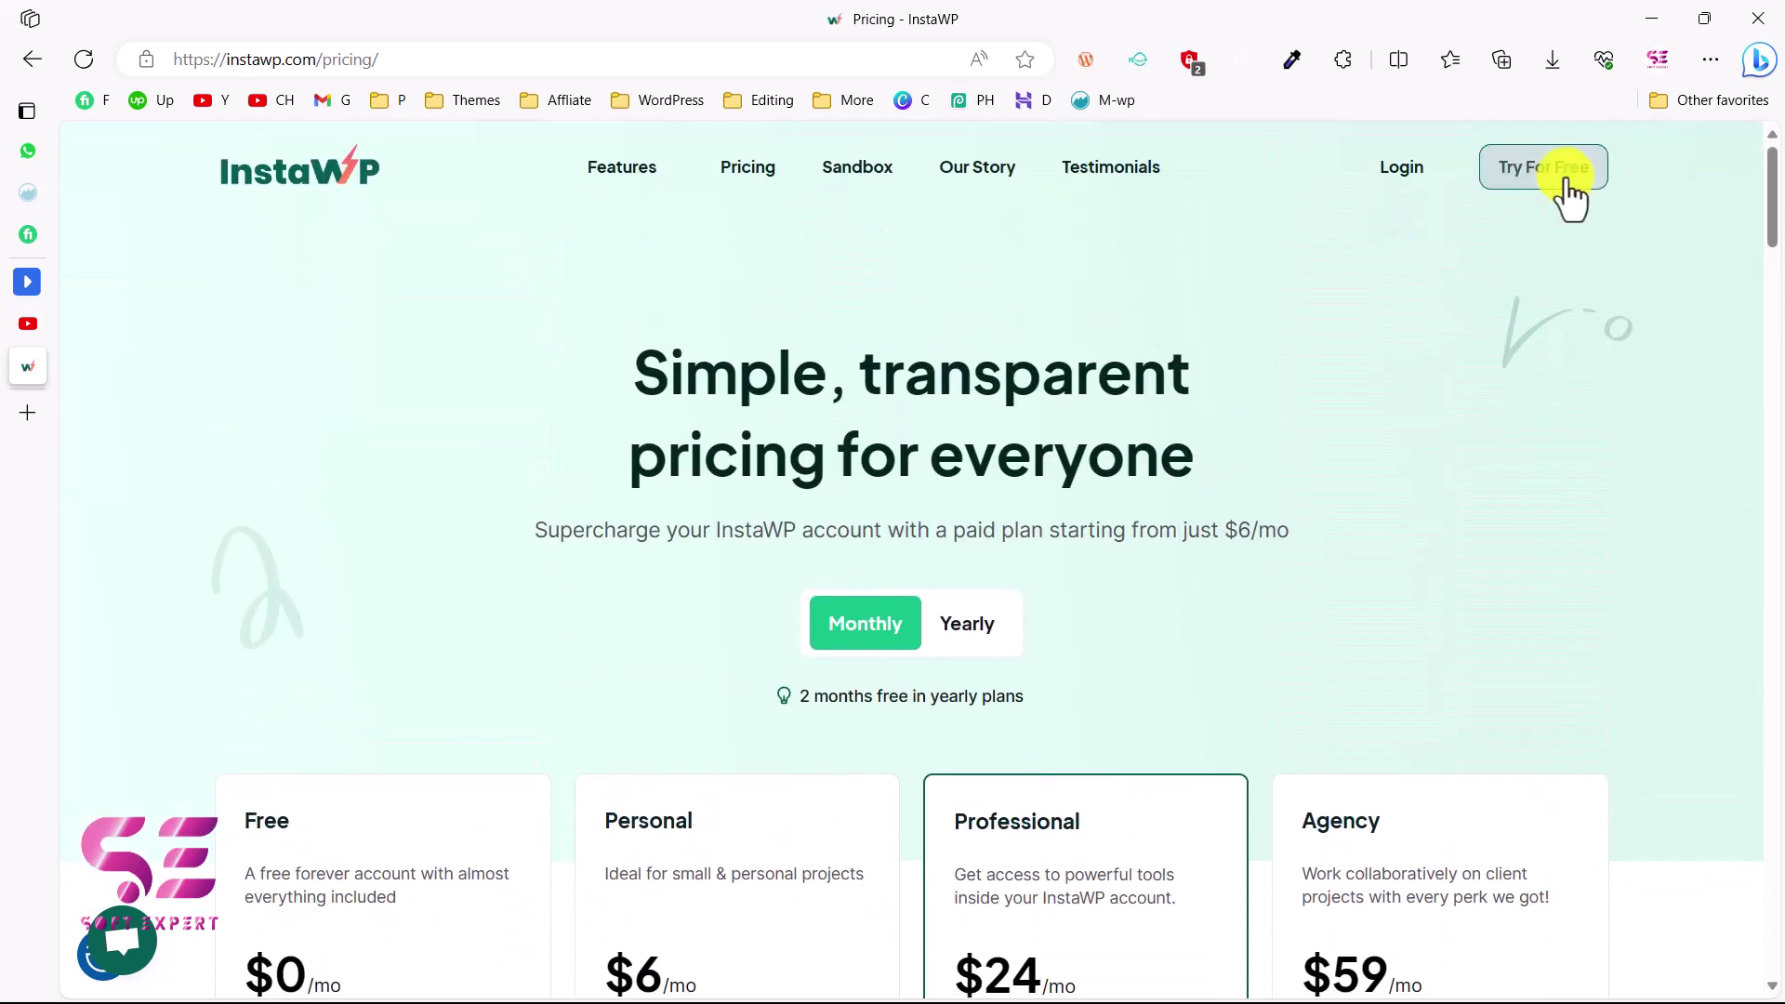
Sign up for a free InstaWP account by continuing with a Google account.
{"action": "left_click", "coordinate": [1538, 176]}
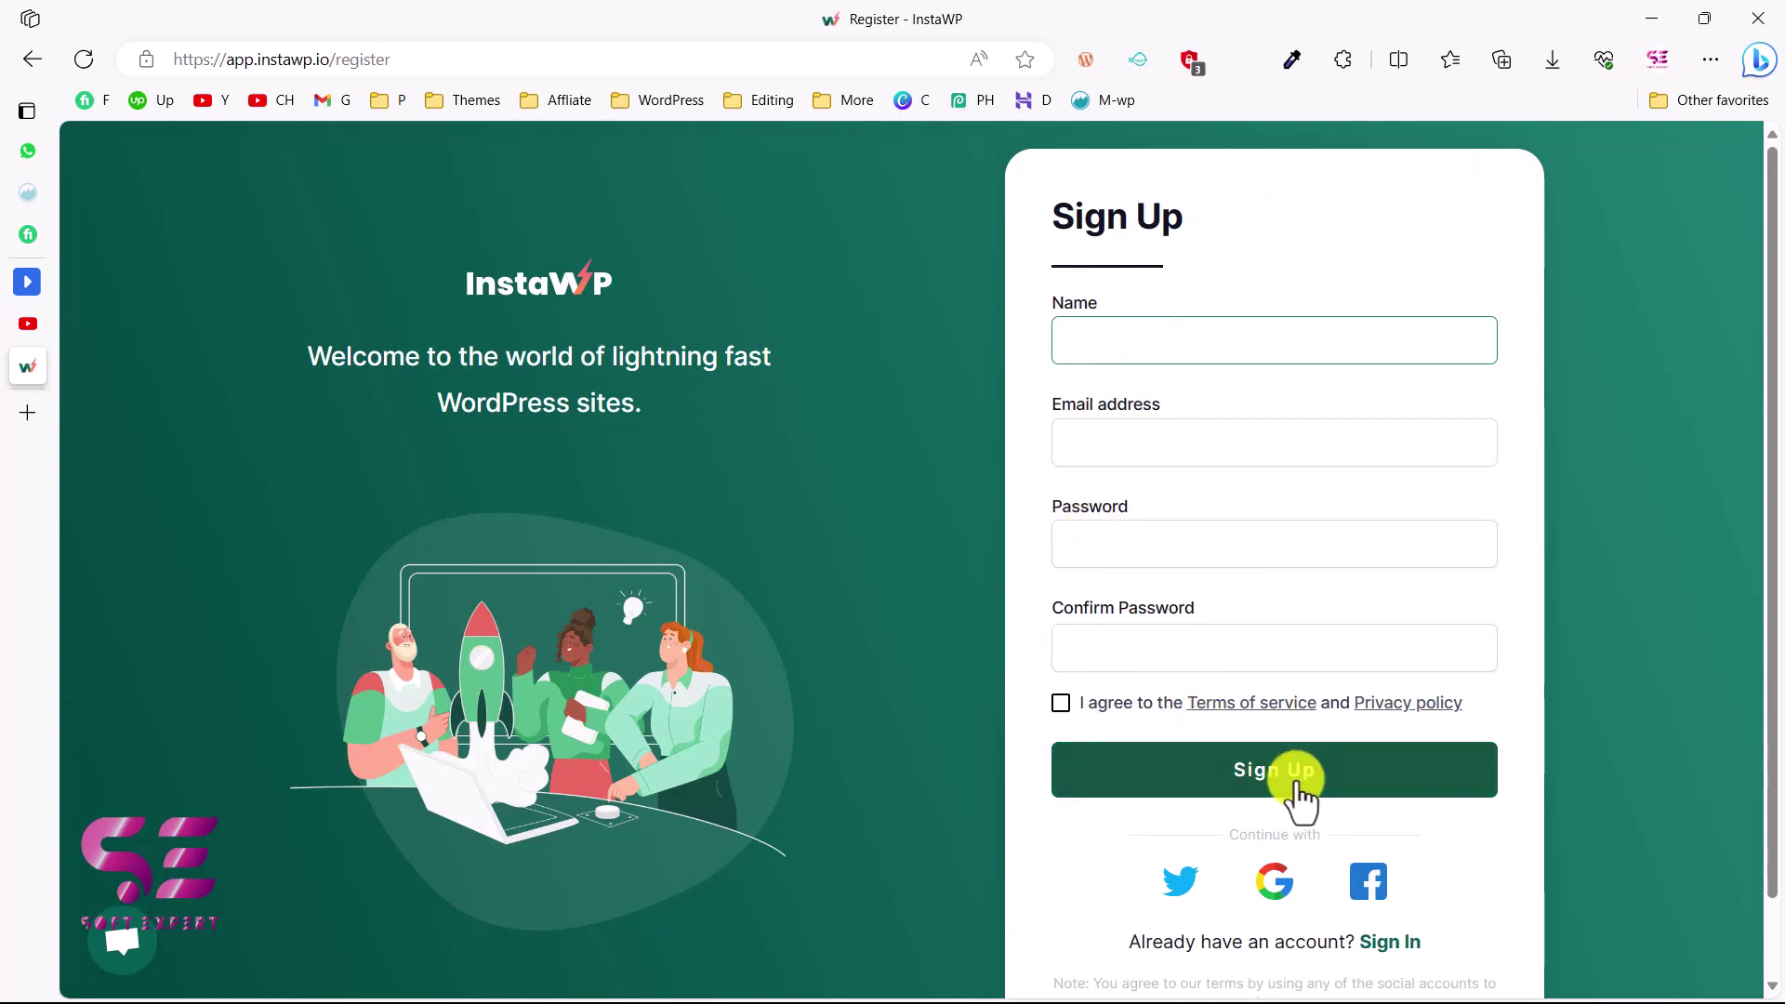
{"action": "left_click", "coordinate": [1278, 884]}
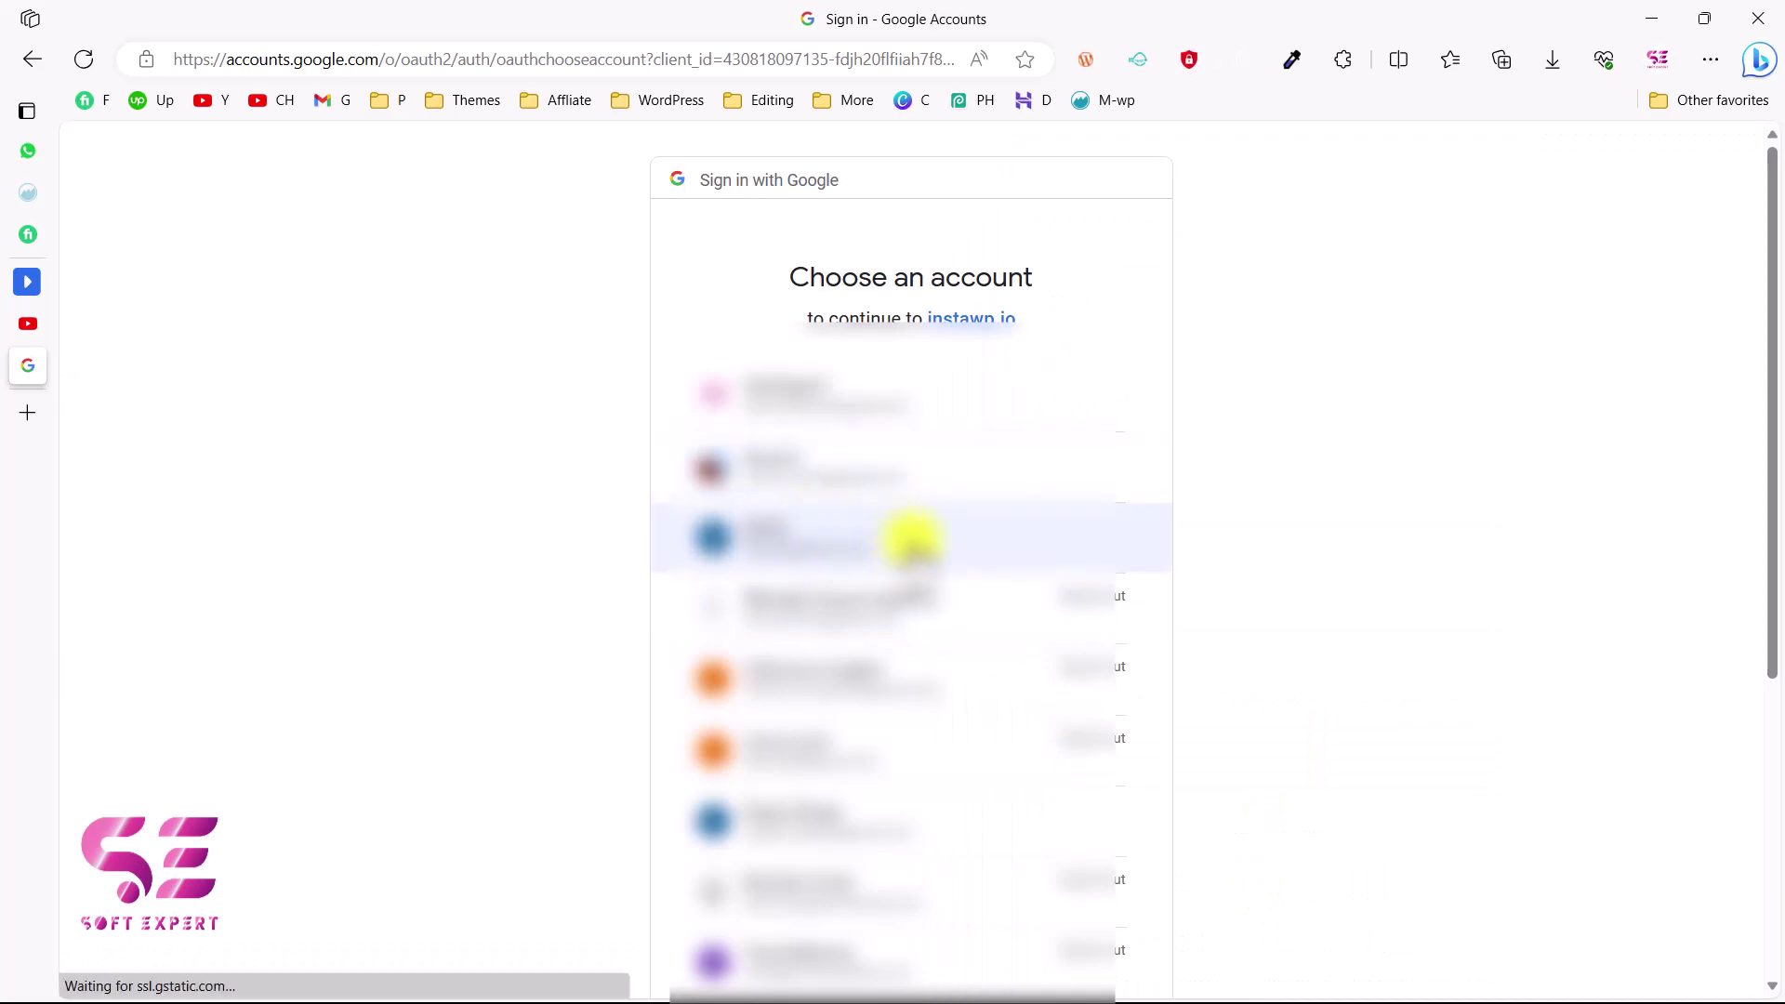
{"action": "left_click", "coordinate": [911, 530]}
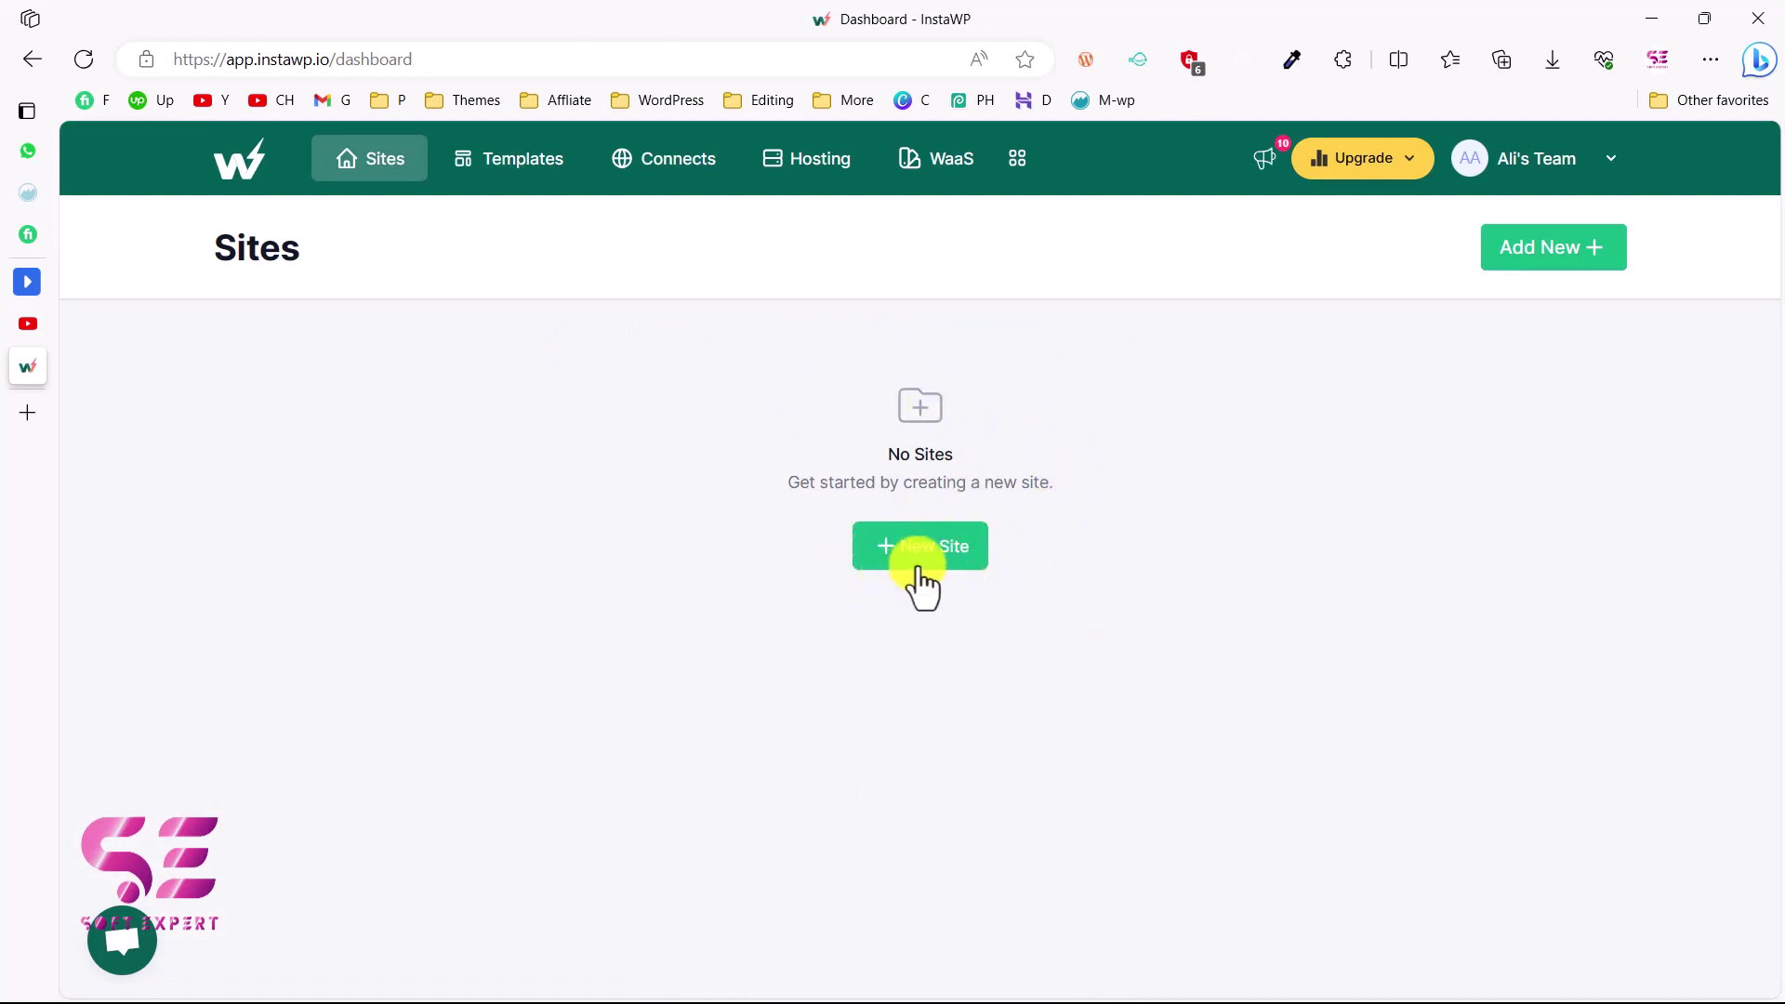
Look over the dashboard's Templates, Connects and Hosting pages.
{"action": "left_click", "coordinate": [543, 177]}
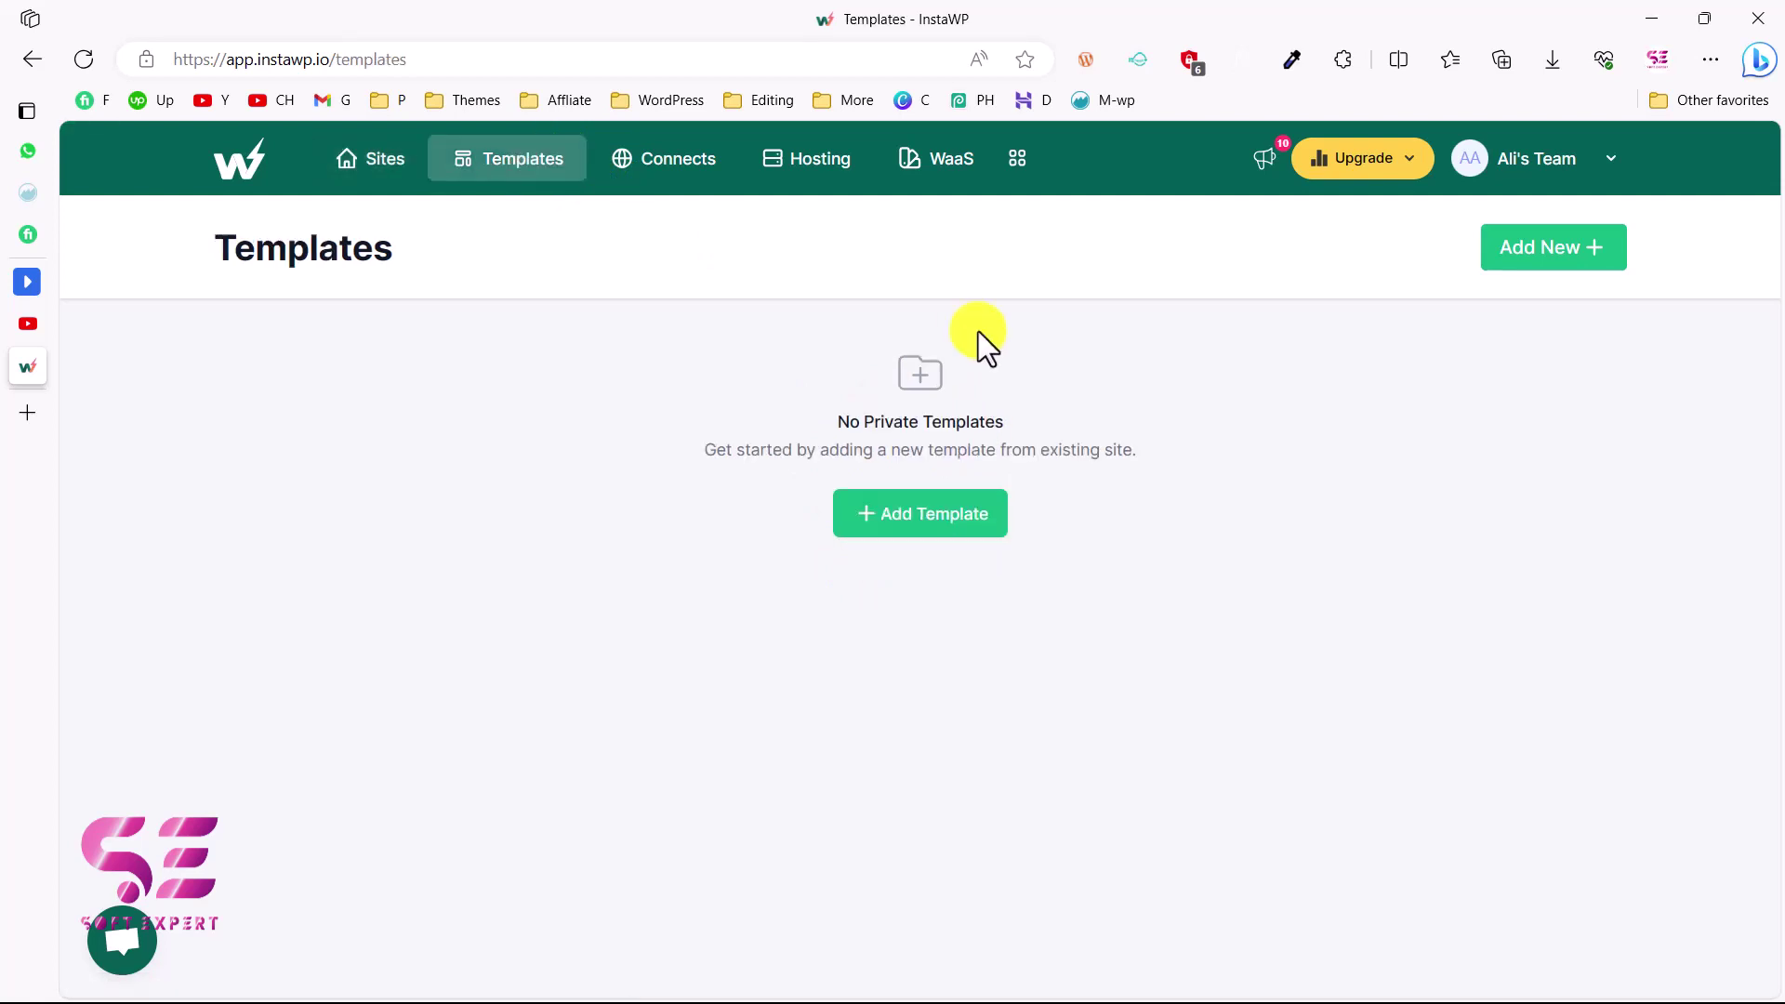
{"action": "left_click", "coordinate": [676, 177]}
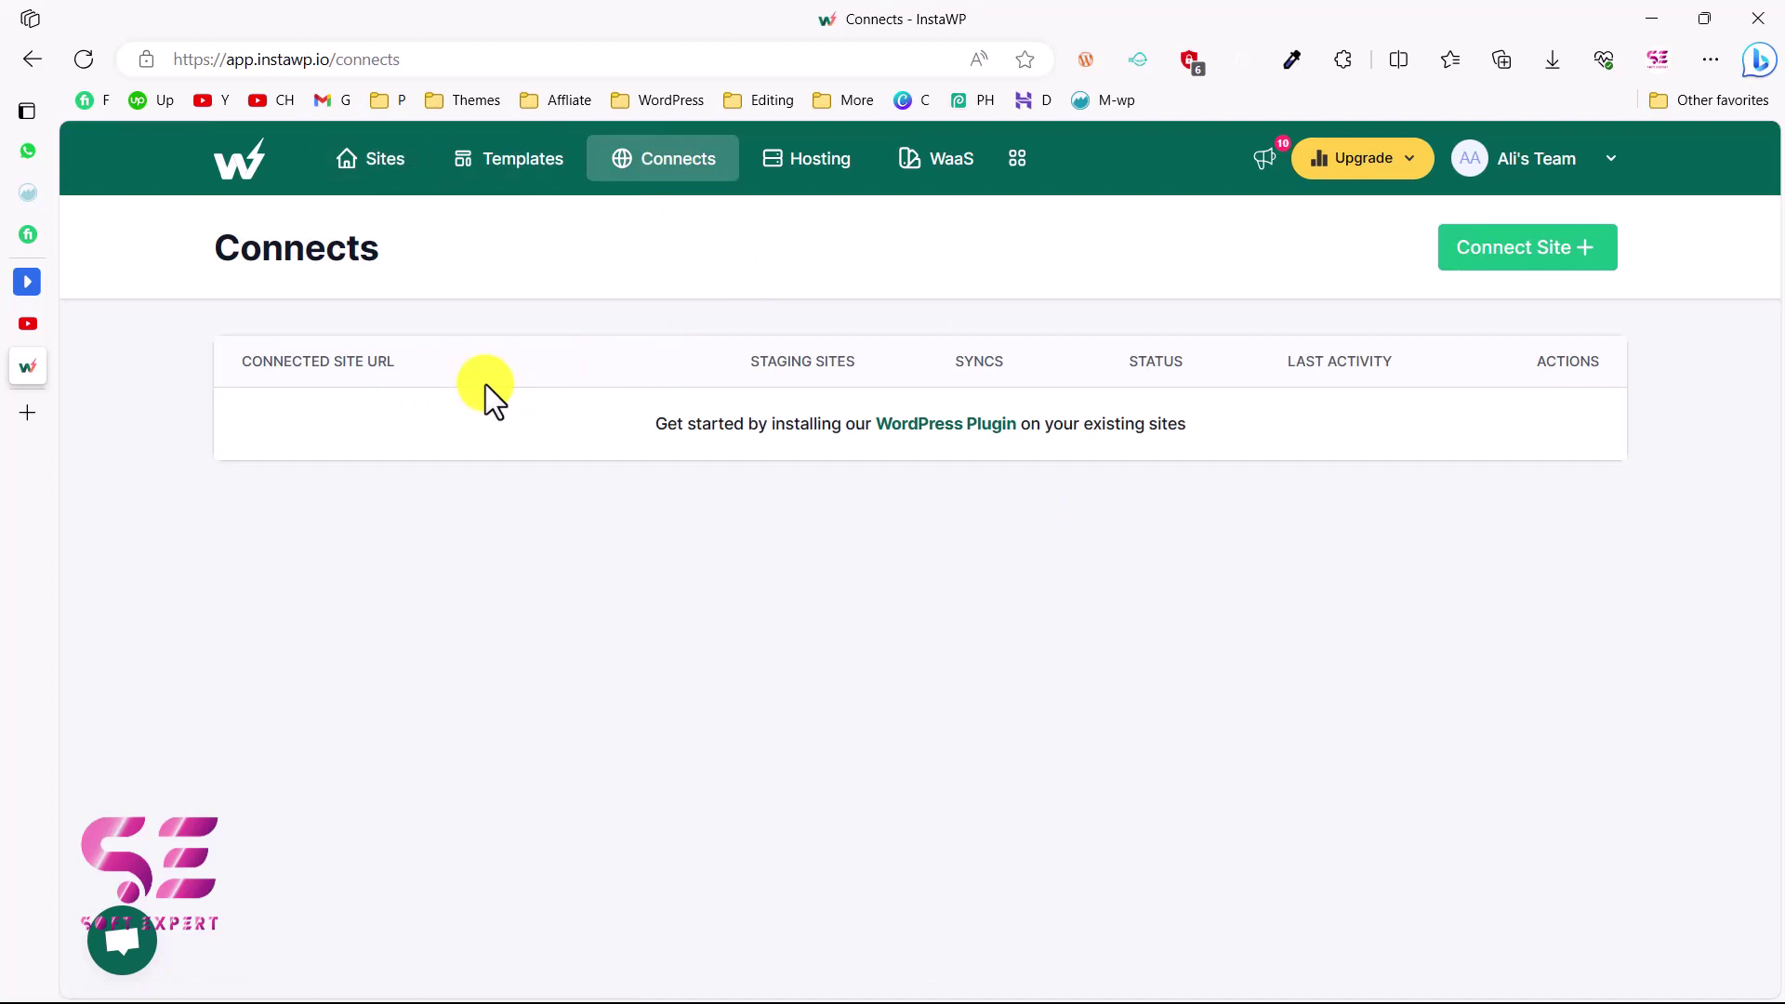
{"action": "left_click", "coordinate": [795, 172]}
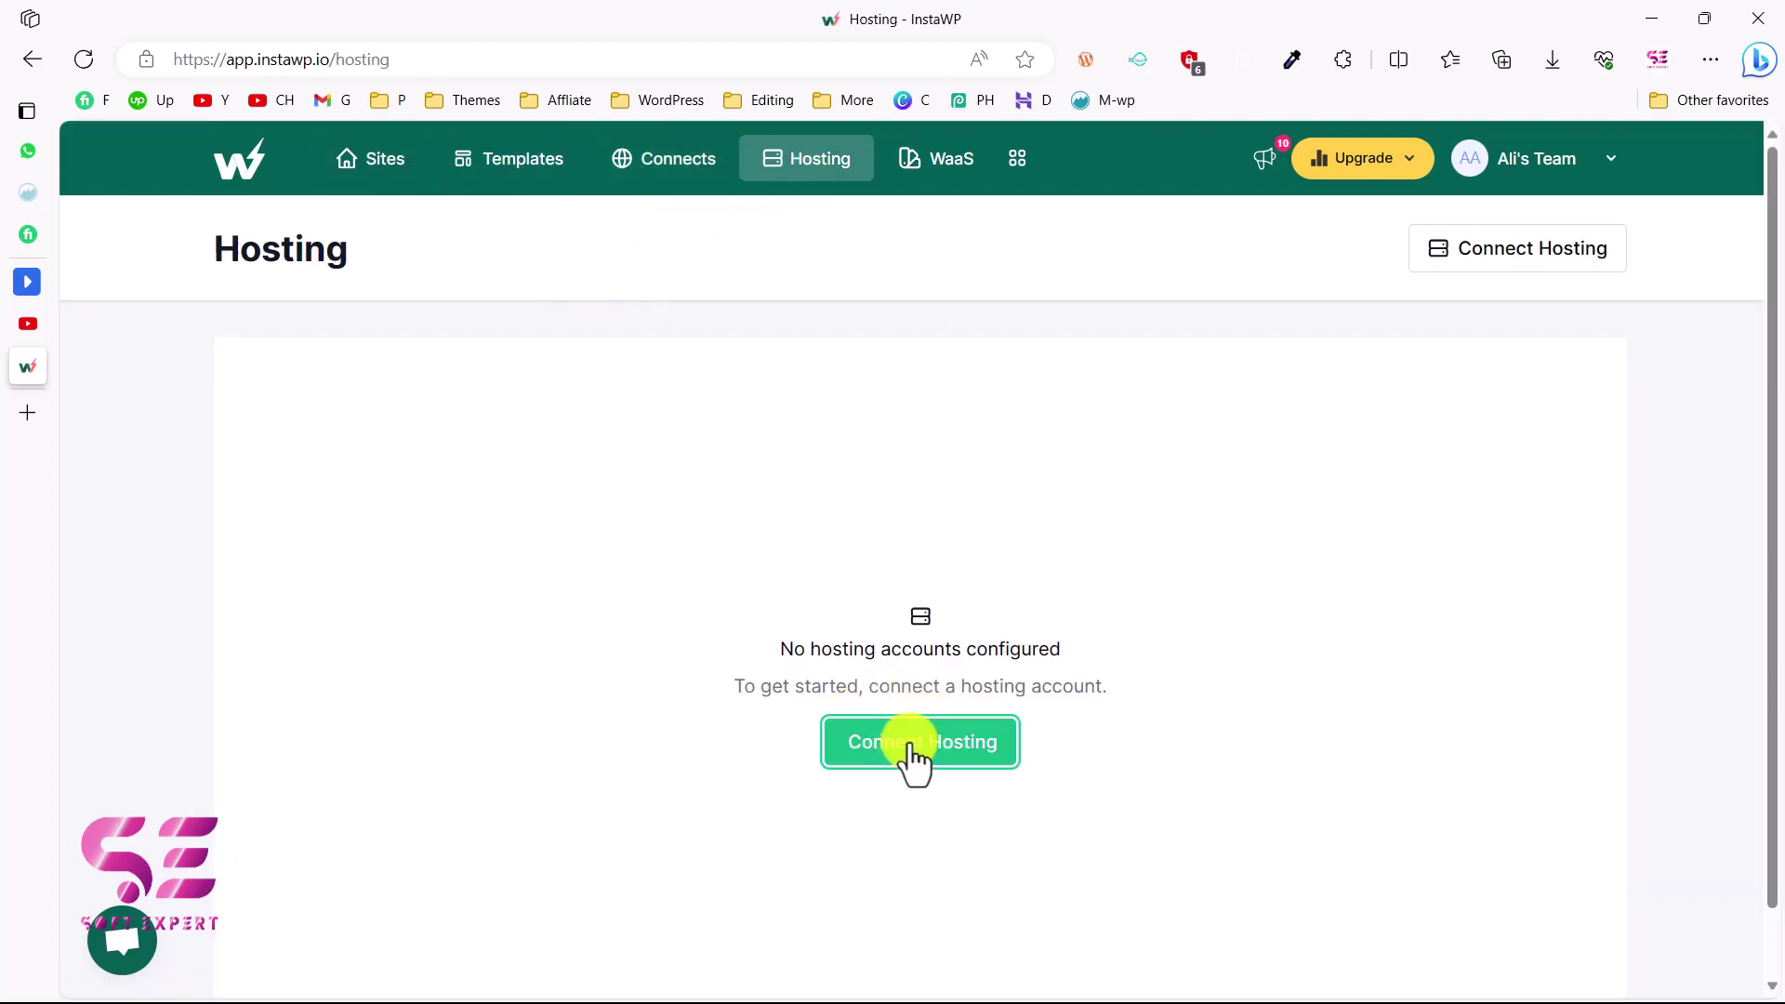
Browse the hosting providers available to connect, including the Hosting Partnership offers, and close the list.
{"action": "left_click", "coordinate": [916, 758]}
{"action": "scroll", "coordinate": [613, 474], "scroll_direction": "down", "scroll_amount": 3}
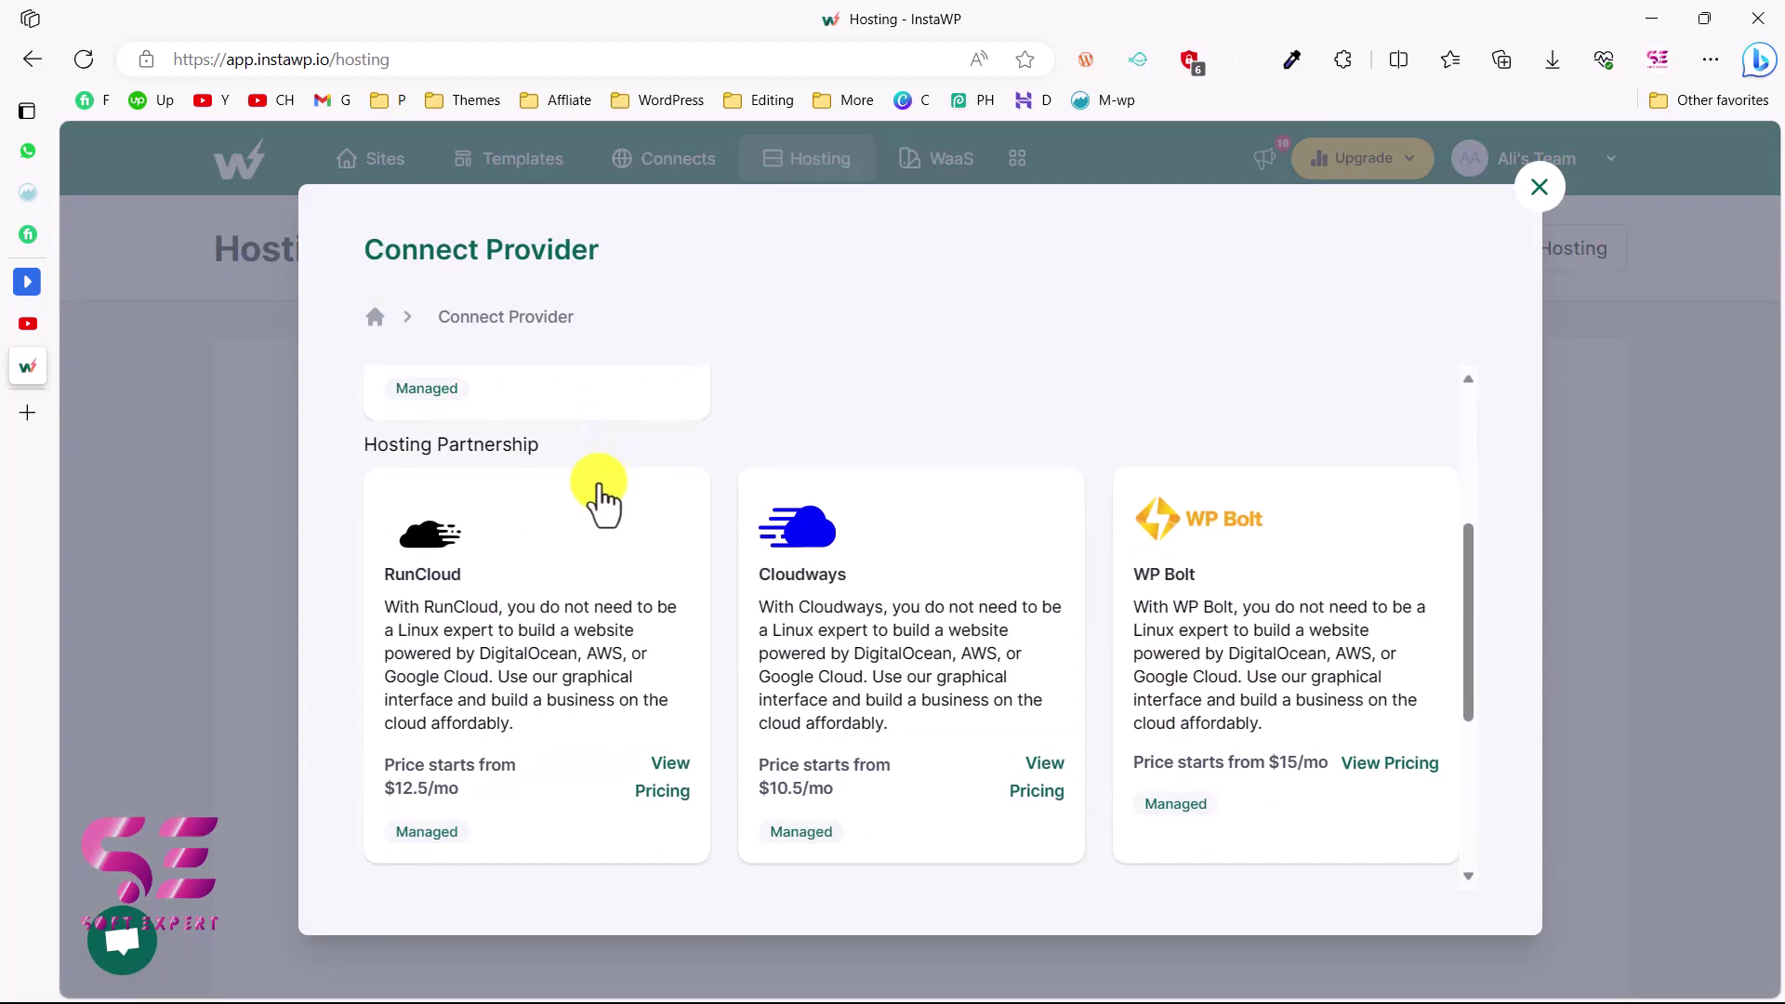
{"action": "scroll", "coordinate": [1205, 590], "scroll_direction": "down", "scroll_amount": 4}
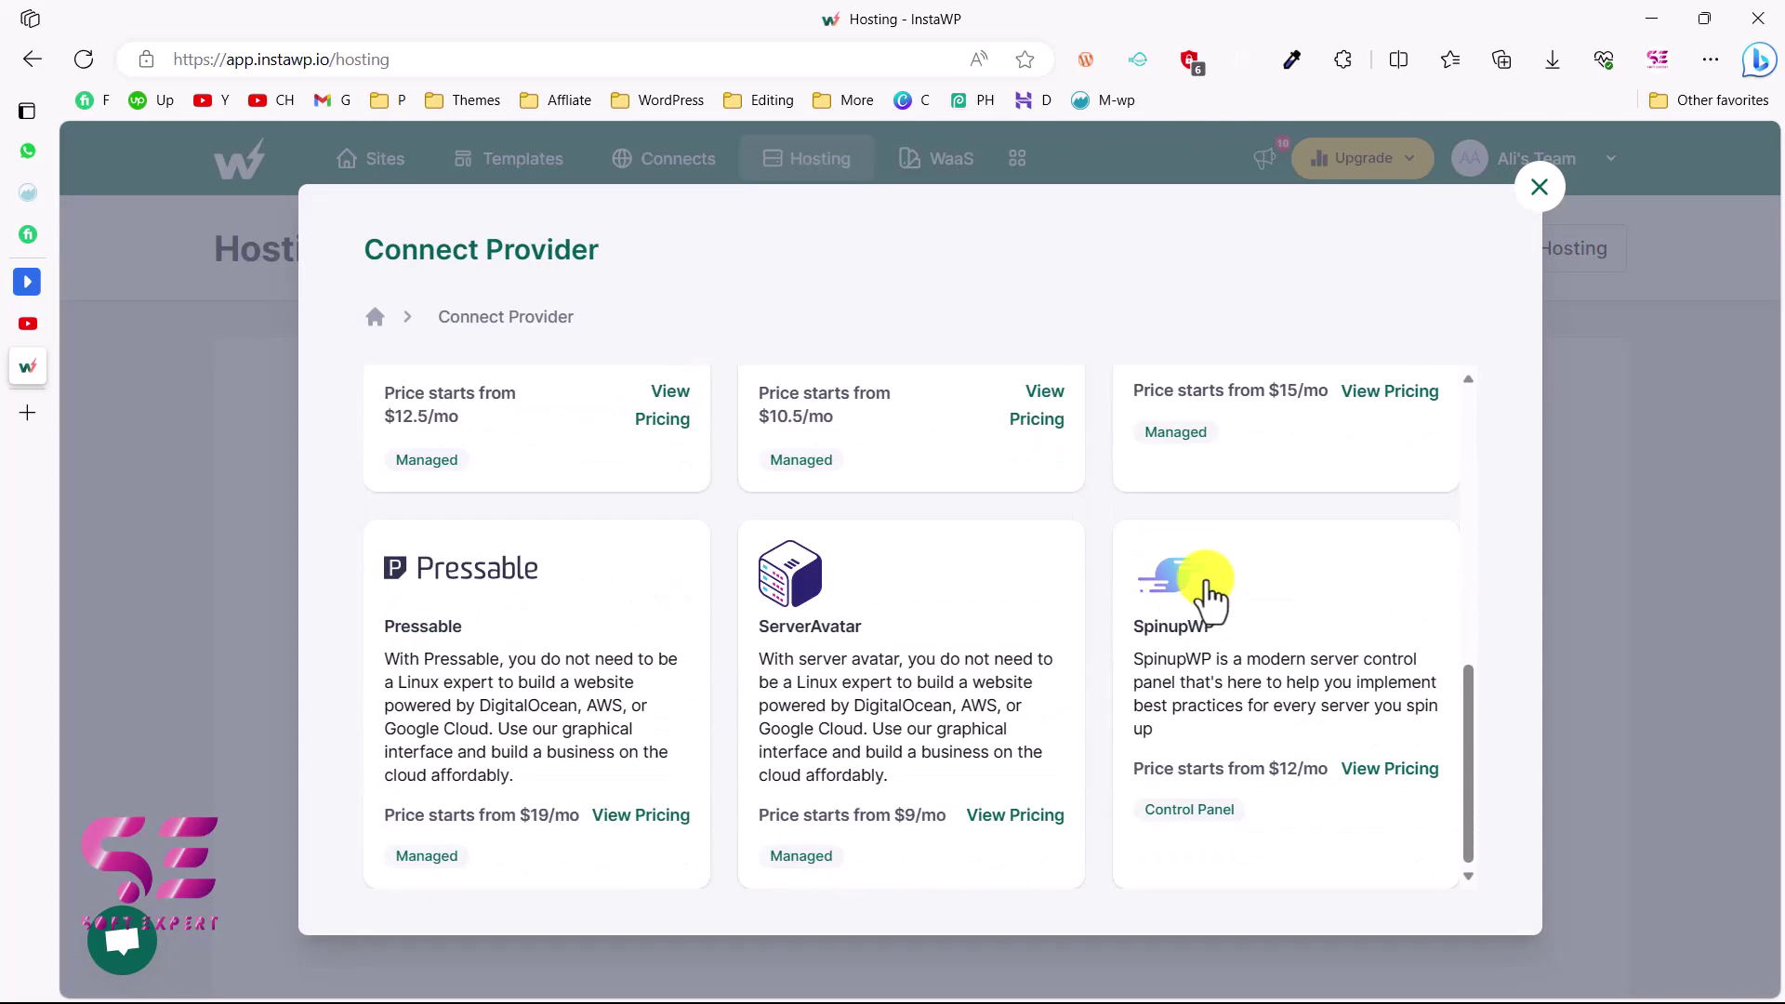
{"action": "left_click", "coordinate": [1539, 188]}
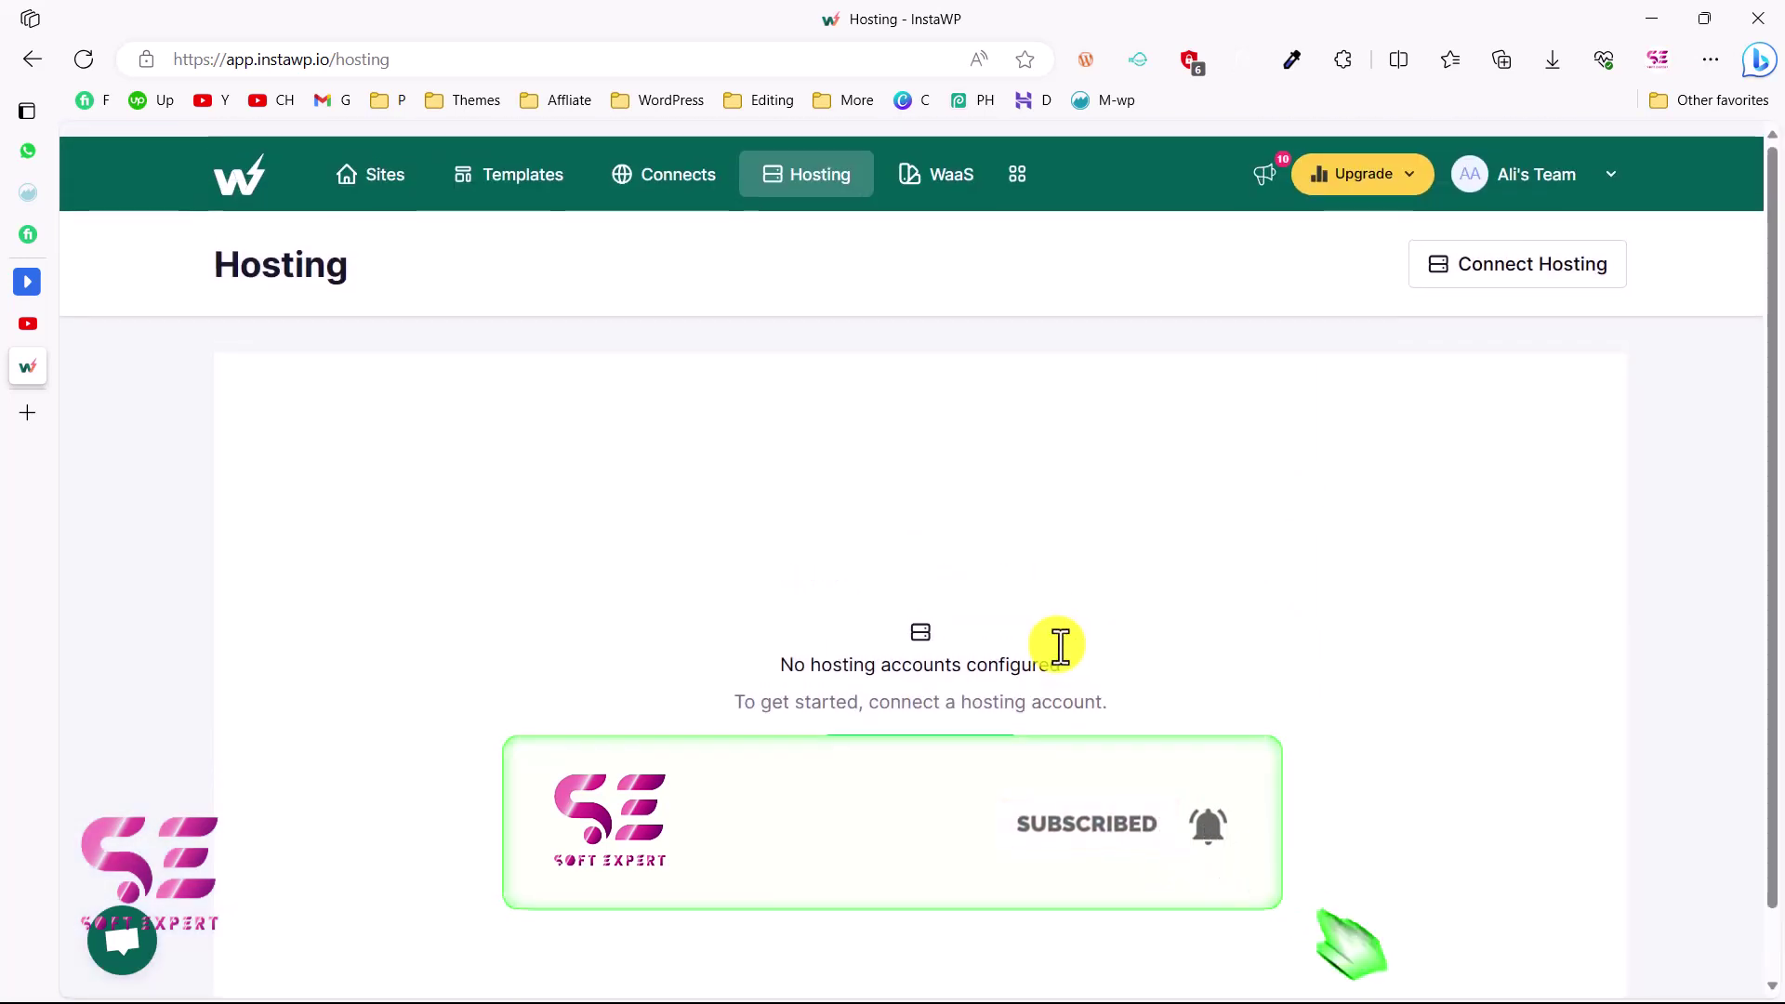
Look at the WaaS page and the overview of all dashboard sections.
{"action": "left_click", "coordinate": [931, 178]}
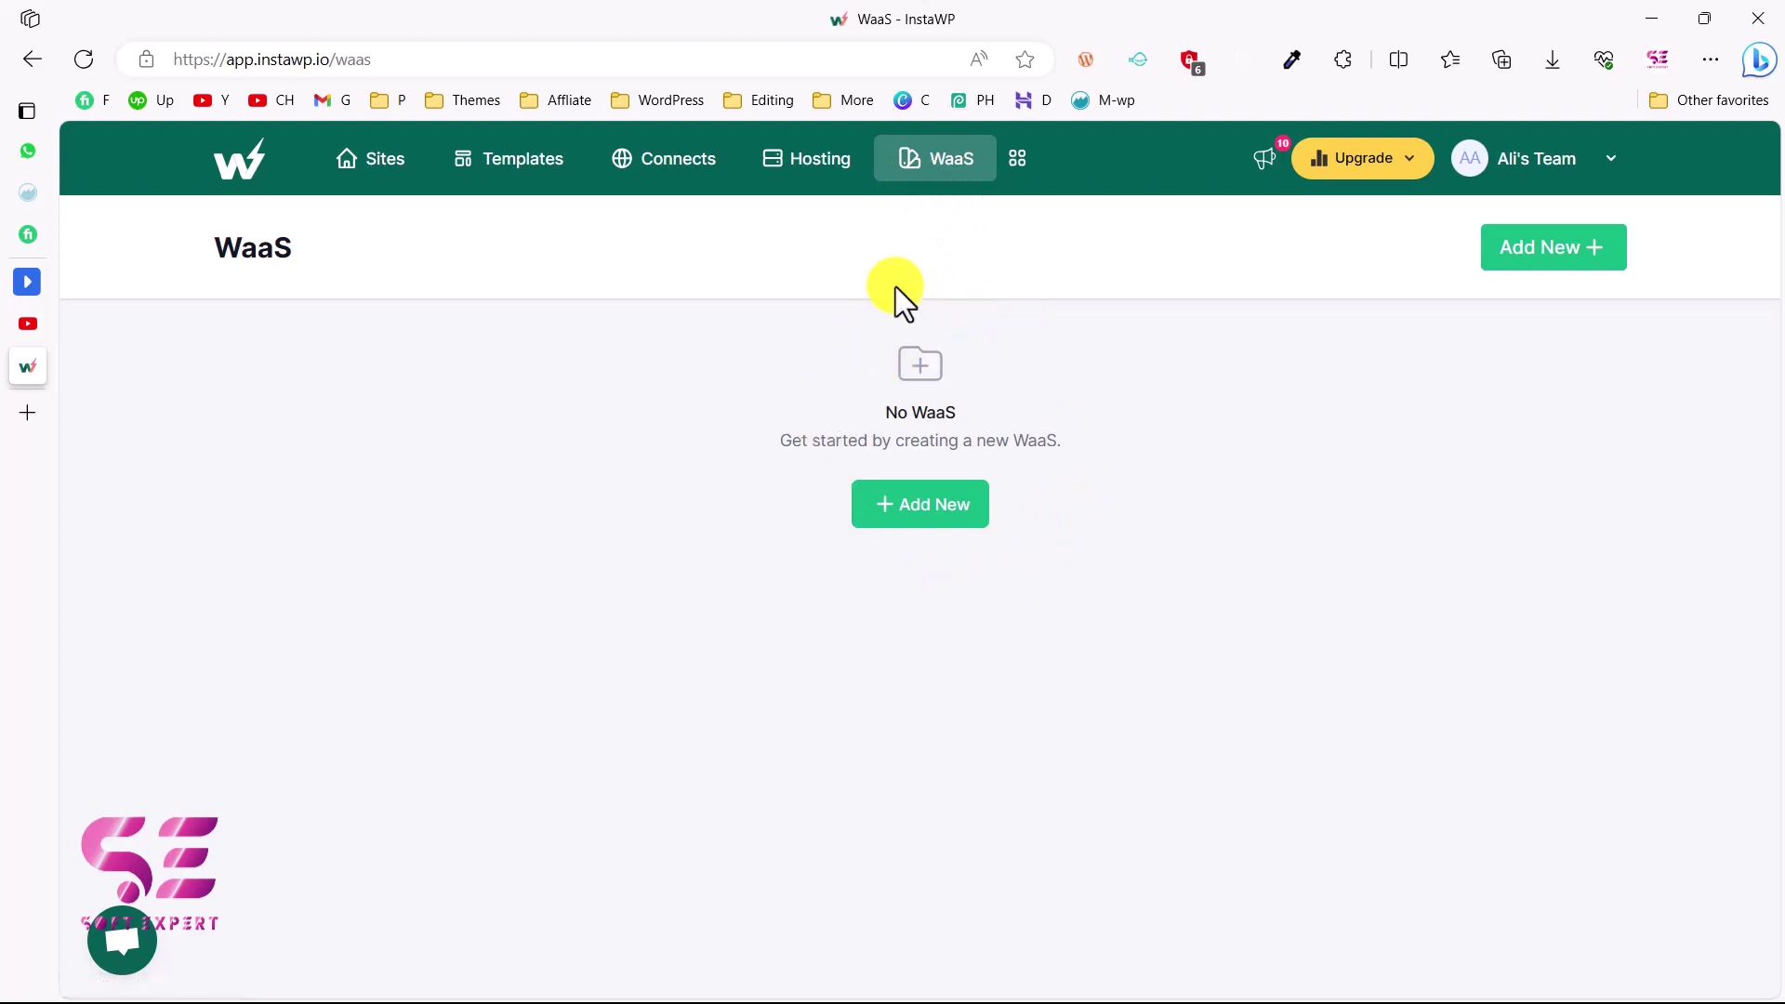
{"action": "left_click", "coordinate": [1017, 158]}
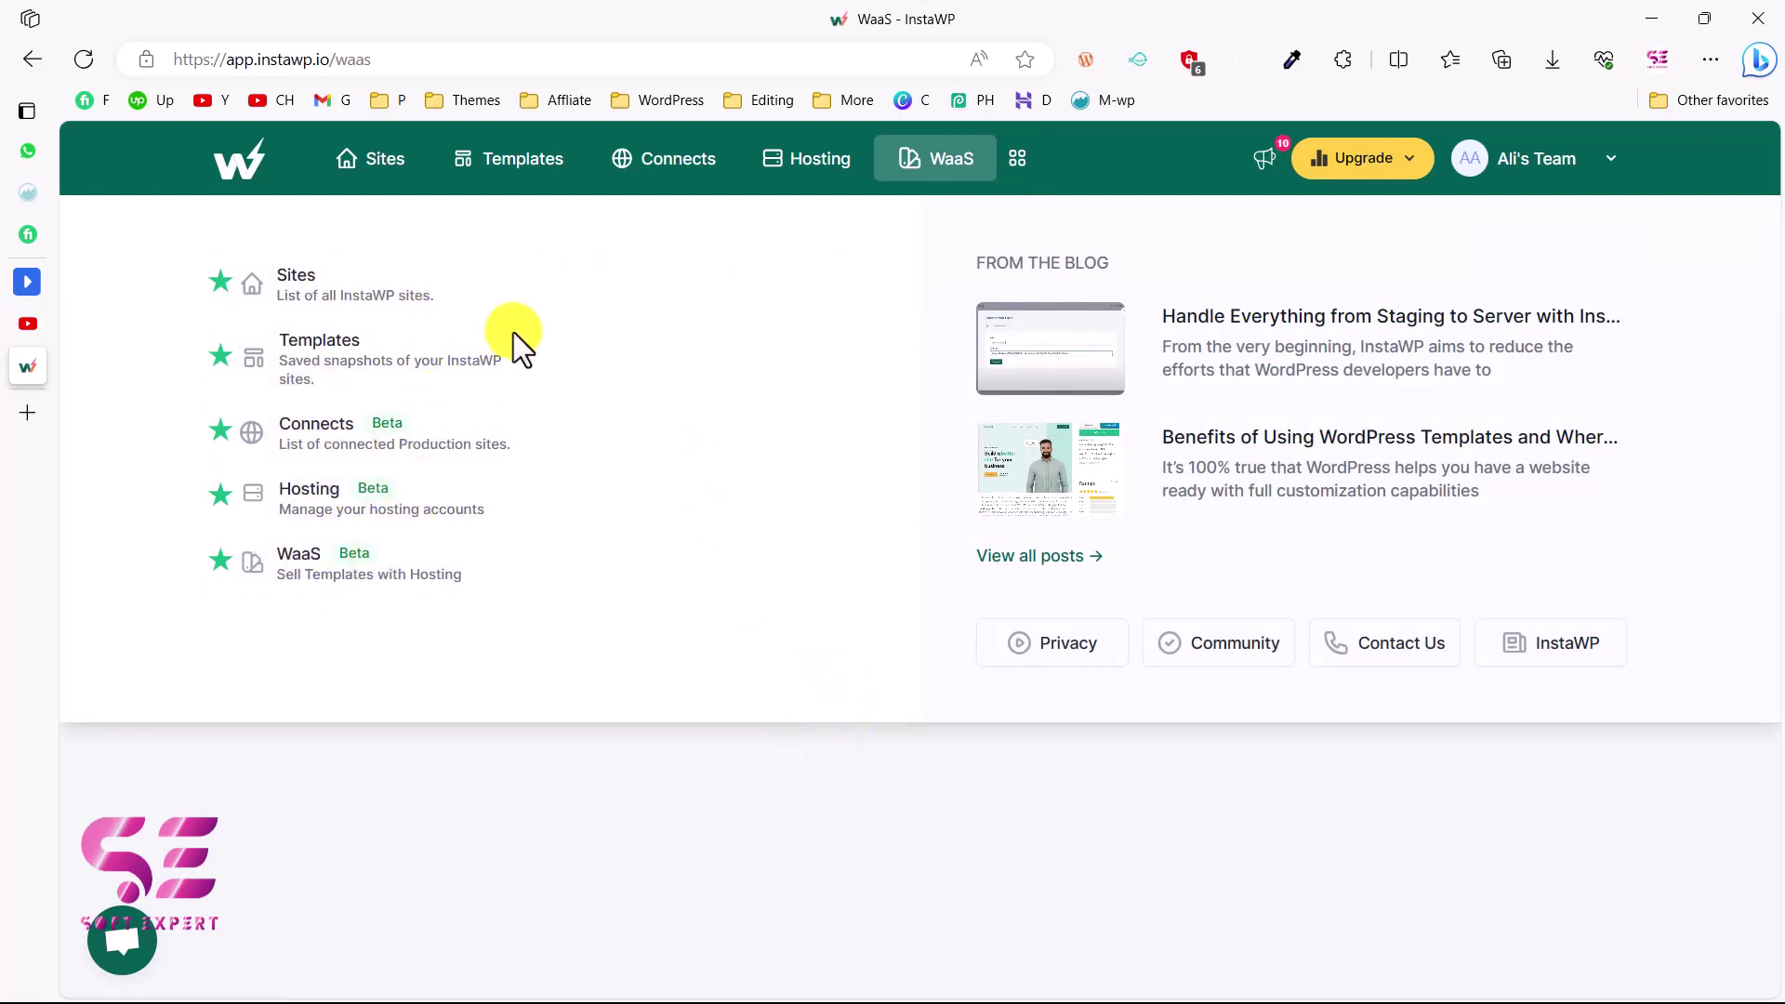
Return to the Sites page and start setting up a new site.
{"action": "left_click", "coordinate": [390, 175]}
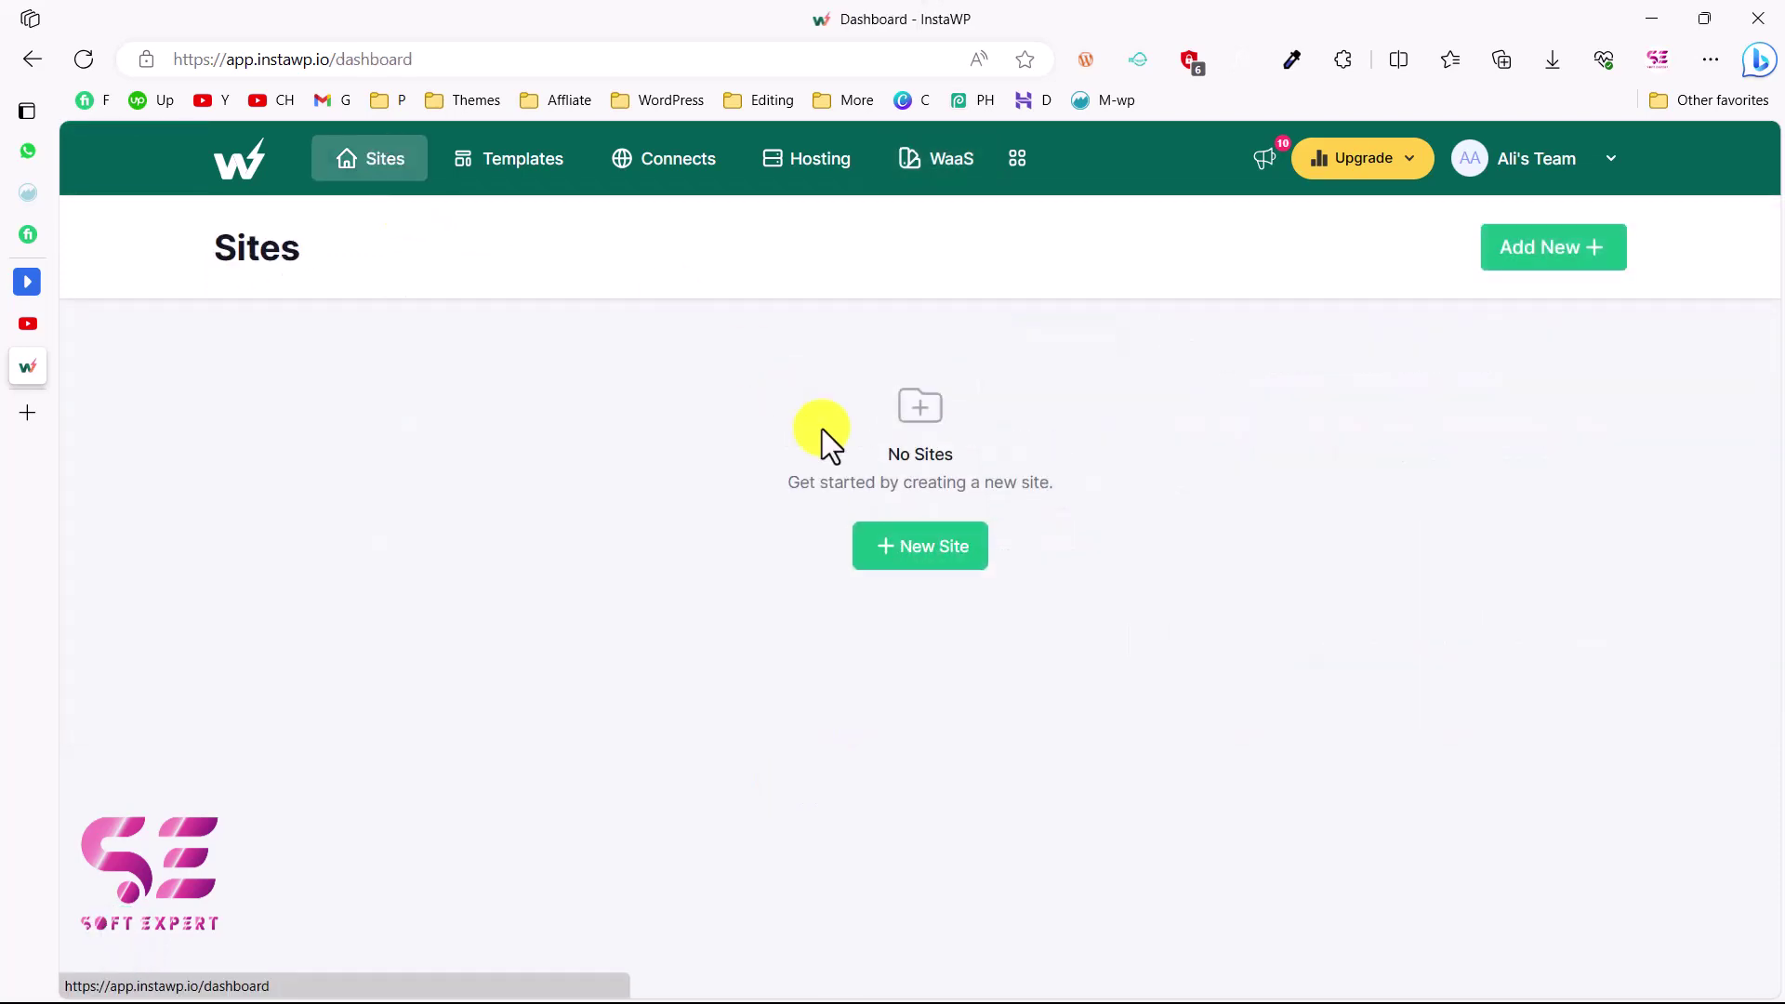
{"action": "left_click", "coordinate": [925, 563]}
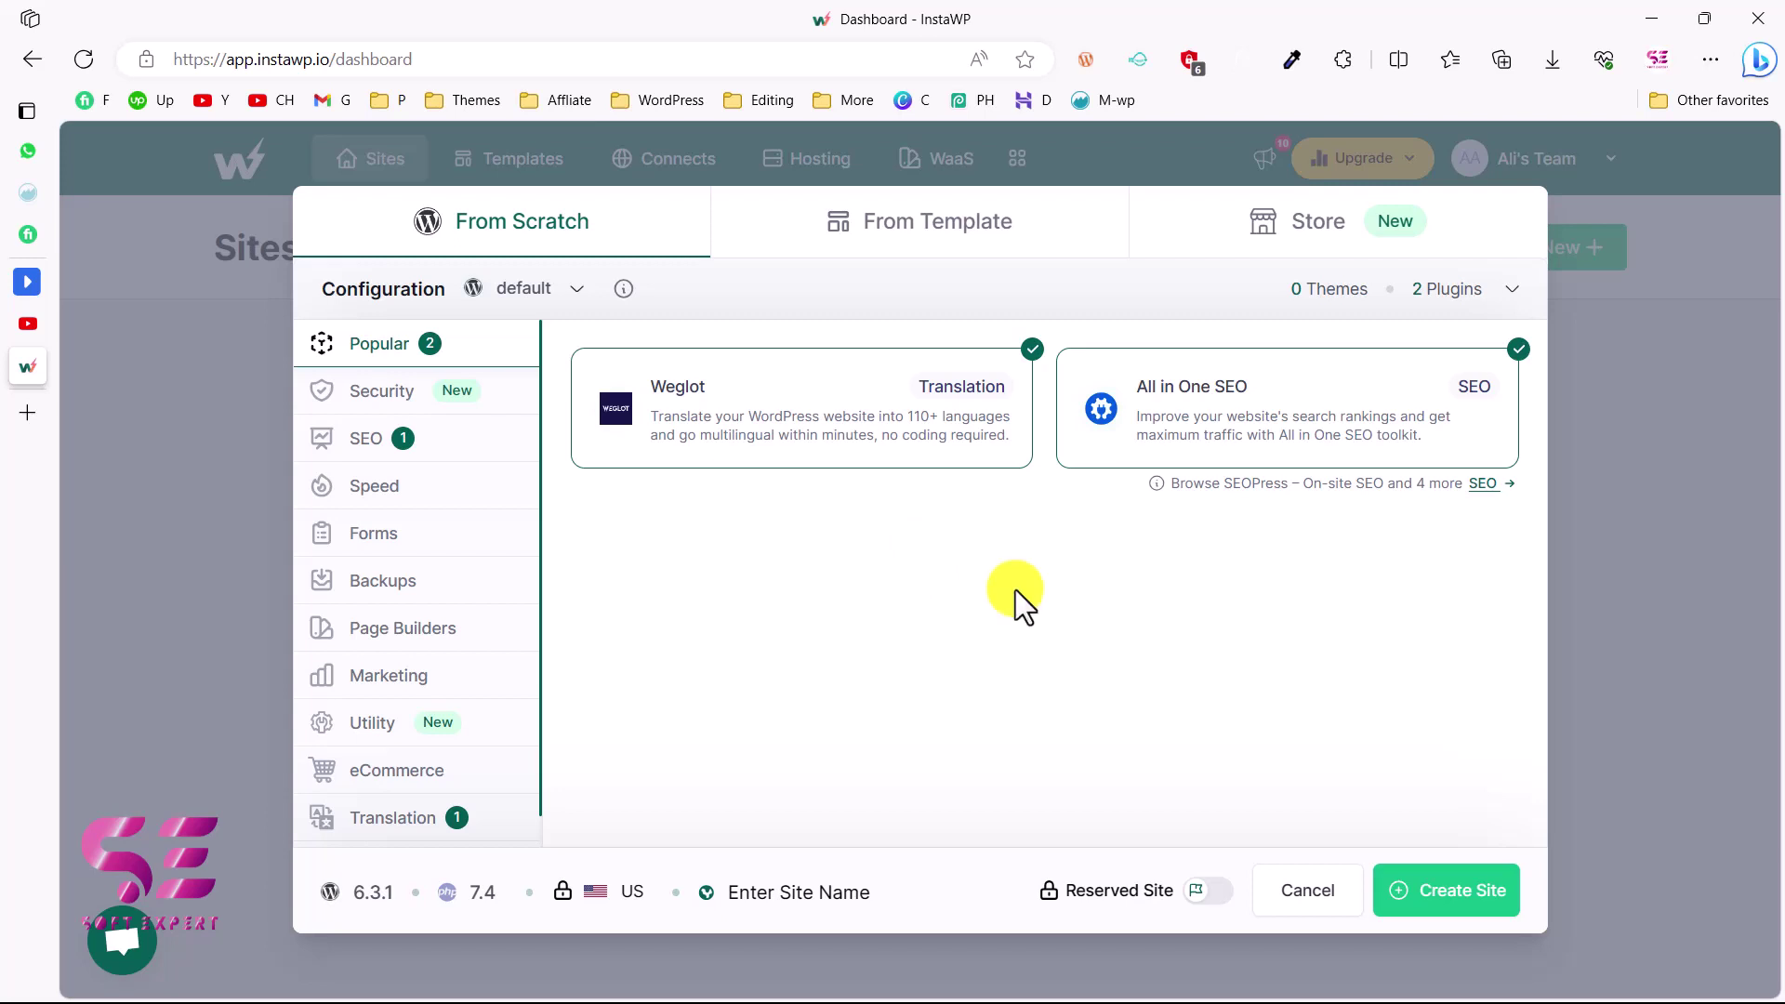
Examine the From Template option and browse the ready-made site templates in the Store.
{"action": "left_click", "coordinate": [913, 240]}
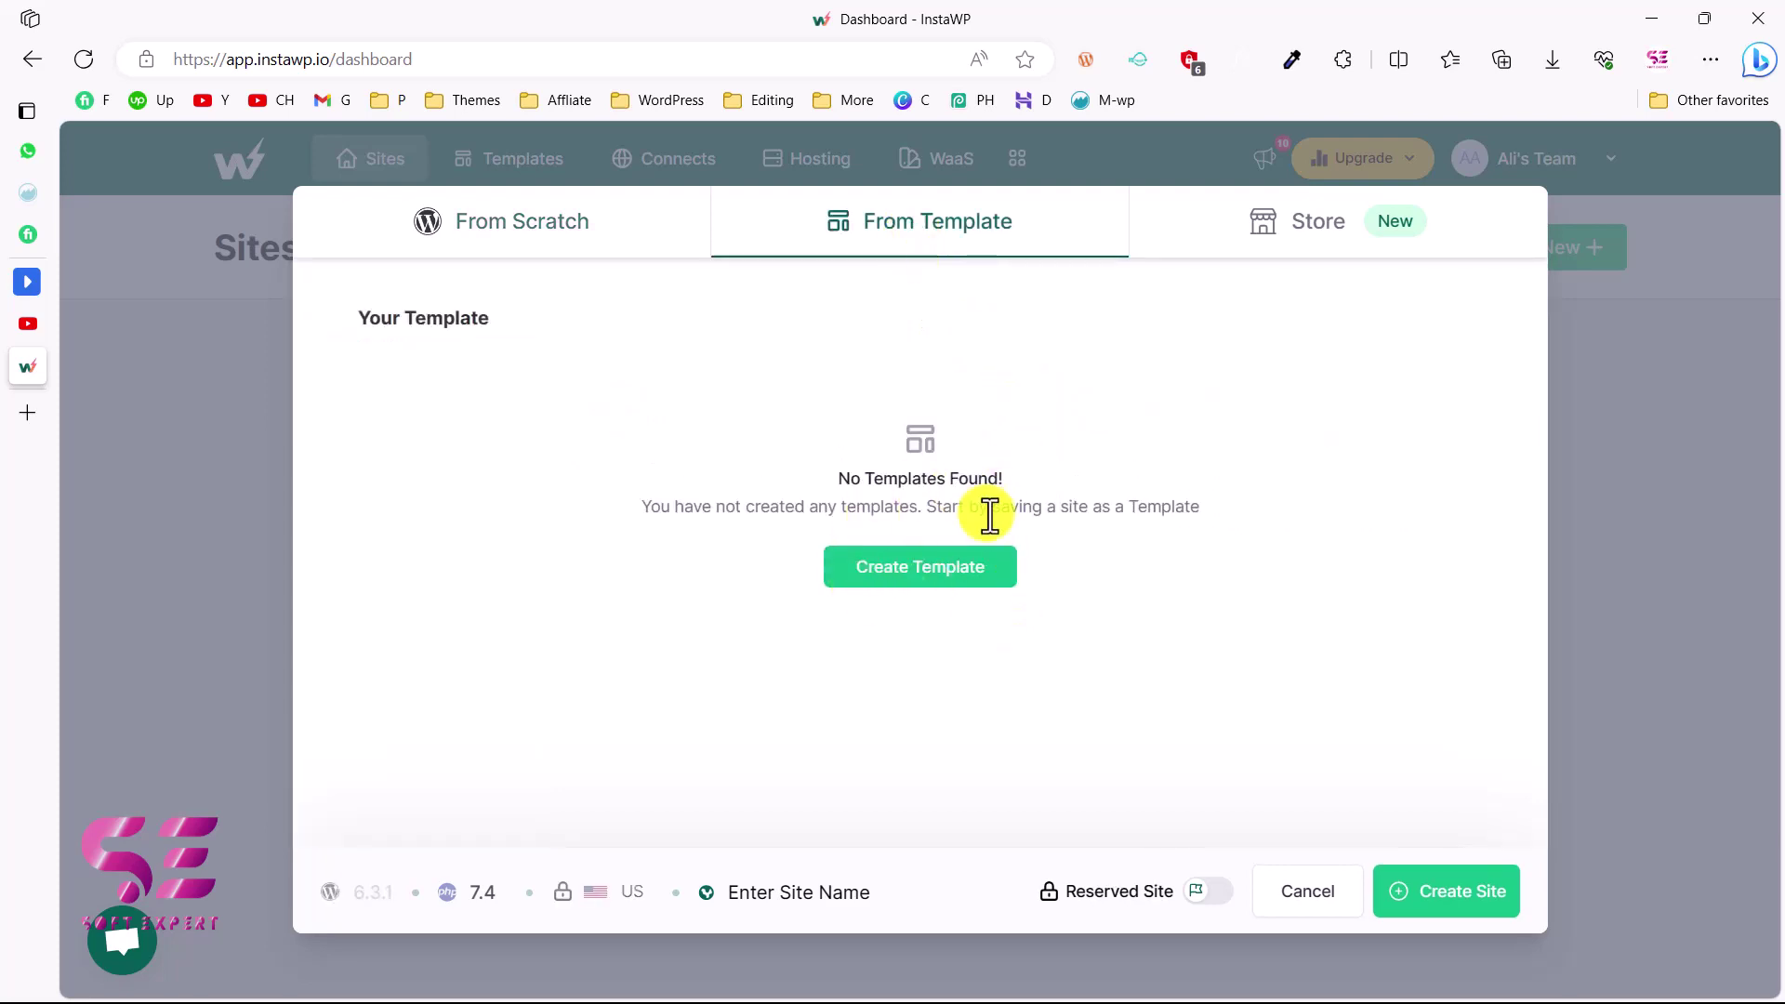
{"action": "left_click", "coordinate": [1295, 246]}
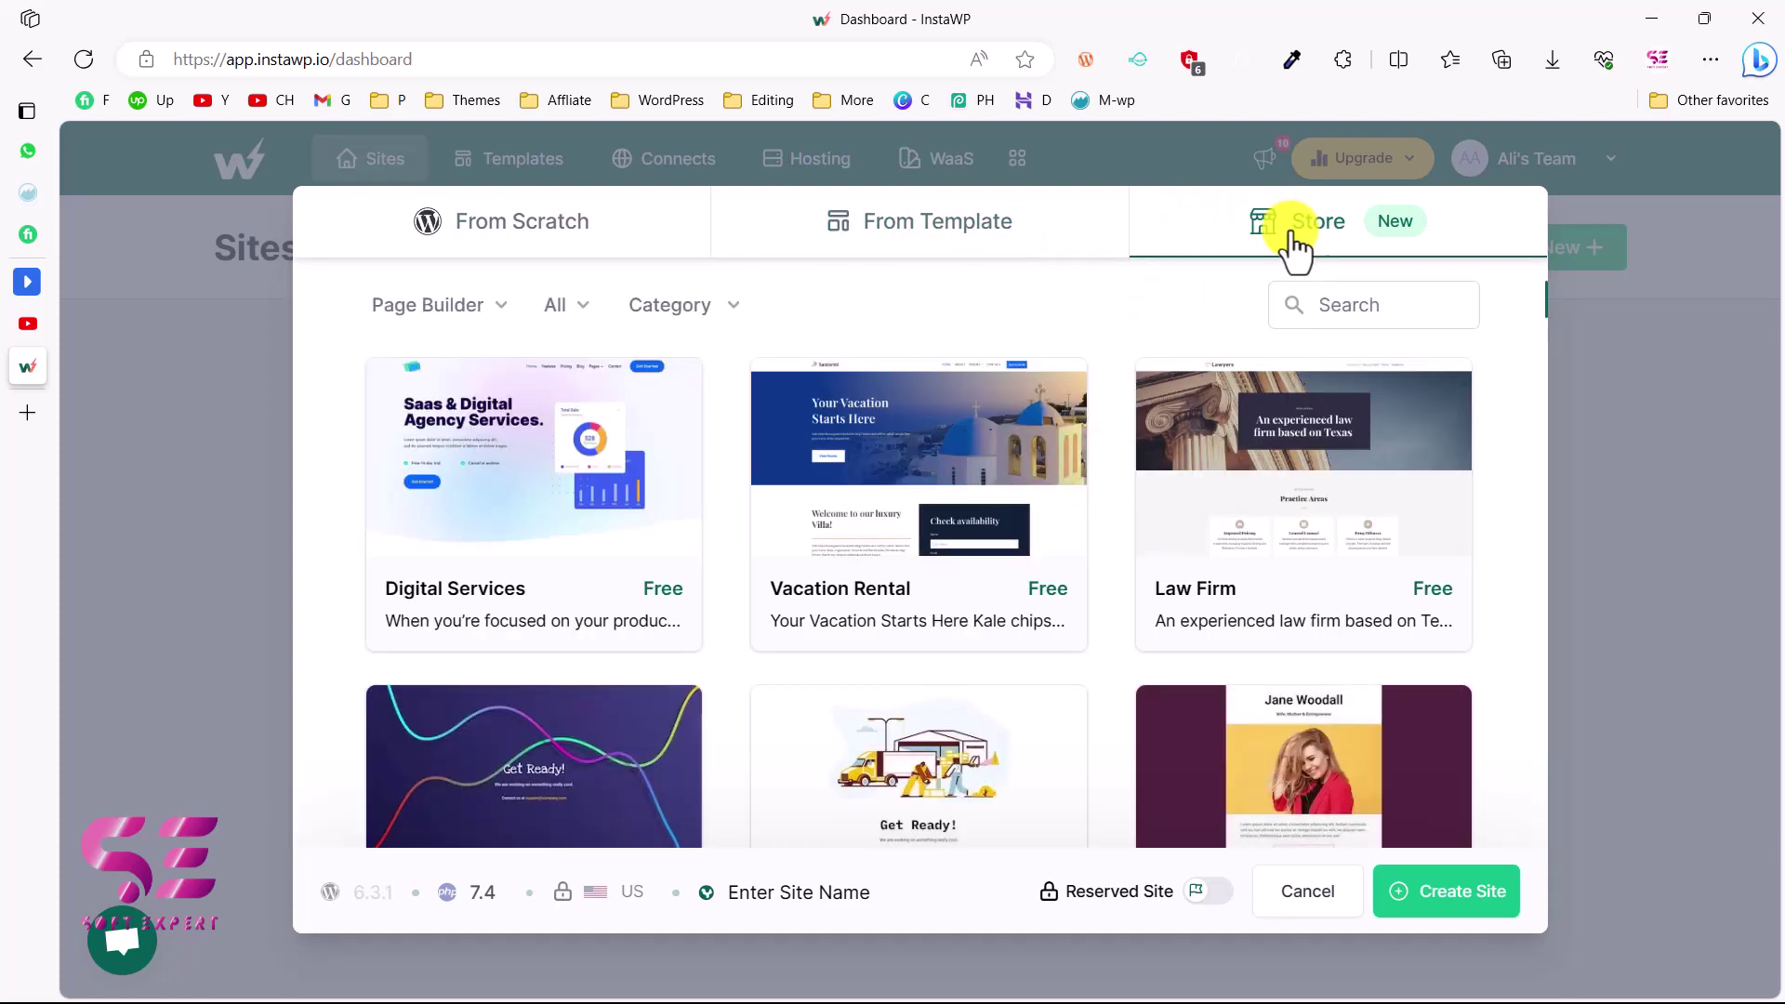
{"action": "scroll", "coordinate": [660, 474], "scroll_direction": "down", "scroll_amount": 2}
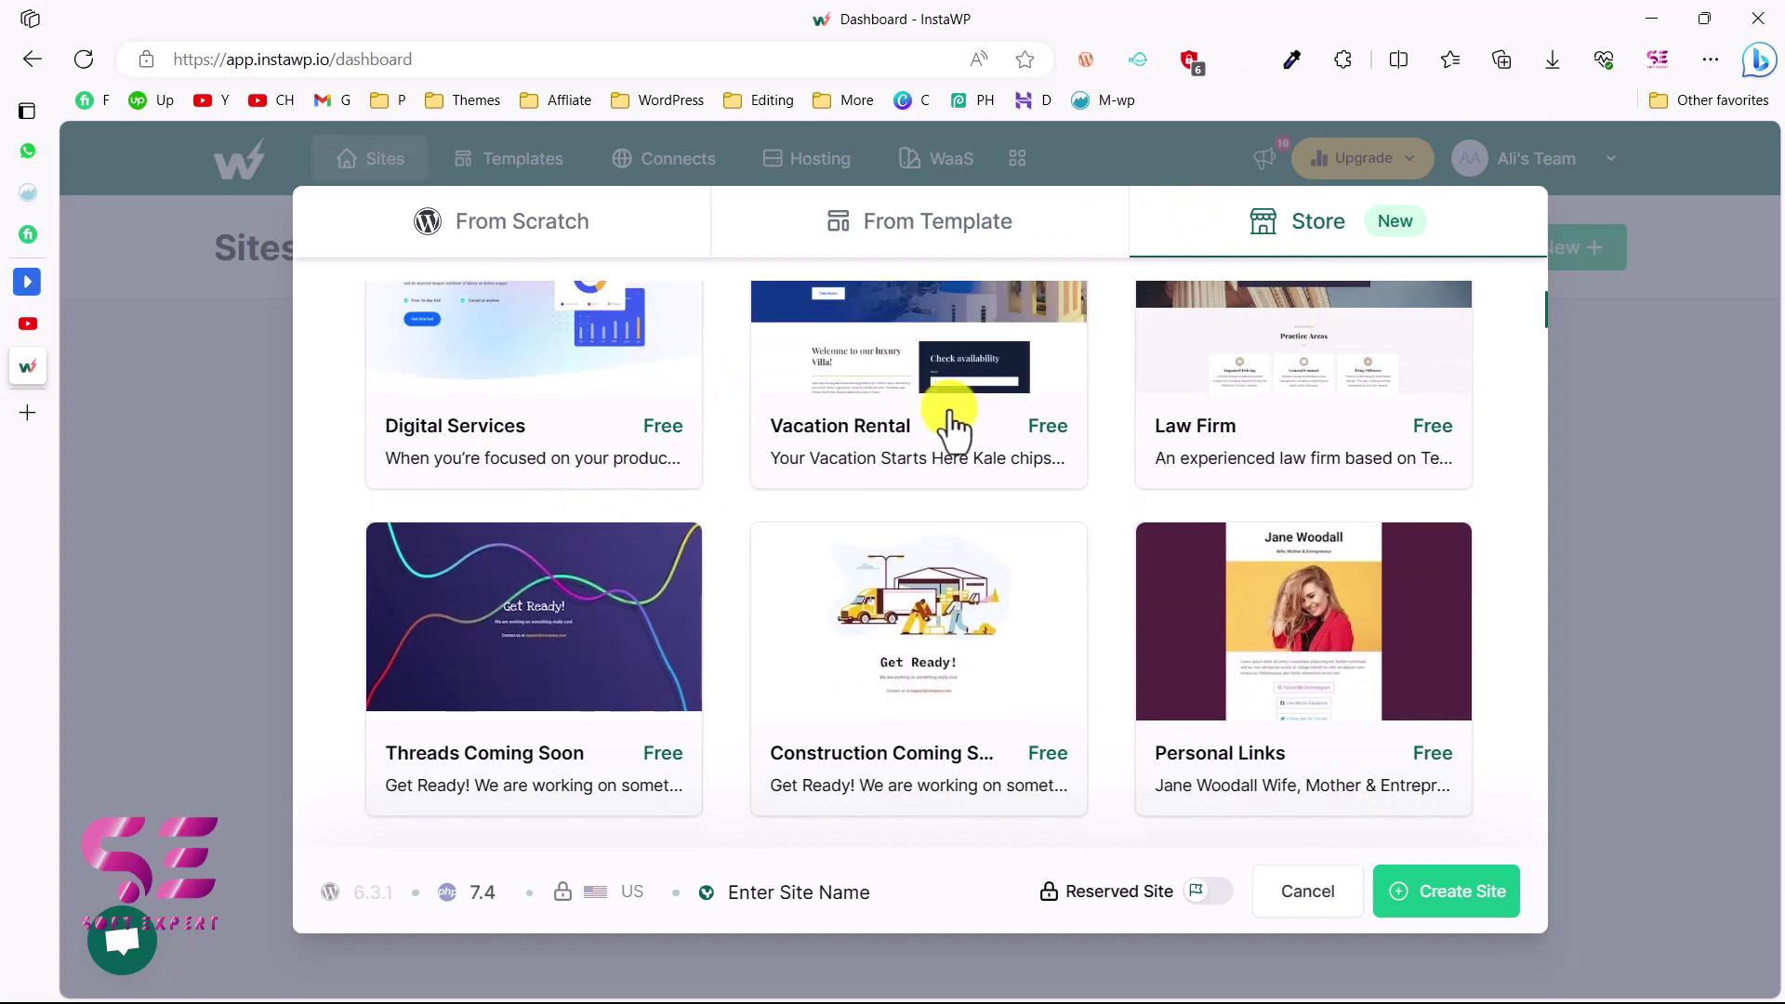
{"action": "scroll", "coordinate": [952, 428], "scroll_direction": "down", "scroll_amount": 4}
{"action": "scroll", "coordinate": [958, 739], "scroll_direction": "up", "scroll_amount": 6}
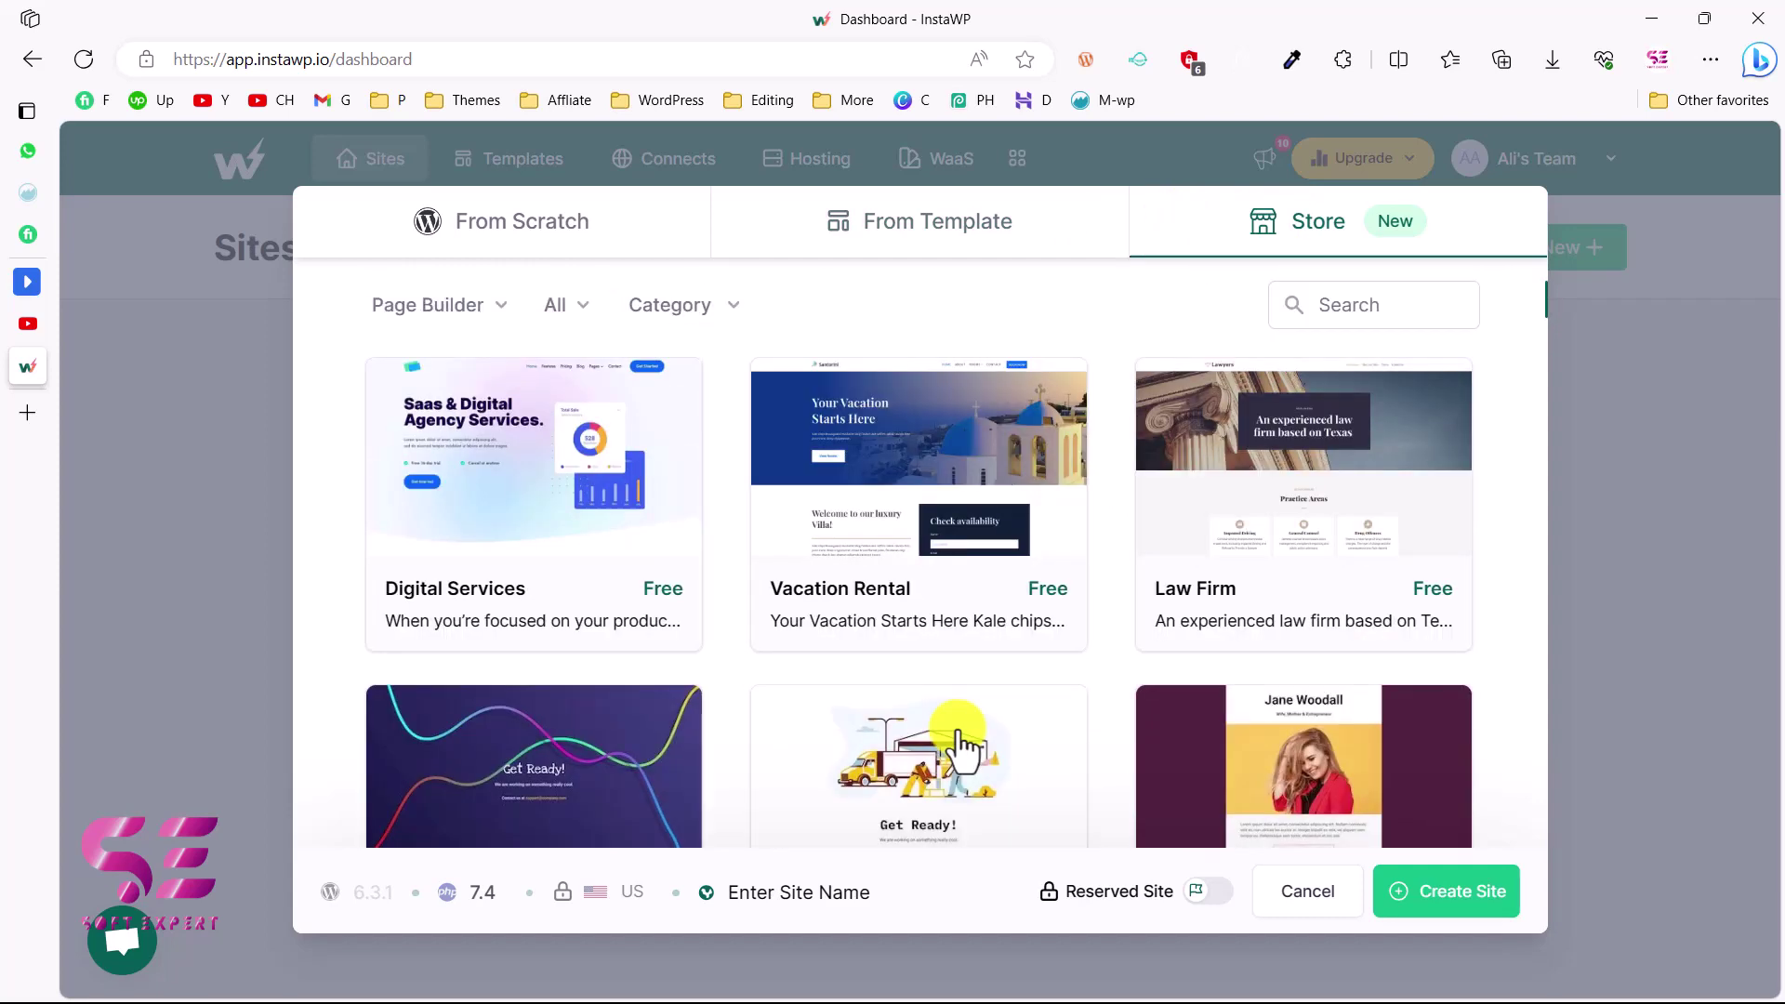
Set up the site from scratch and deselect the Weglot and All in One SEO plugins.
{"action": "left_click", "coordinate": [581, 241]}
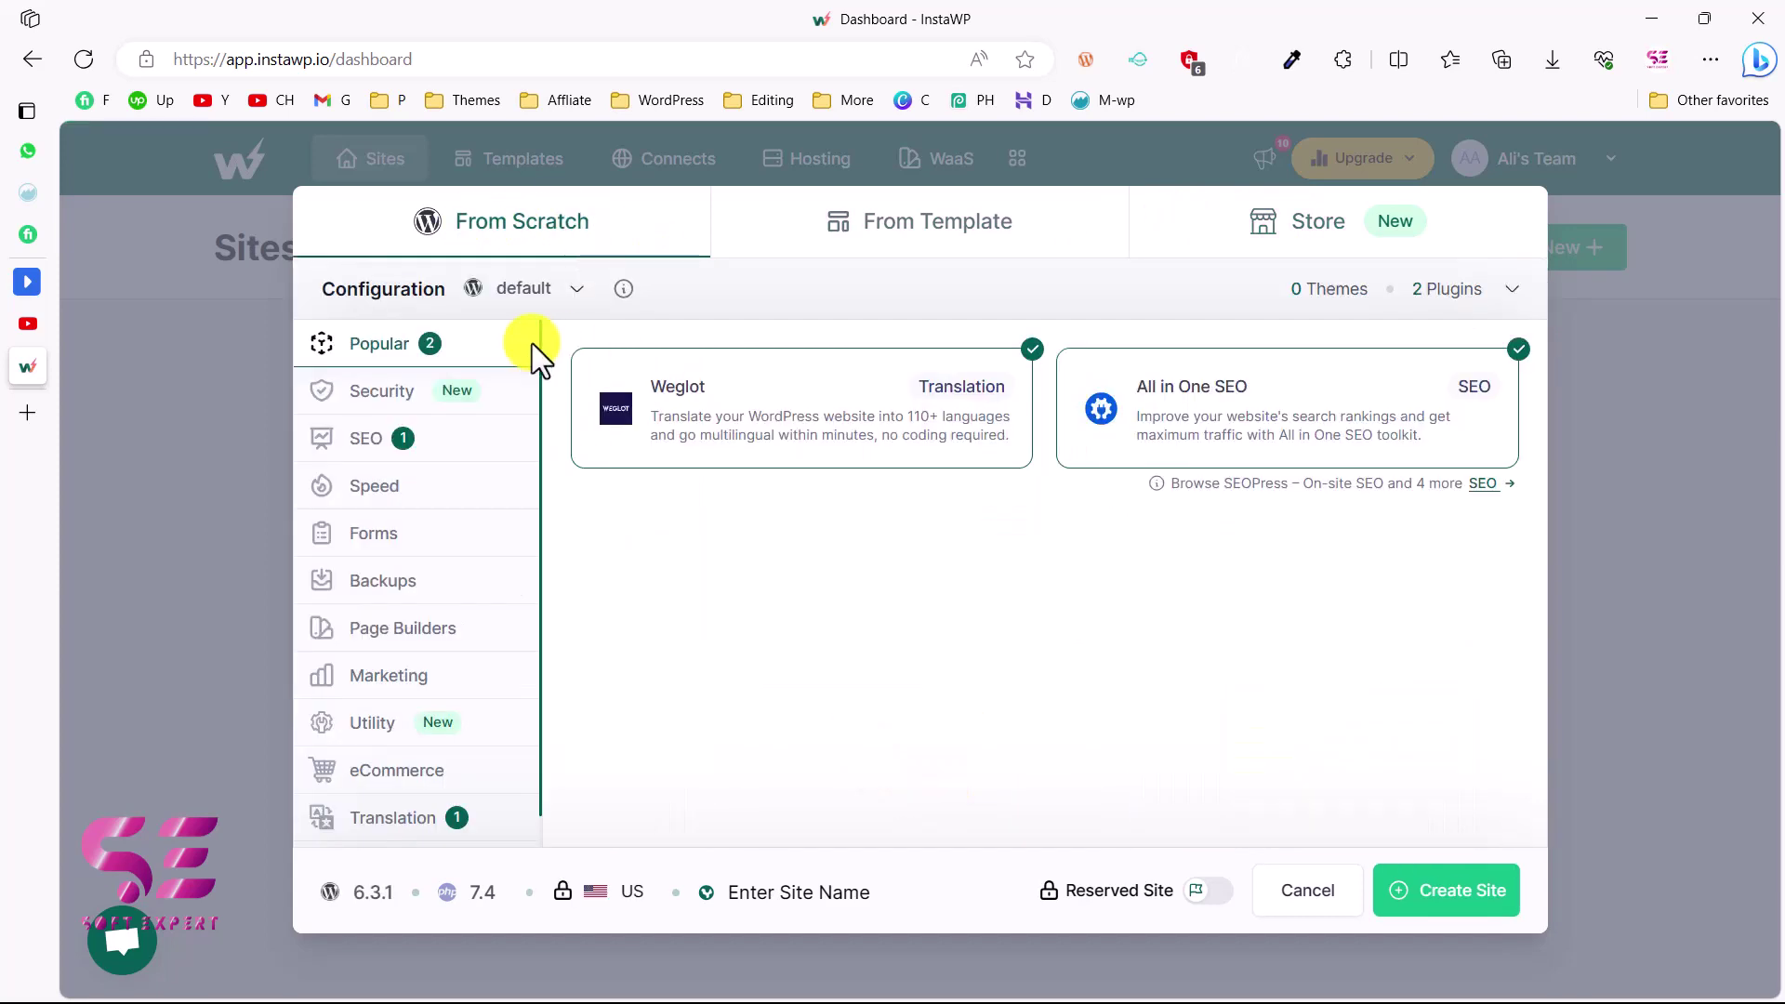
{"action": "left_click", "coordinate": [1032, 351]}
{"action": "left_click", "coordinate": [1518, 349]}
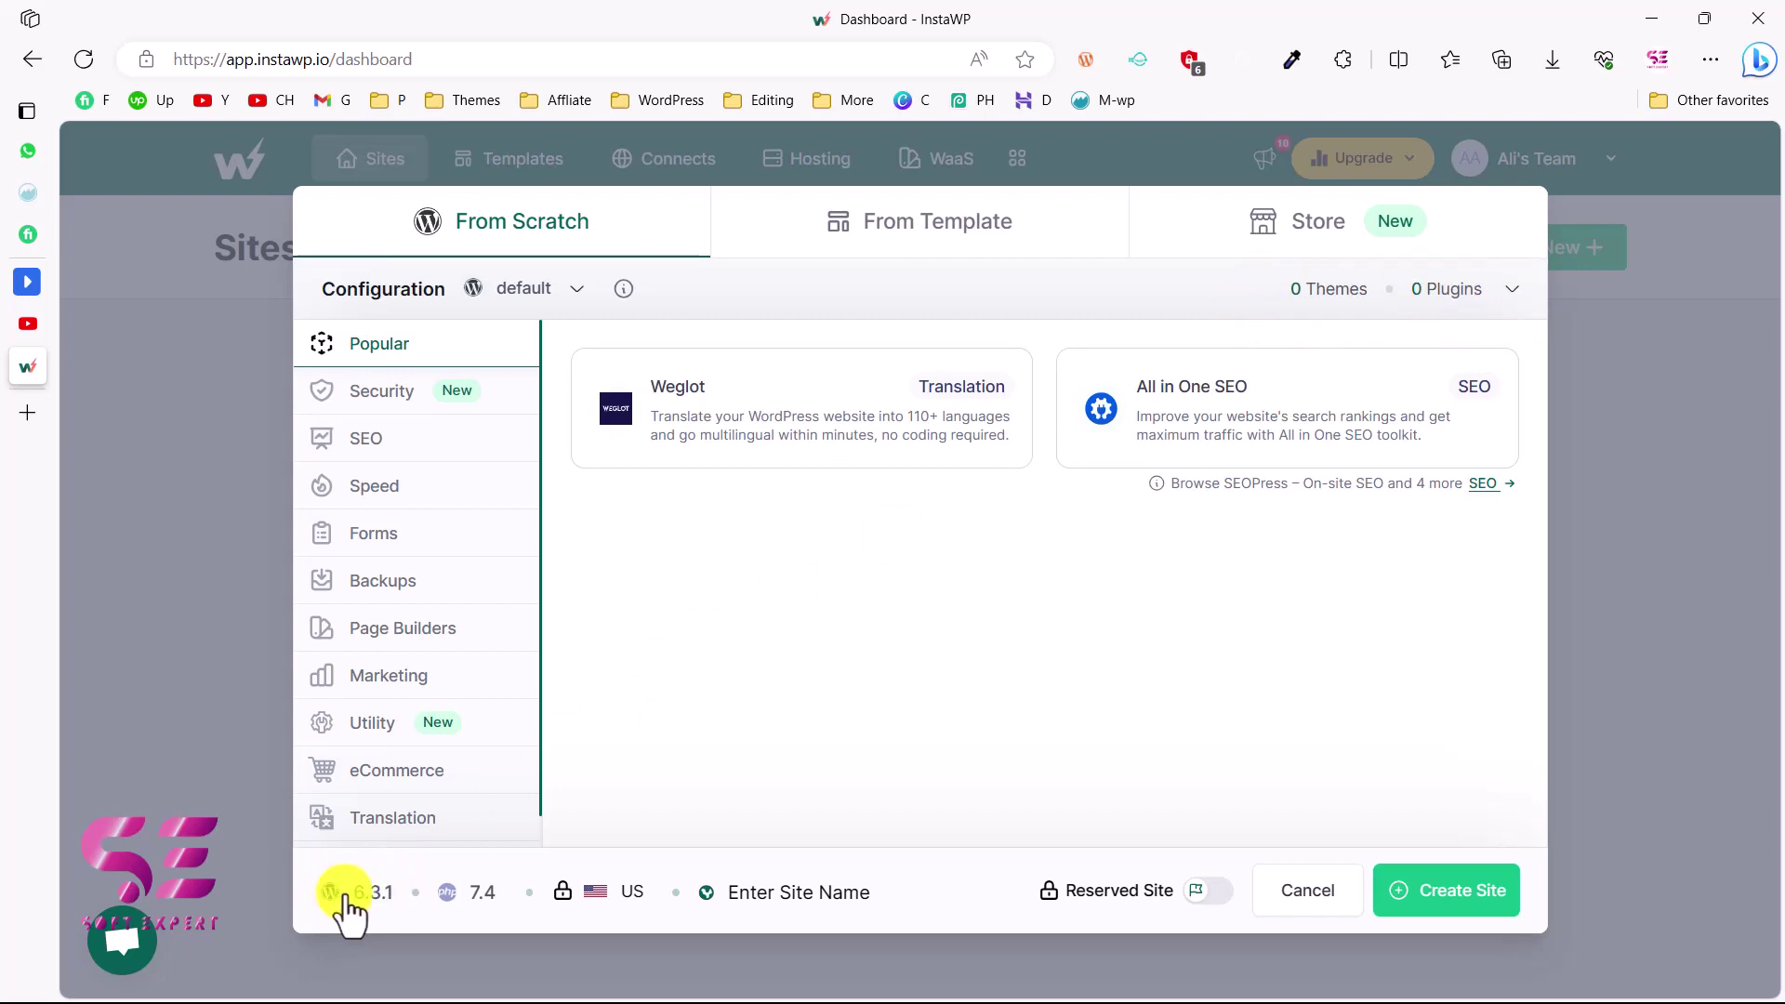
Try to create the site with PHP version 8.1 and the site name Soft Expert.
{"action": "left_click", "coordinate": [481, 897]}
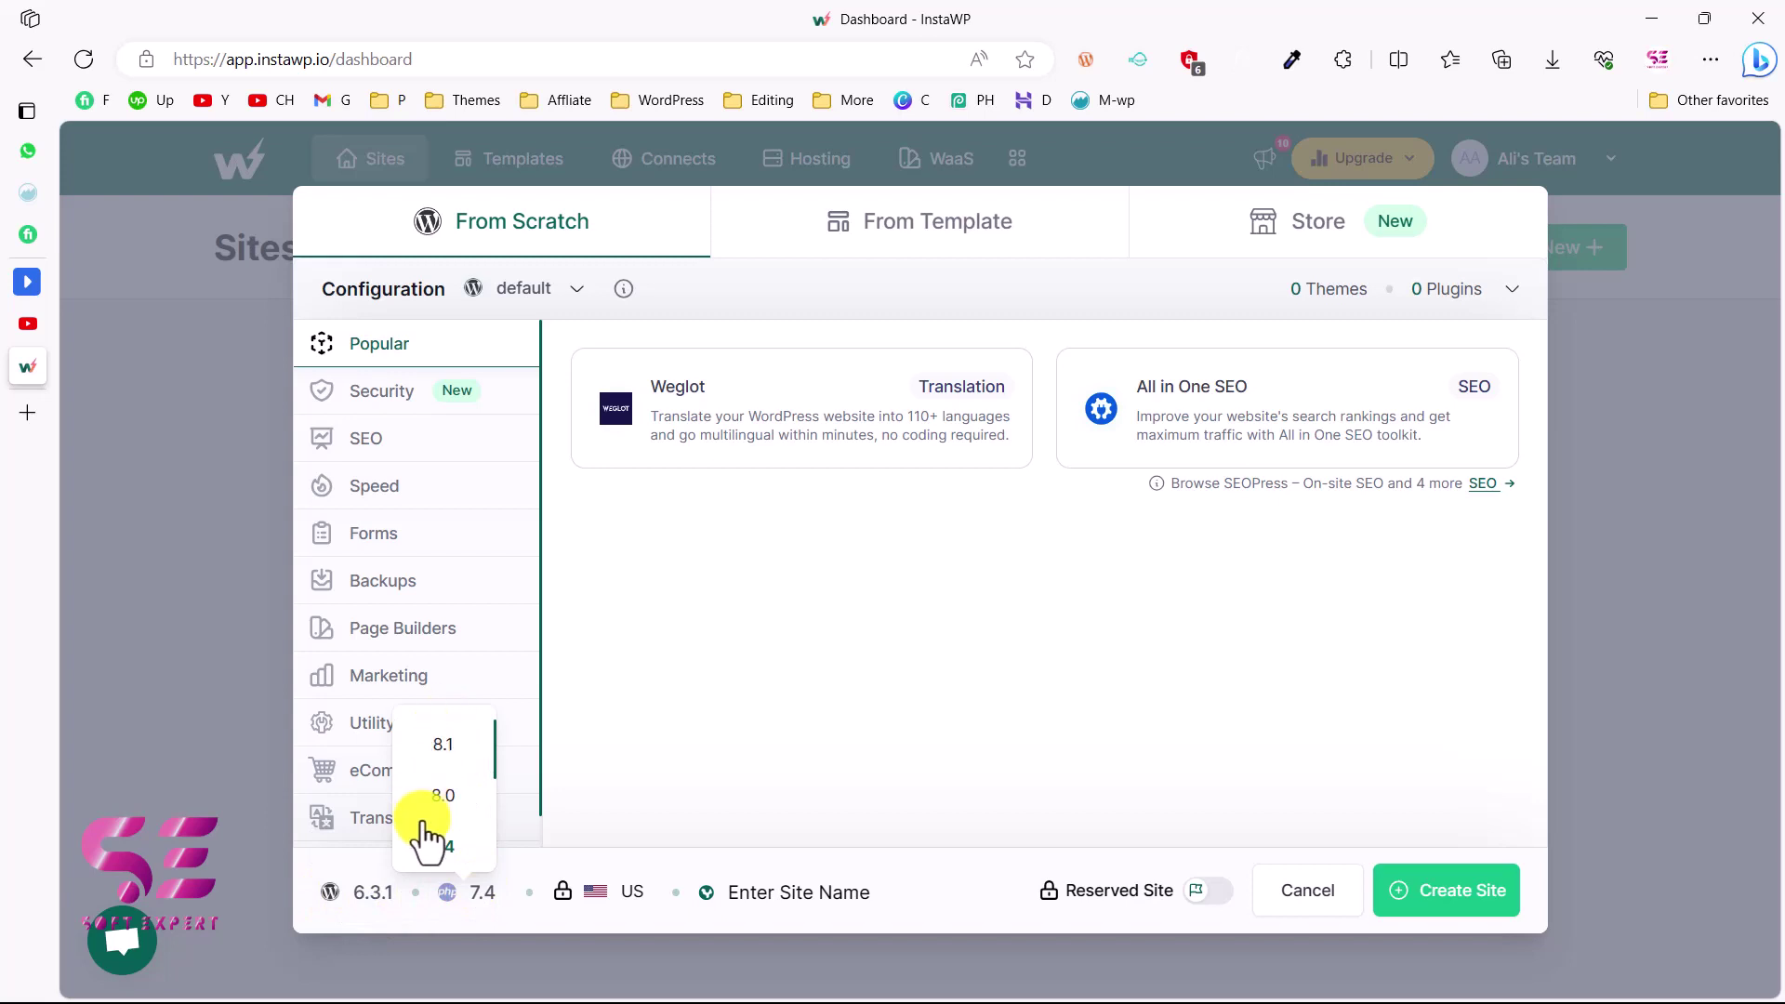
{"action": "left_click", "coordinate": [443, 755]}
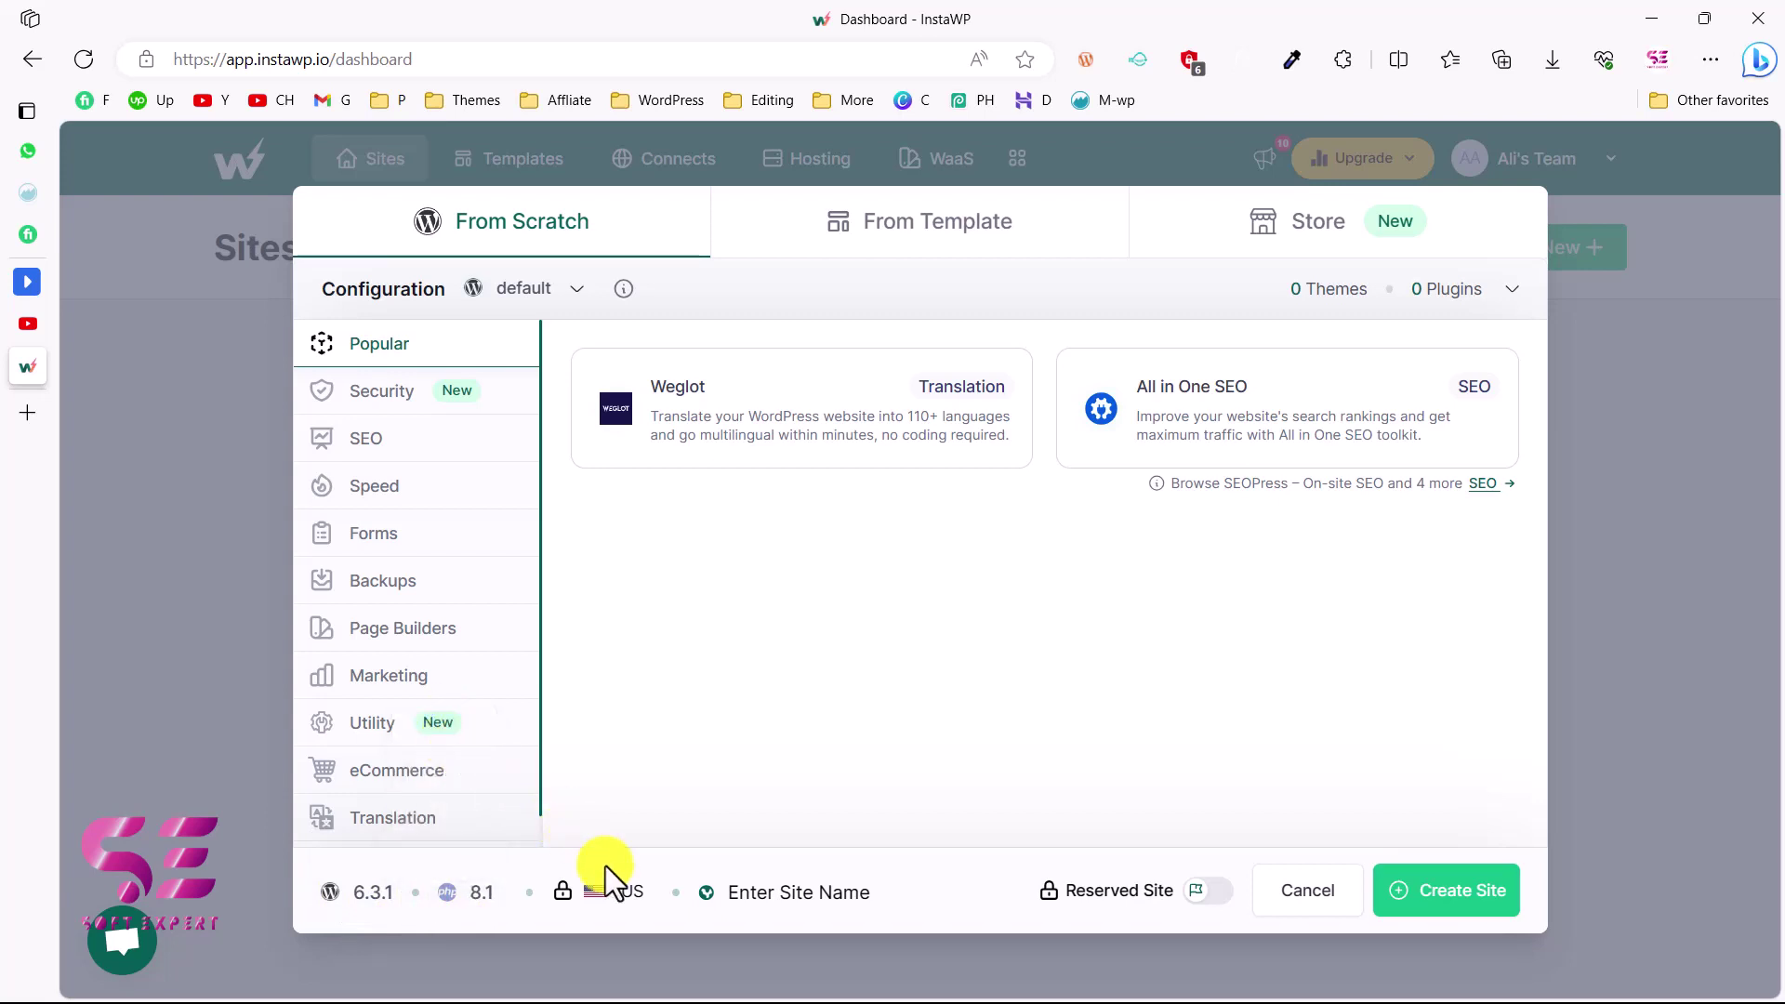
{"action": "mouse_move", "coordinate": [618, 900]}
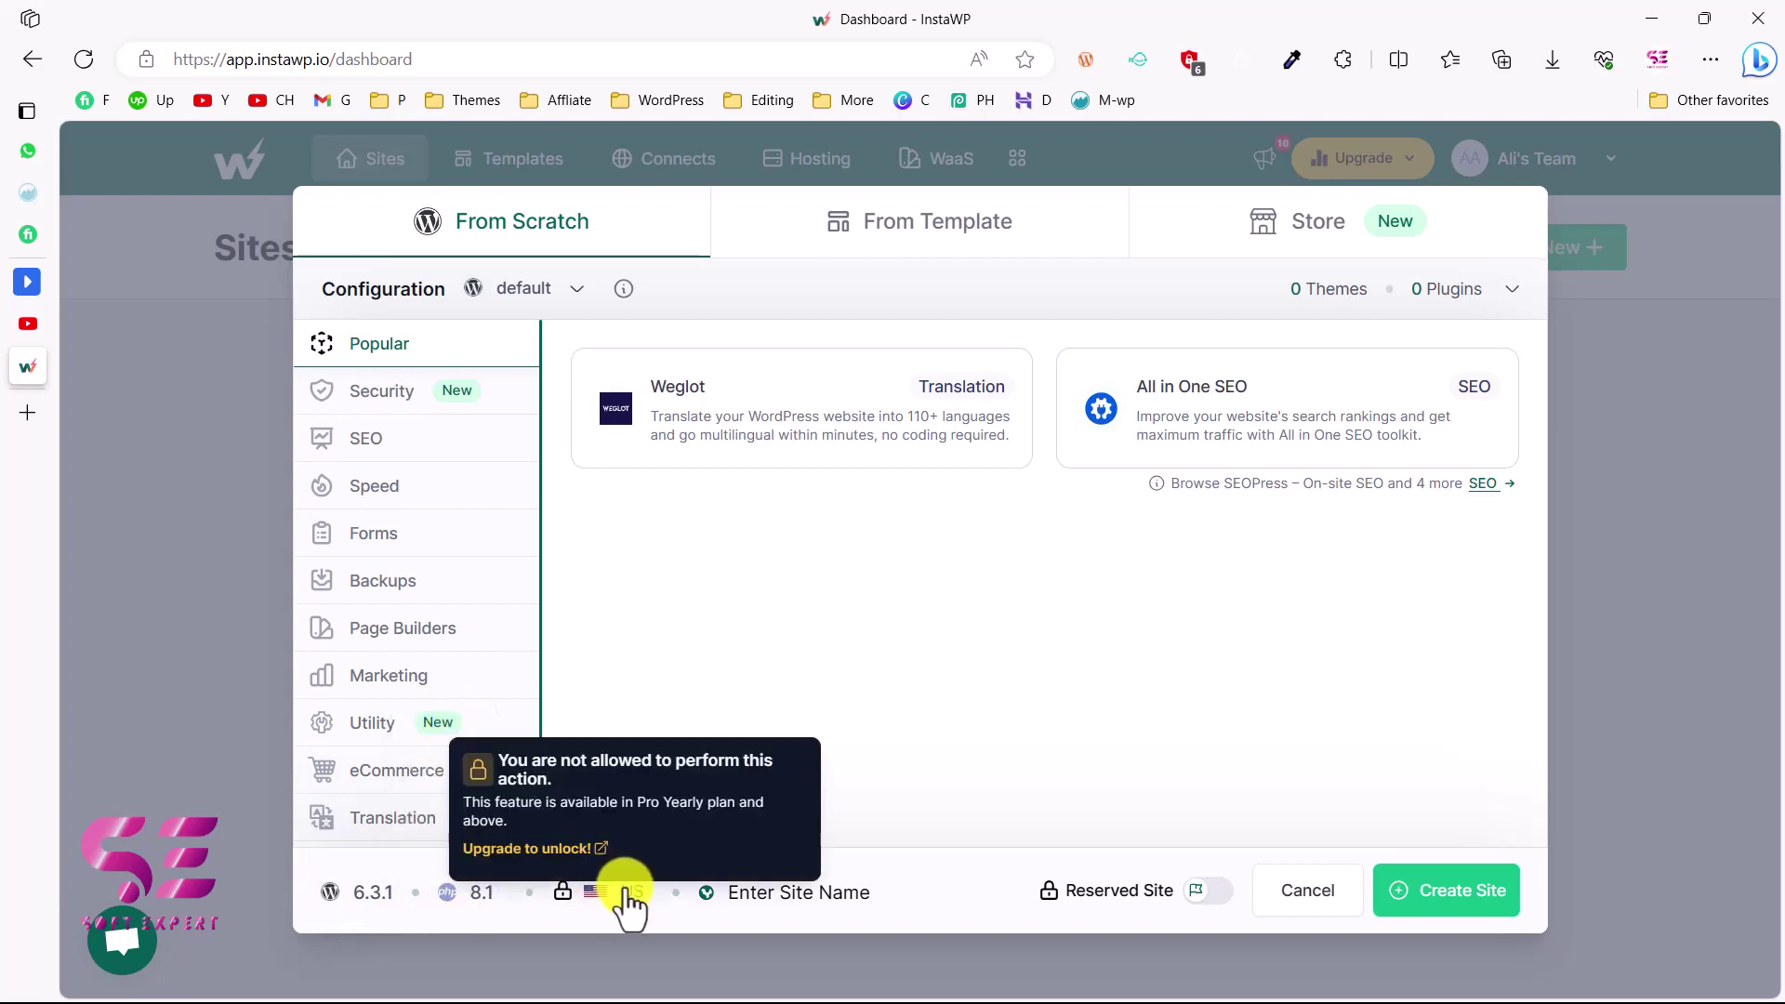
{"action": "left_click", "coordinate": [793, 897]}
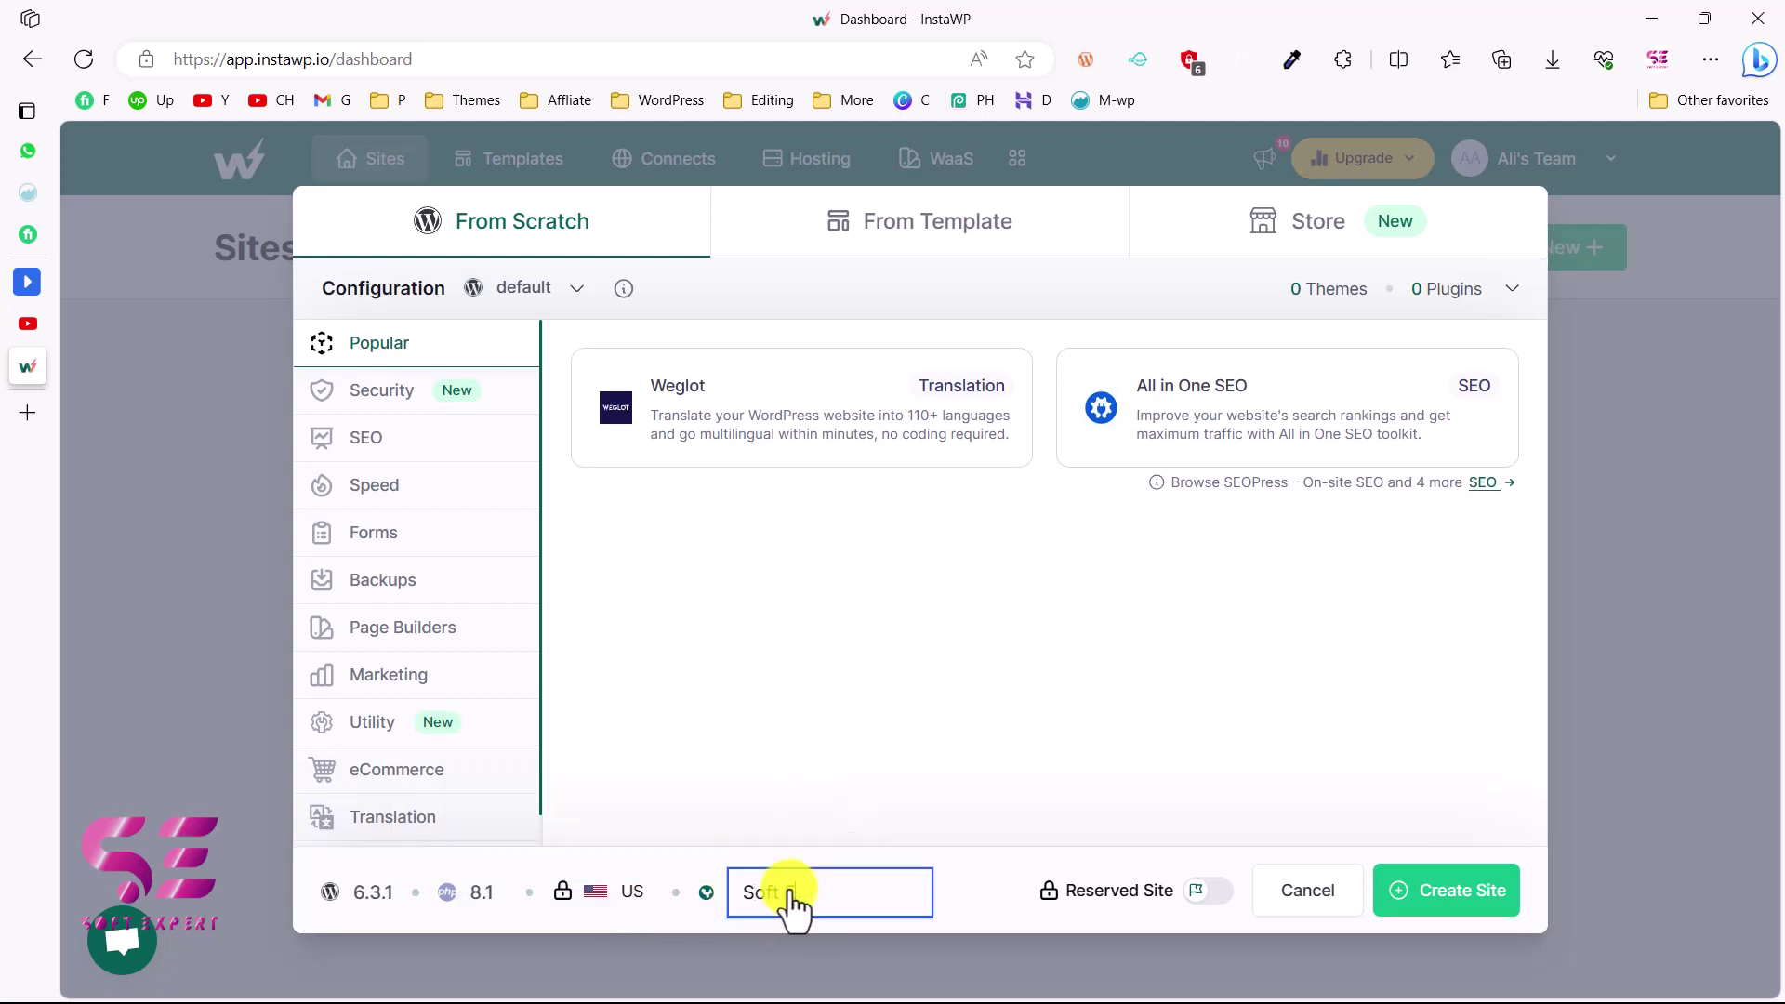
{"action": "key", "text": "Return"}
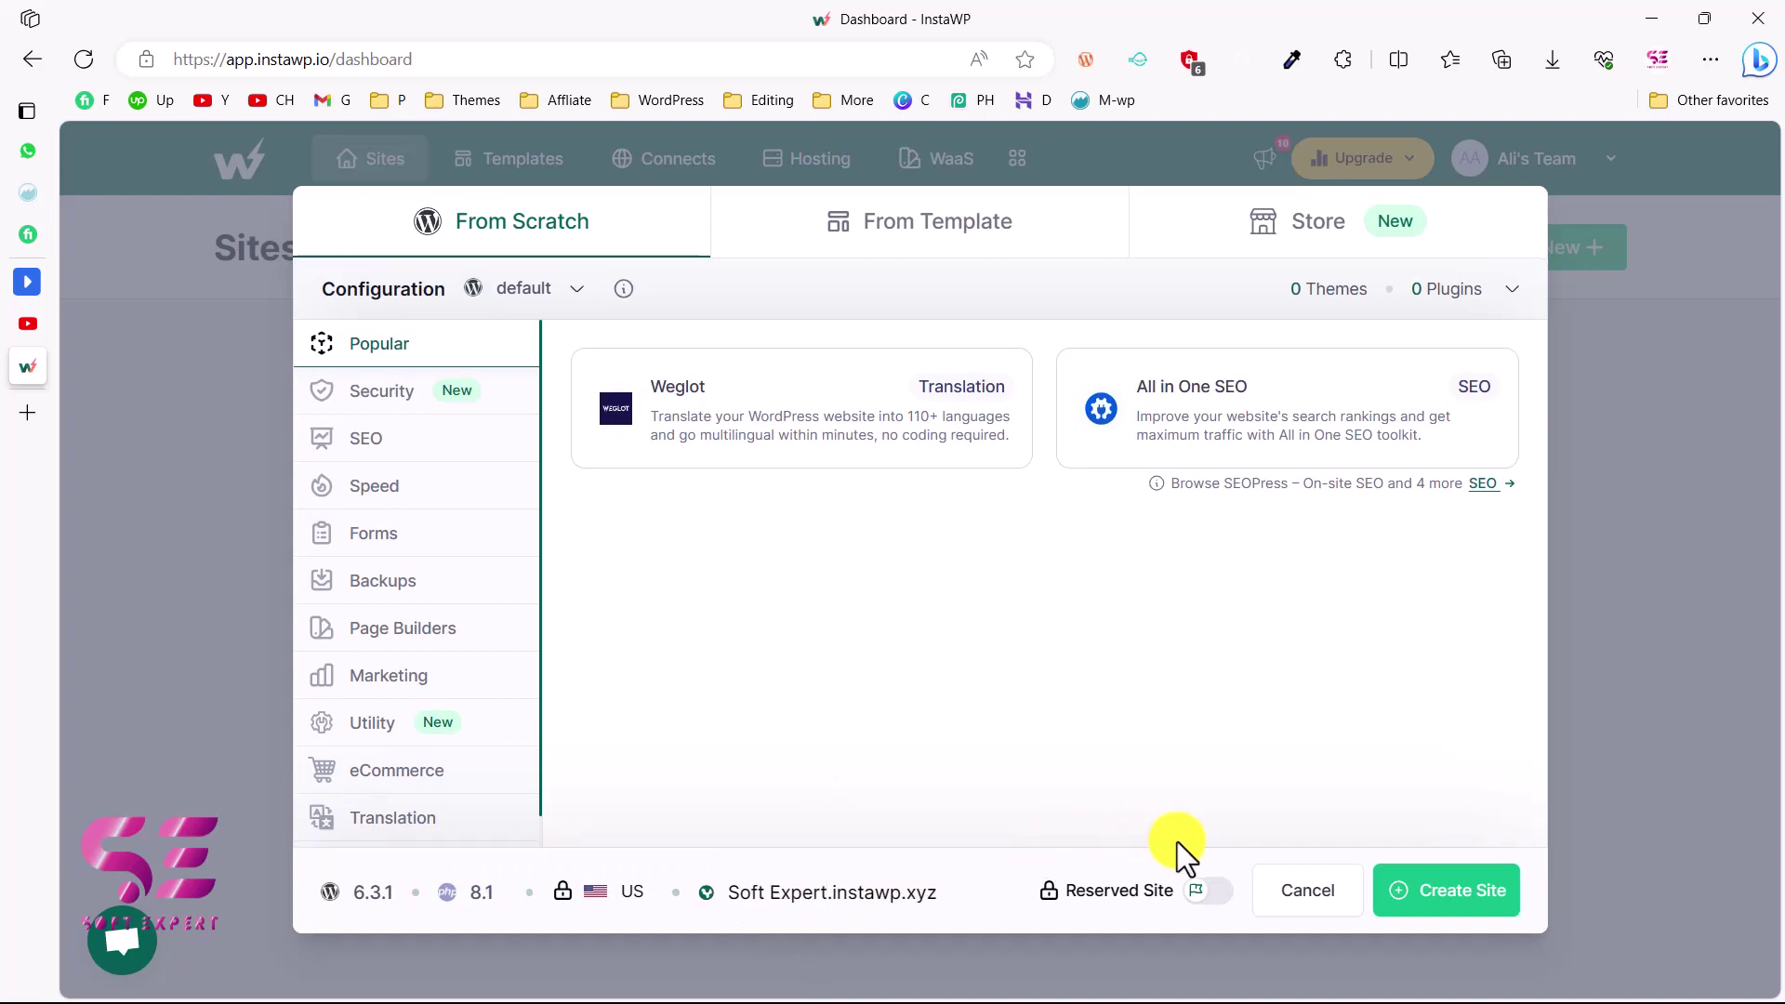
{"action": "mouse_move", "coordinate": [1137, 890]}
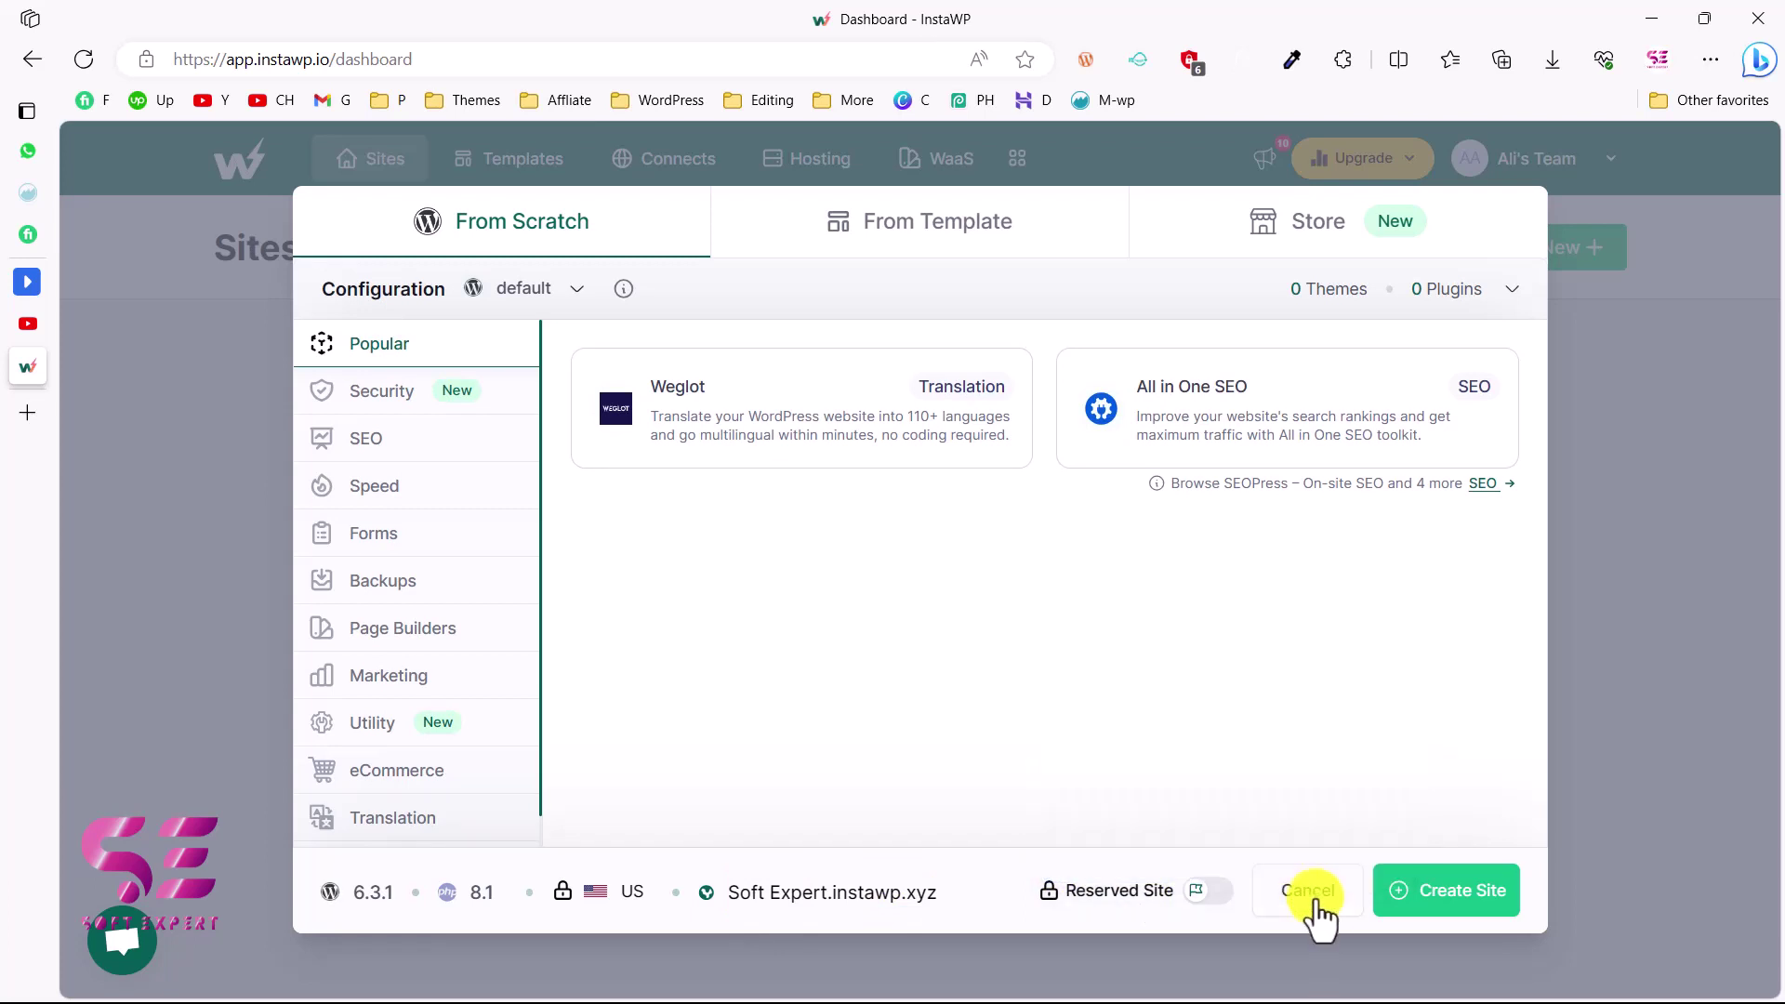
{"action": "left_click", "coordinate": [1439, 894]}
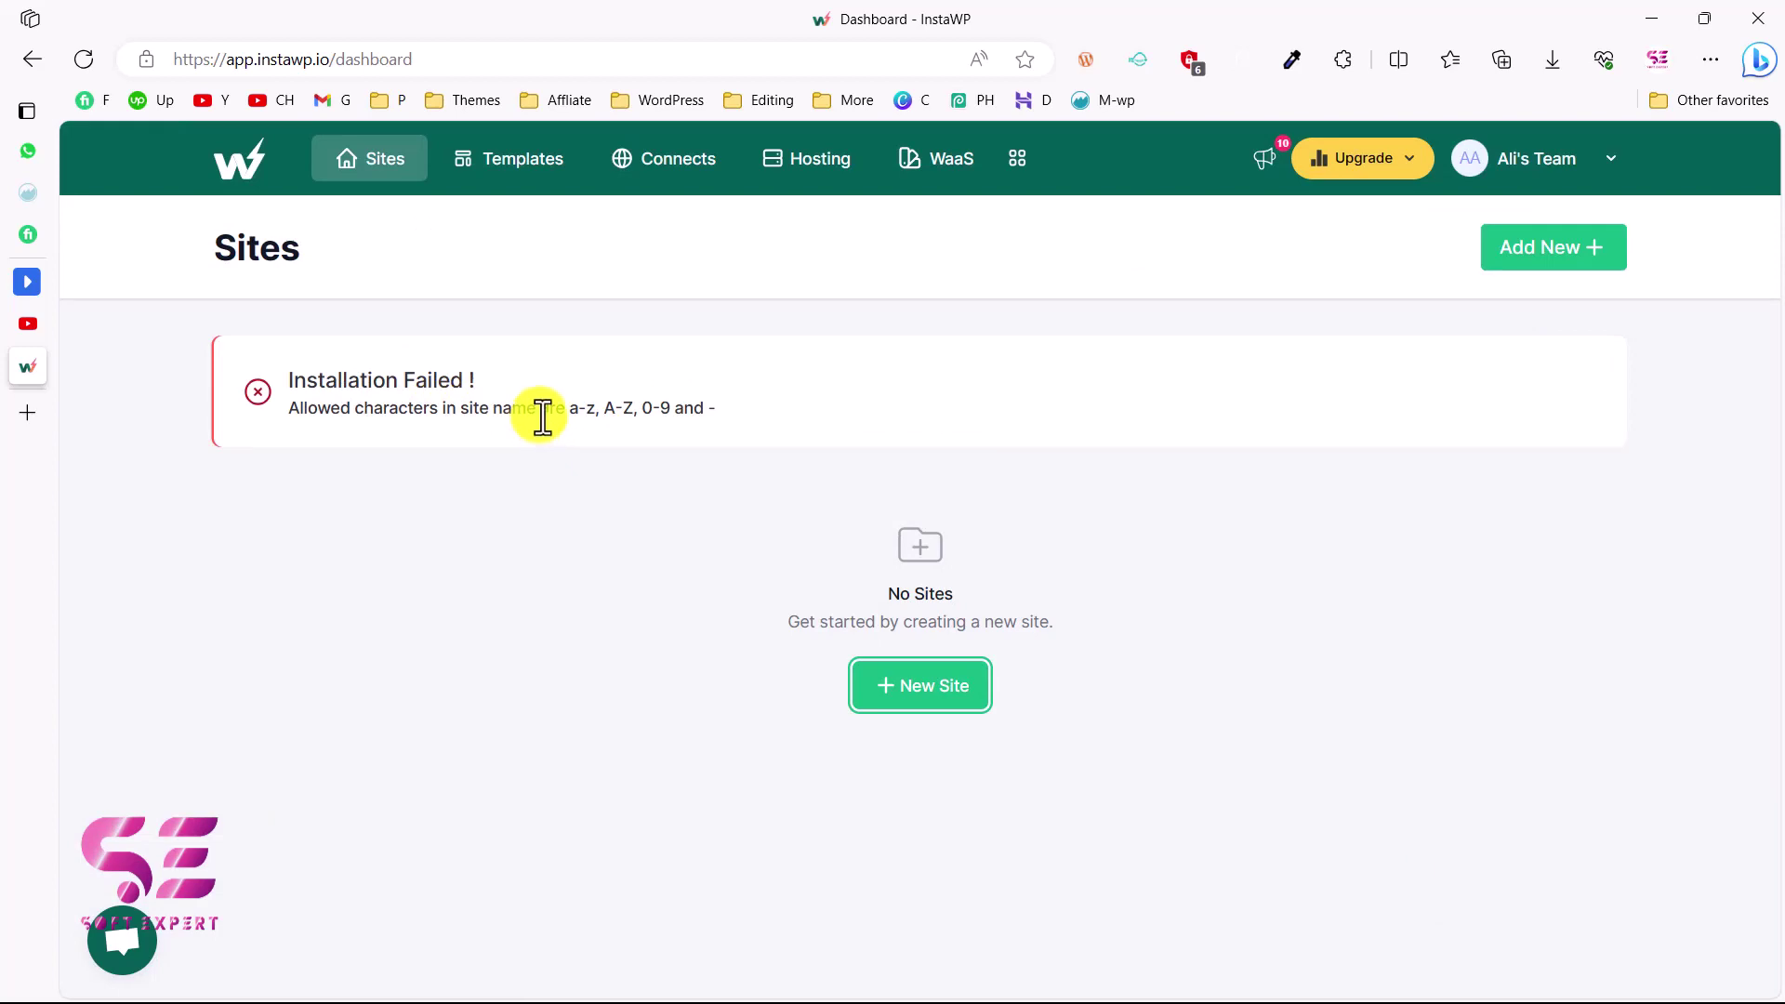
Start a new site from scratch again and deselect the Weglot and All in One SEO plugins.
{"action": "left_click", "coordinate": [908, 706]}
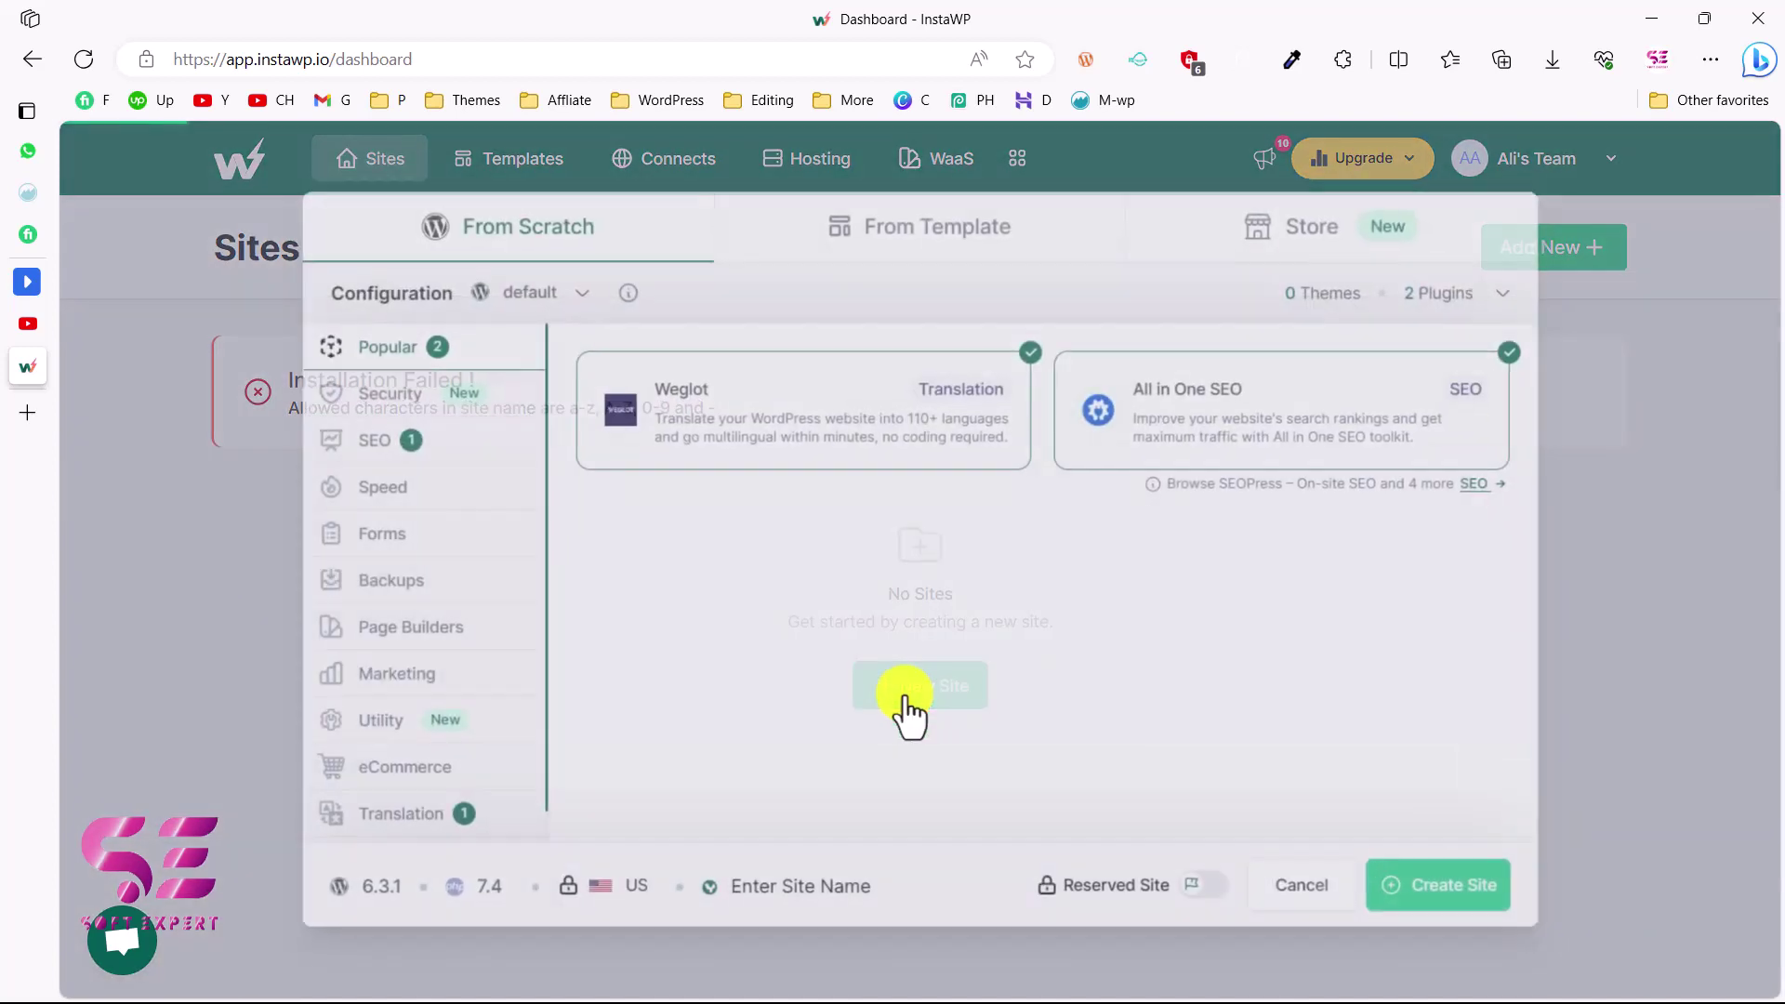
{"action": "left_click", "coordinate": [1029, 353]}
{"action": "left_click", "coordinate": [1517, 351]}
Set the PHP version to 8.1, name the site Softexpert and create it.
{"action": "left_click", "coordinate": [478, 894]}
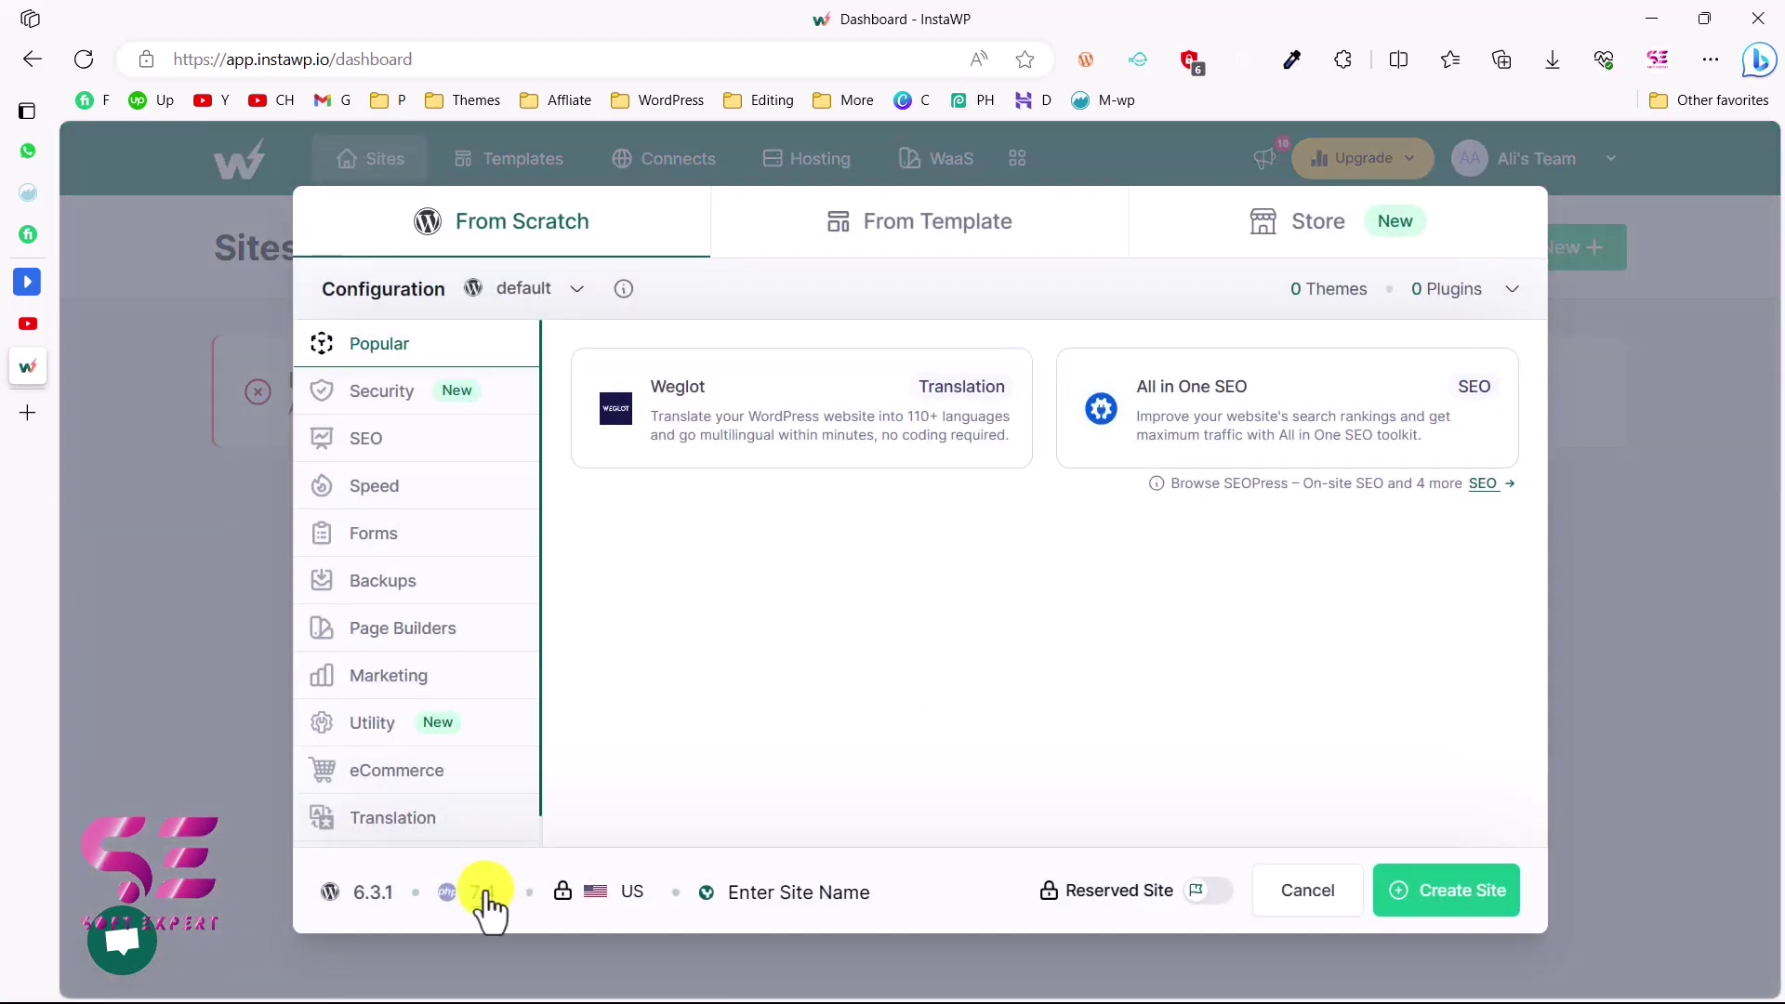
{"action": "left_click", "coordinate": [446, 747]}
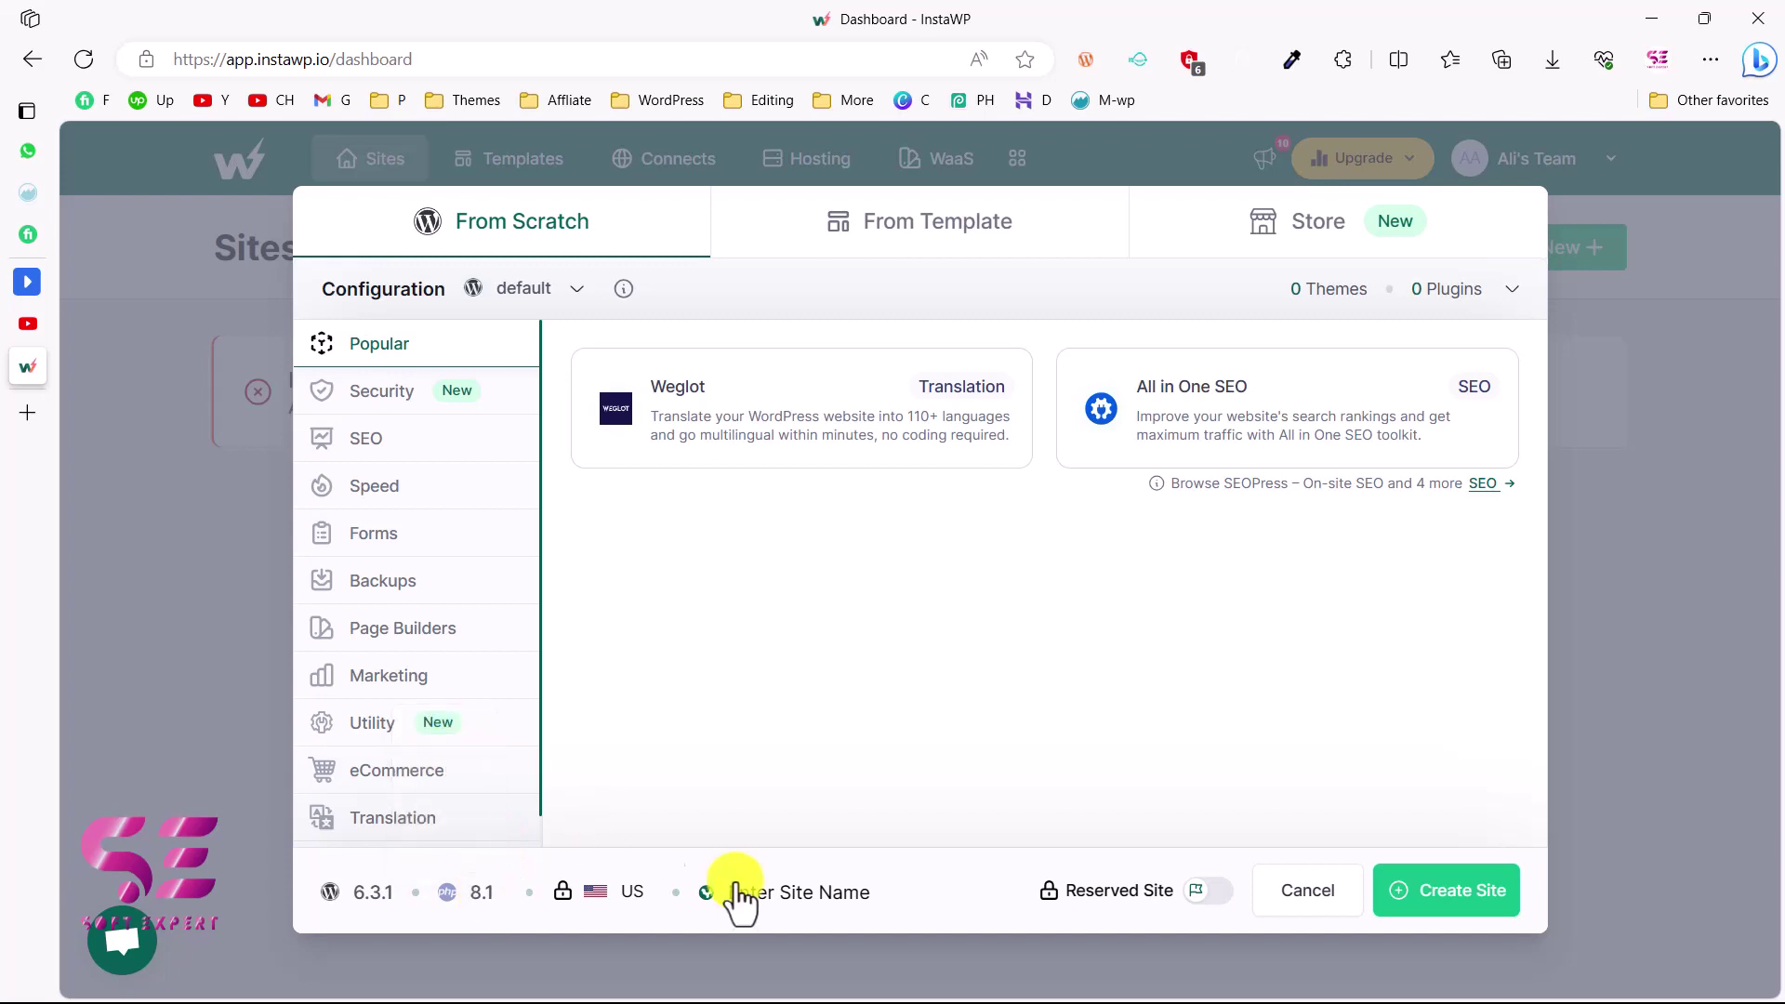
{"action": "left_click", "coordinate": [796, 913]}
{"action": "type", "text": "Softexpe"}
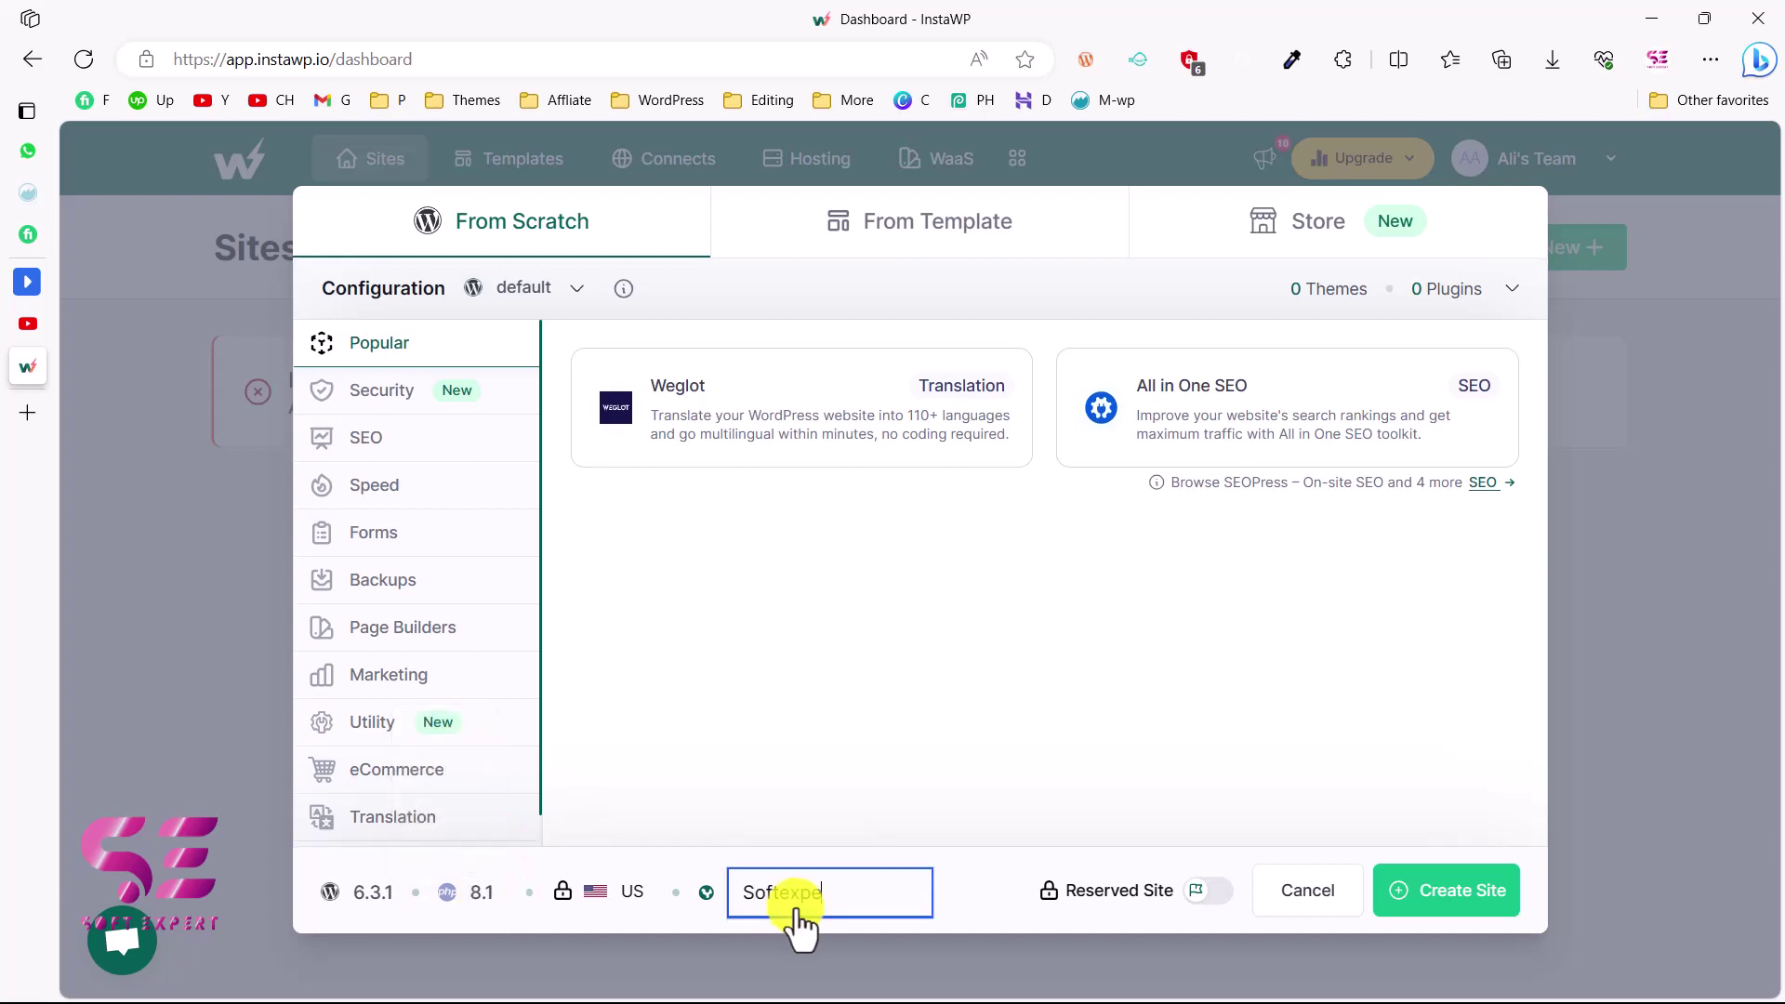
{"action": "type", "text": "rt"}
{"action": "left_click", "coordinate": [1473, 904]}
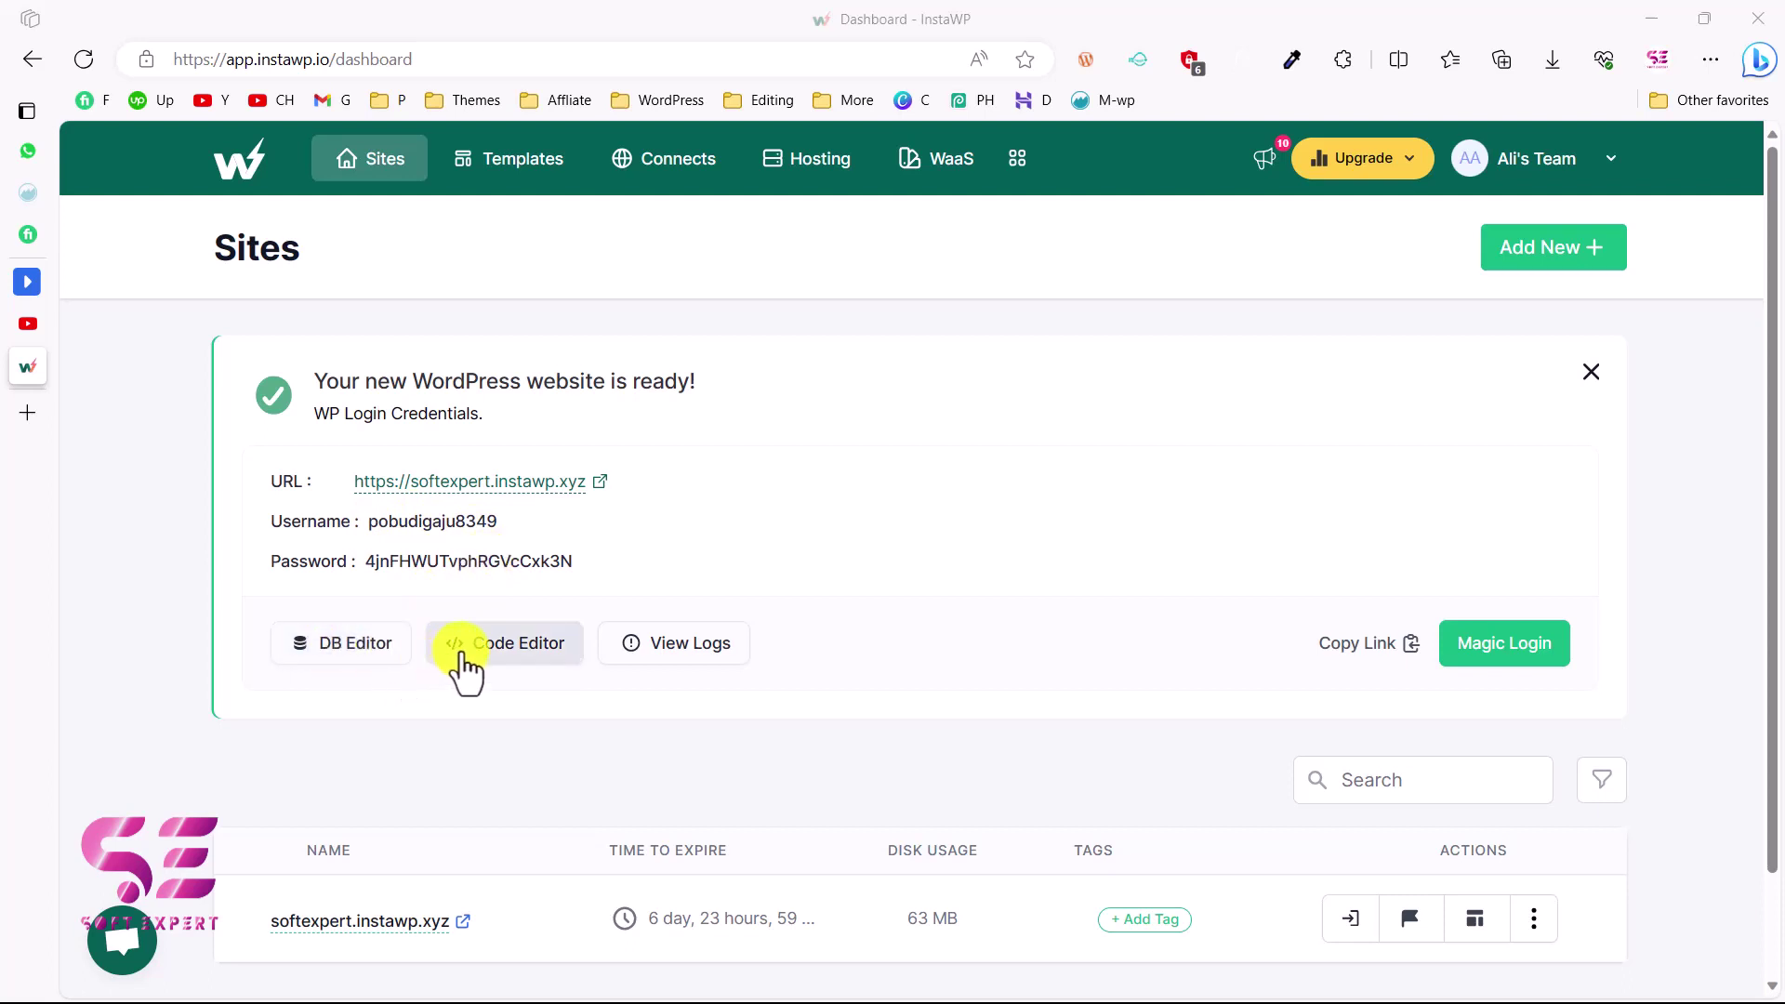
Look over the new site's details and the additional actions available for it.
{"action": "scroll", "coordinate": [725, 697], "scroll_direction": "down", "scroll_amount": 1}
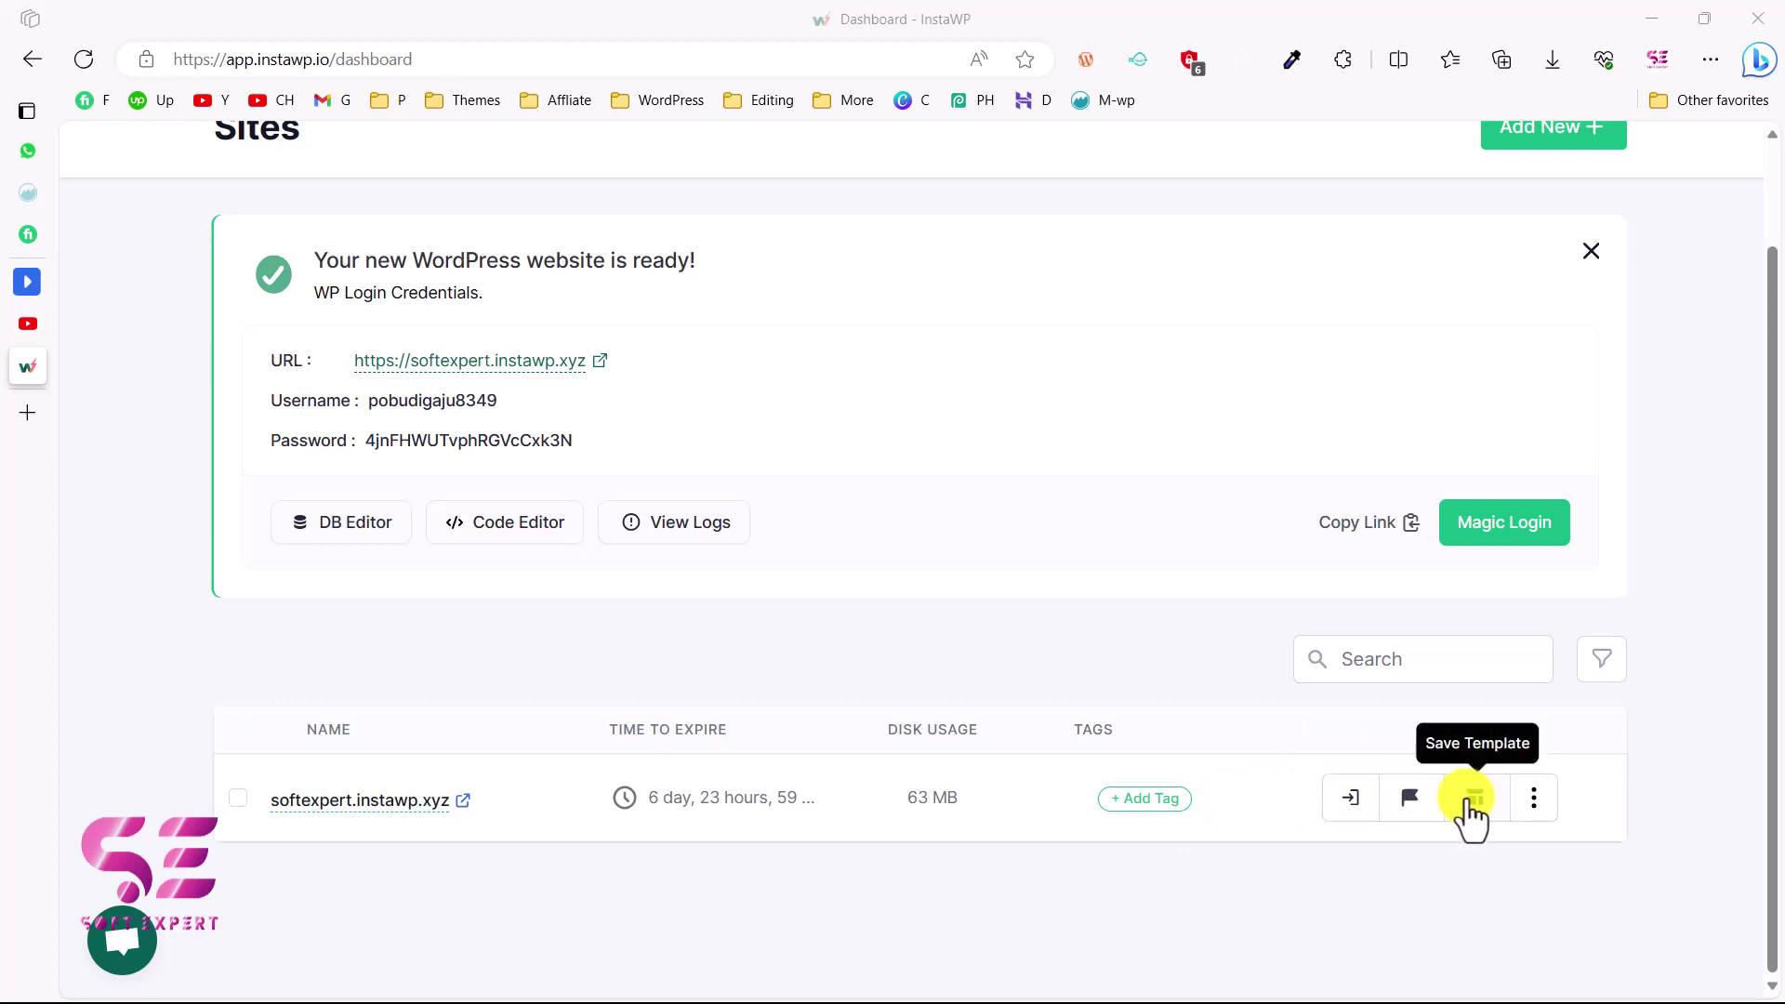
{"action": "left_click", "coordinate": [1533, 799]}
{"action": "scroll", "coordinate": [1534, 808], "scroll_direction": "down", "scroll_amount": 5}
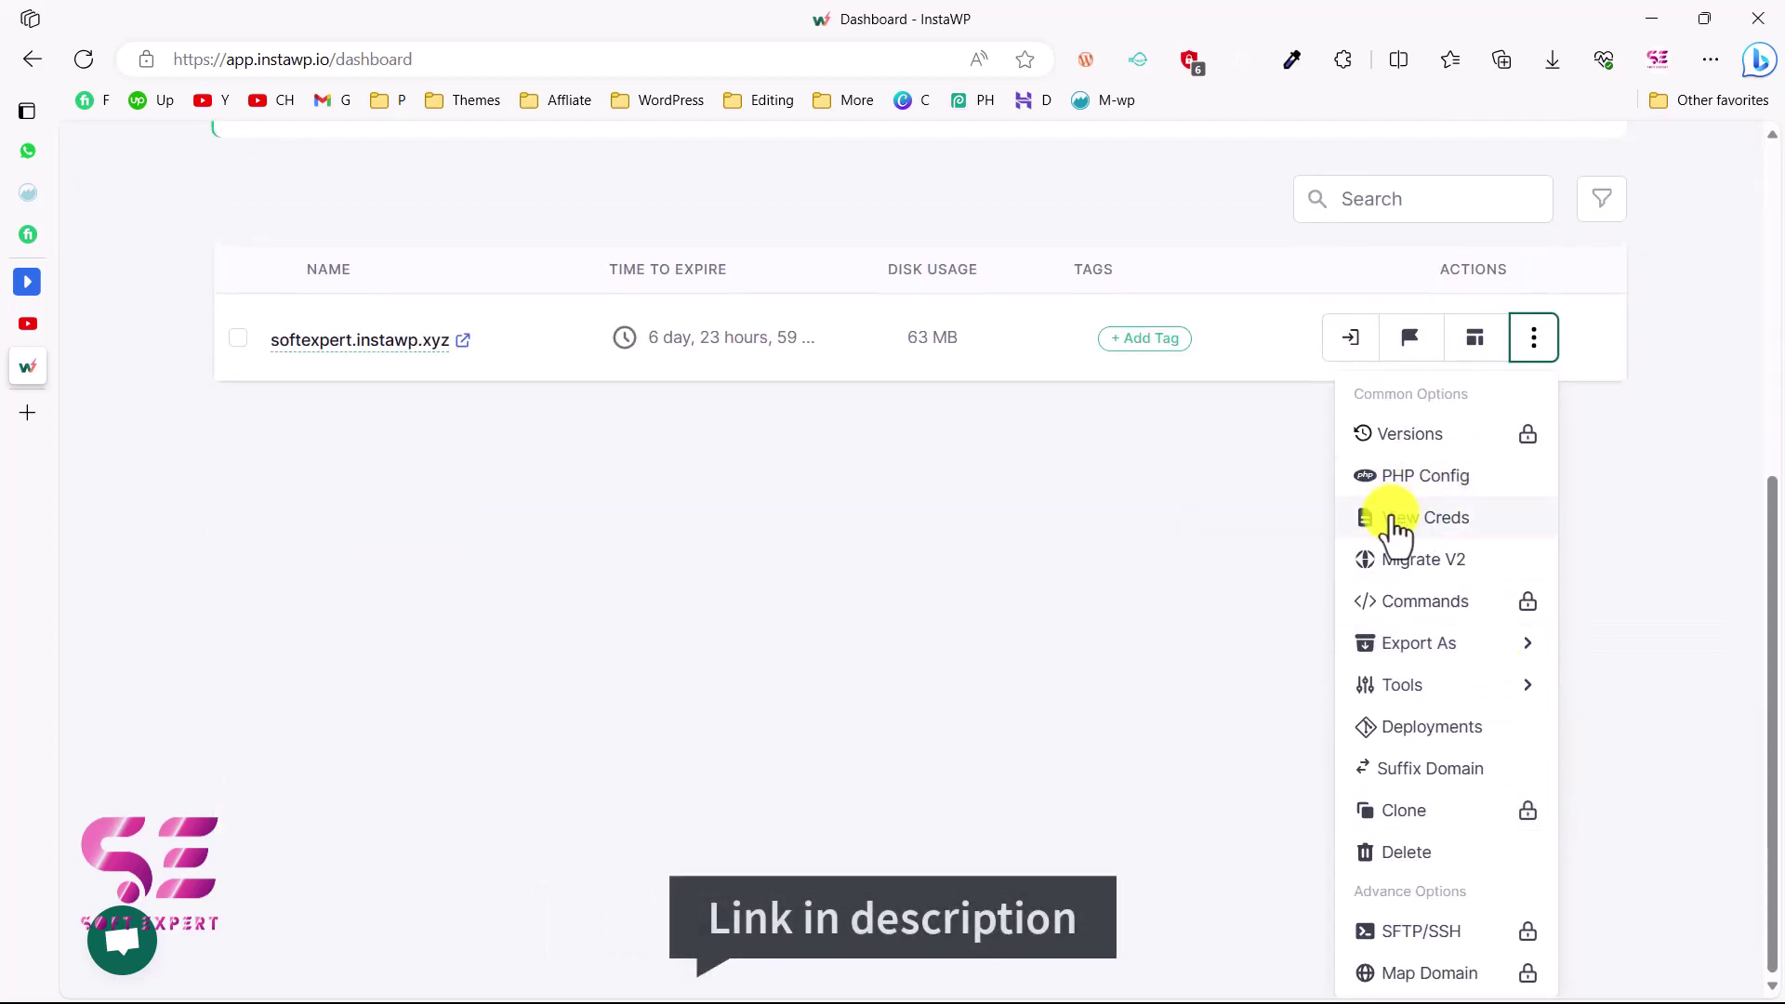
{"action": "mouse_move", "coordinate": [1364, 662]}
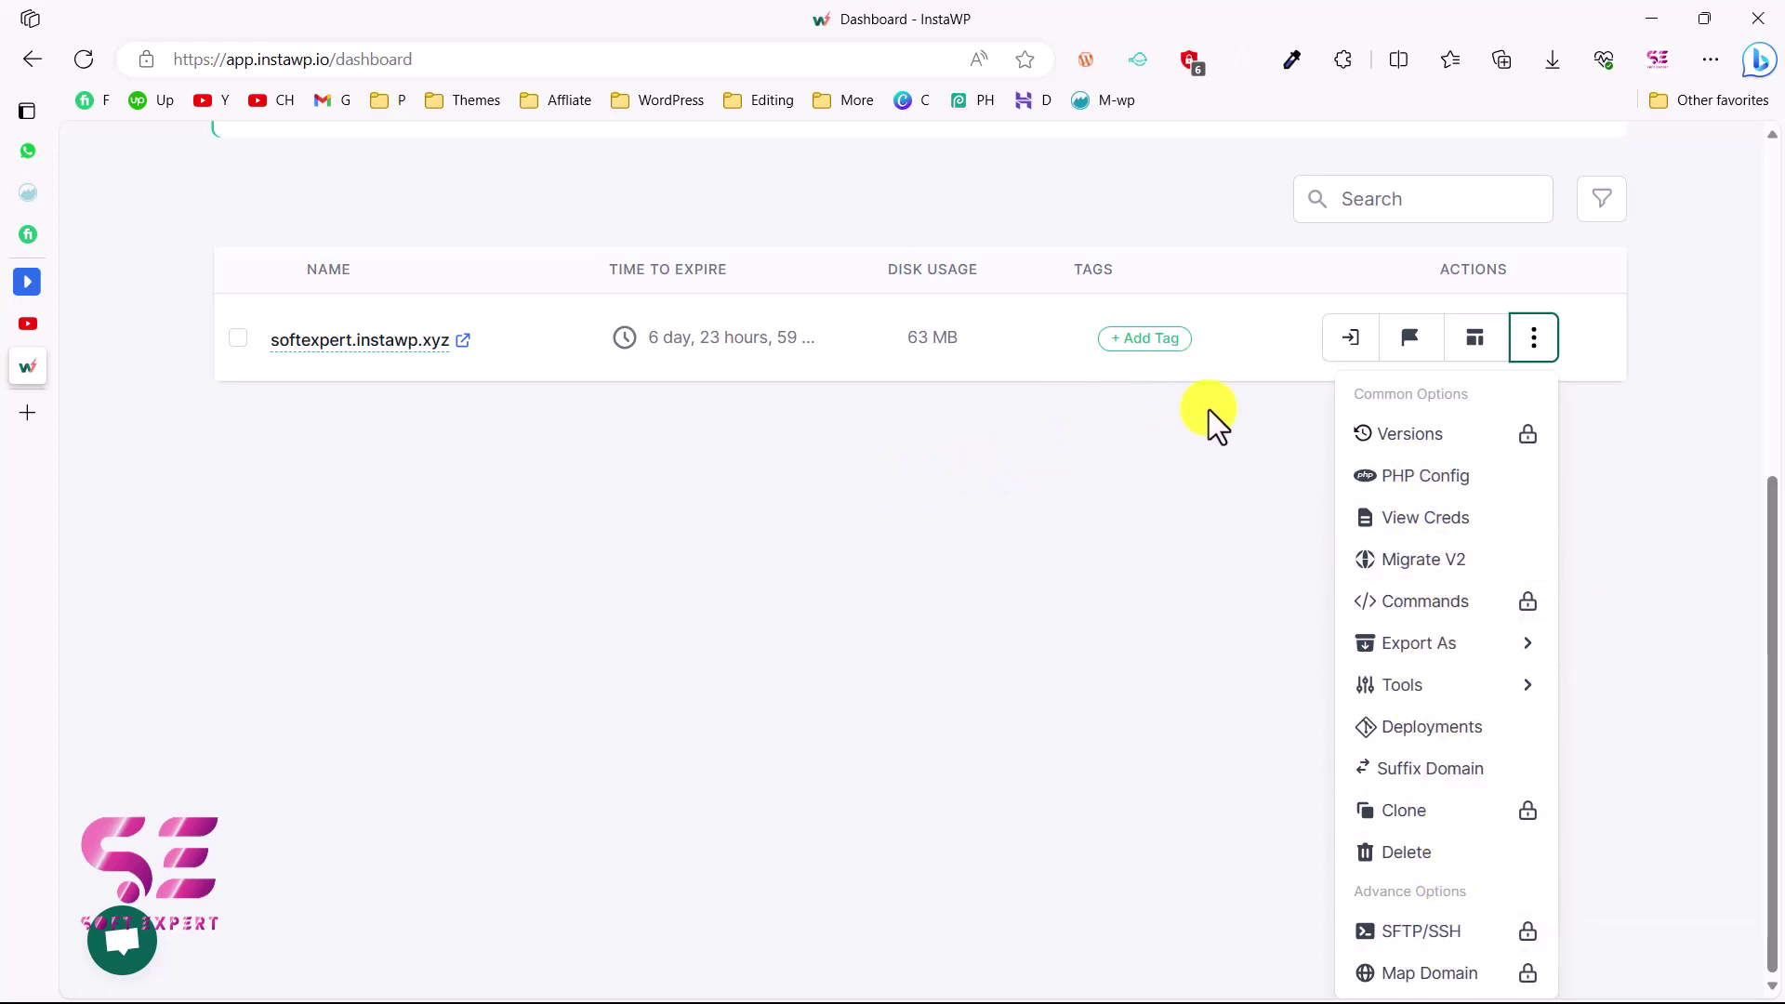
{"action": "scroll", "coordinate": [1298, 367], "scroll_direction": "up", "scroll_amount": 5}
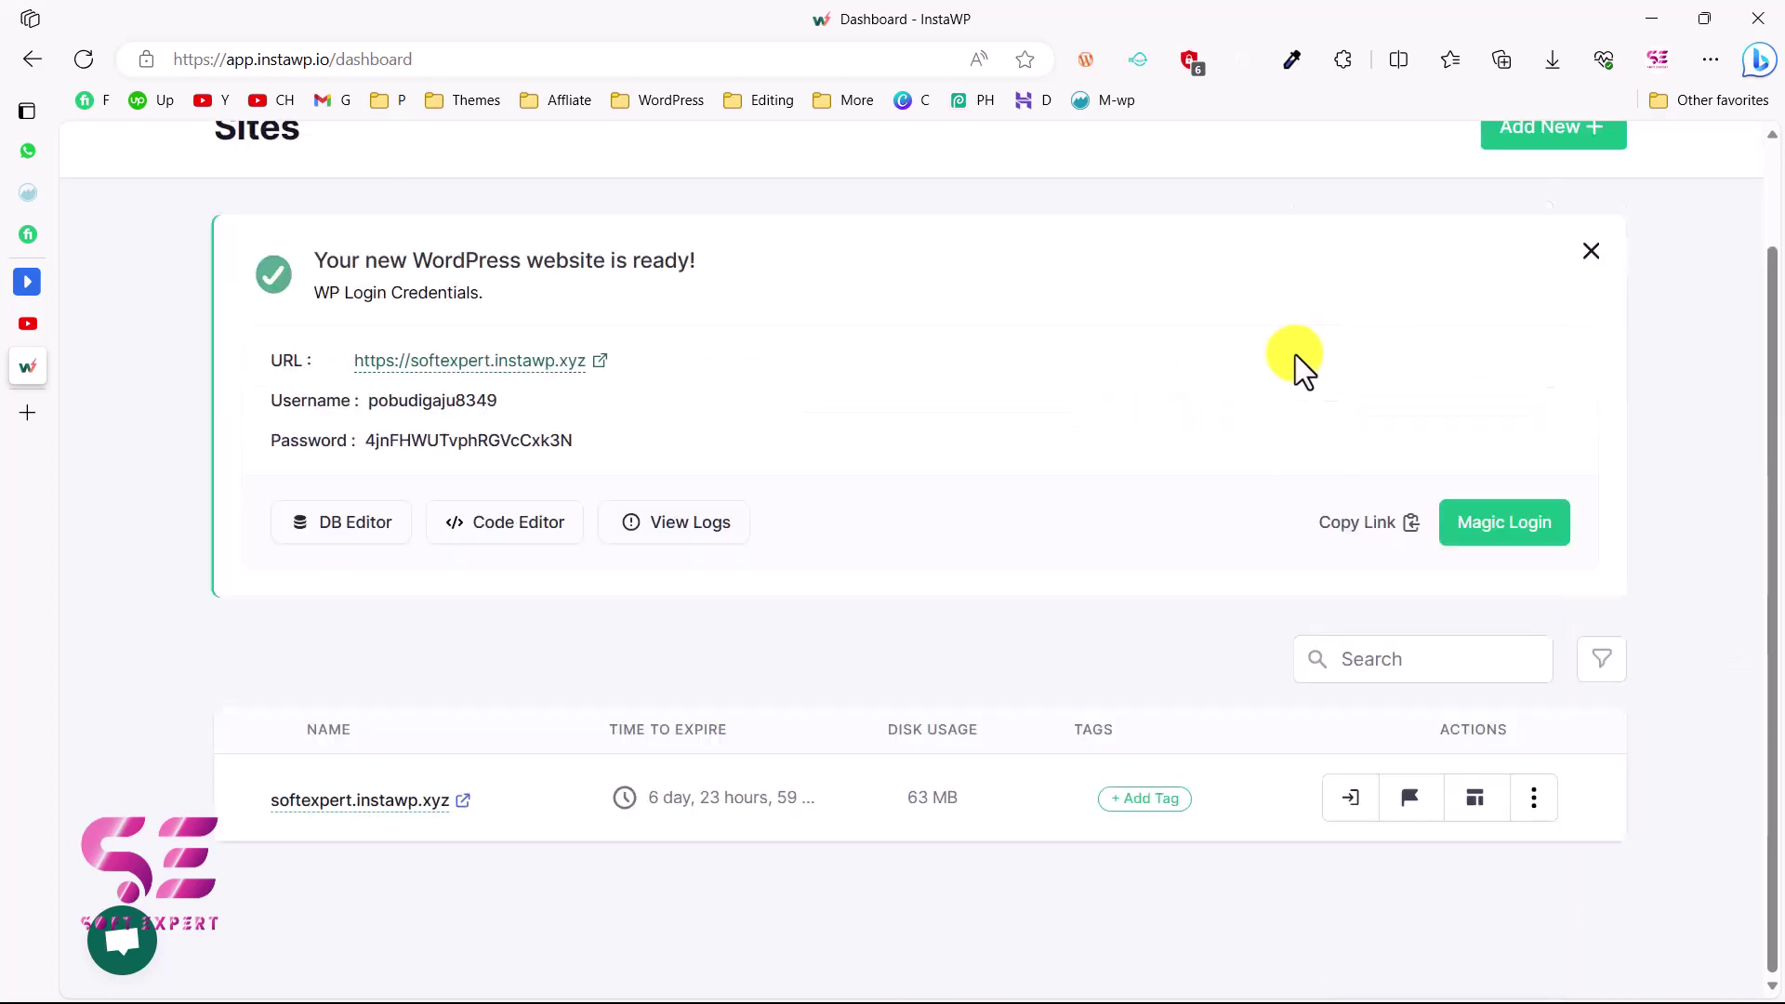
Log in to the new site's WordPress admin and open the catalogue for adding a theme.
{"action": "left_click", "coordinate": [1350, 799]}
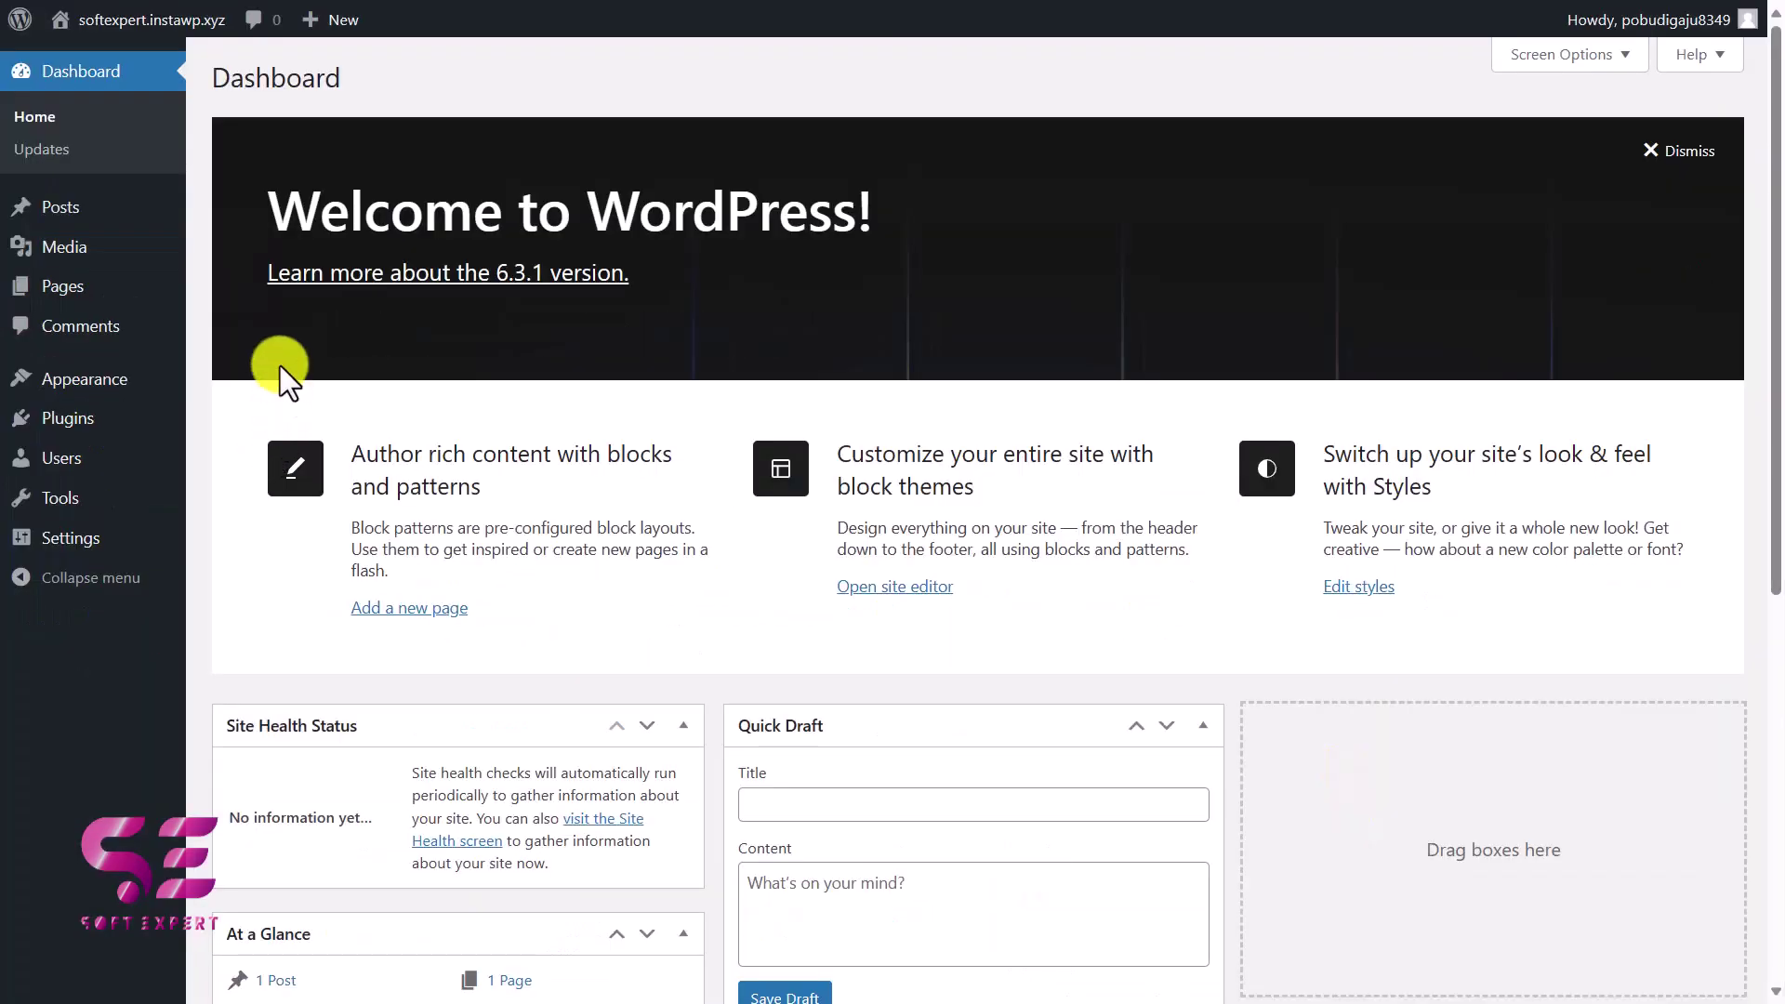
{"action": "mouse_move", "coordinate": [87, 385]}
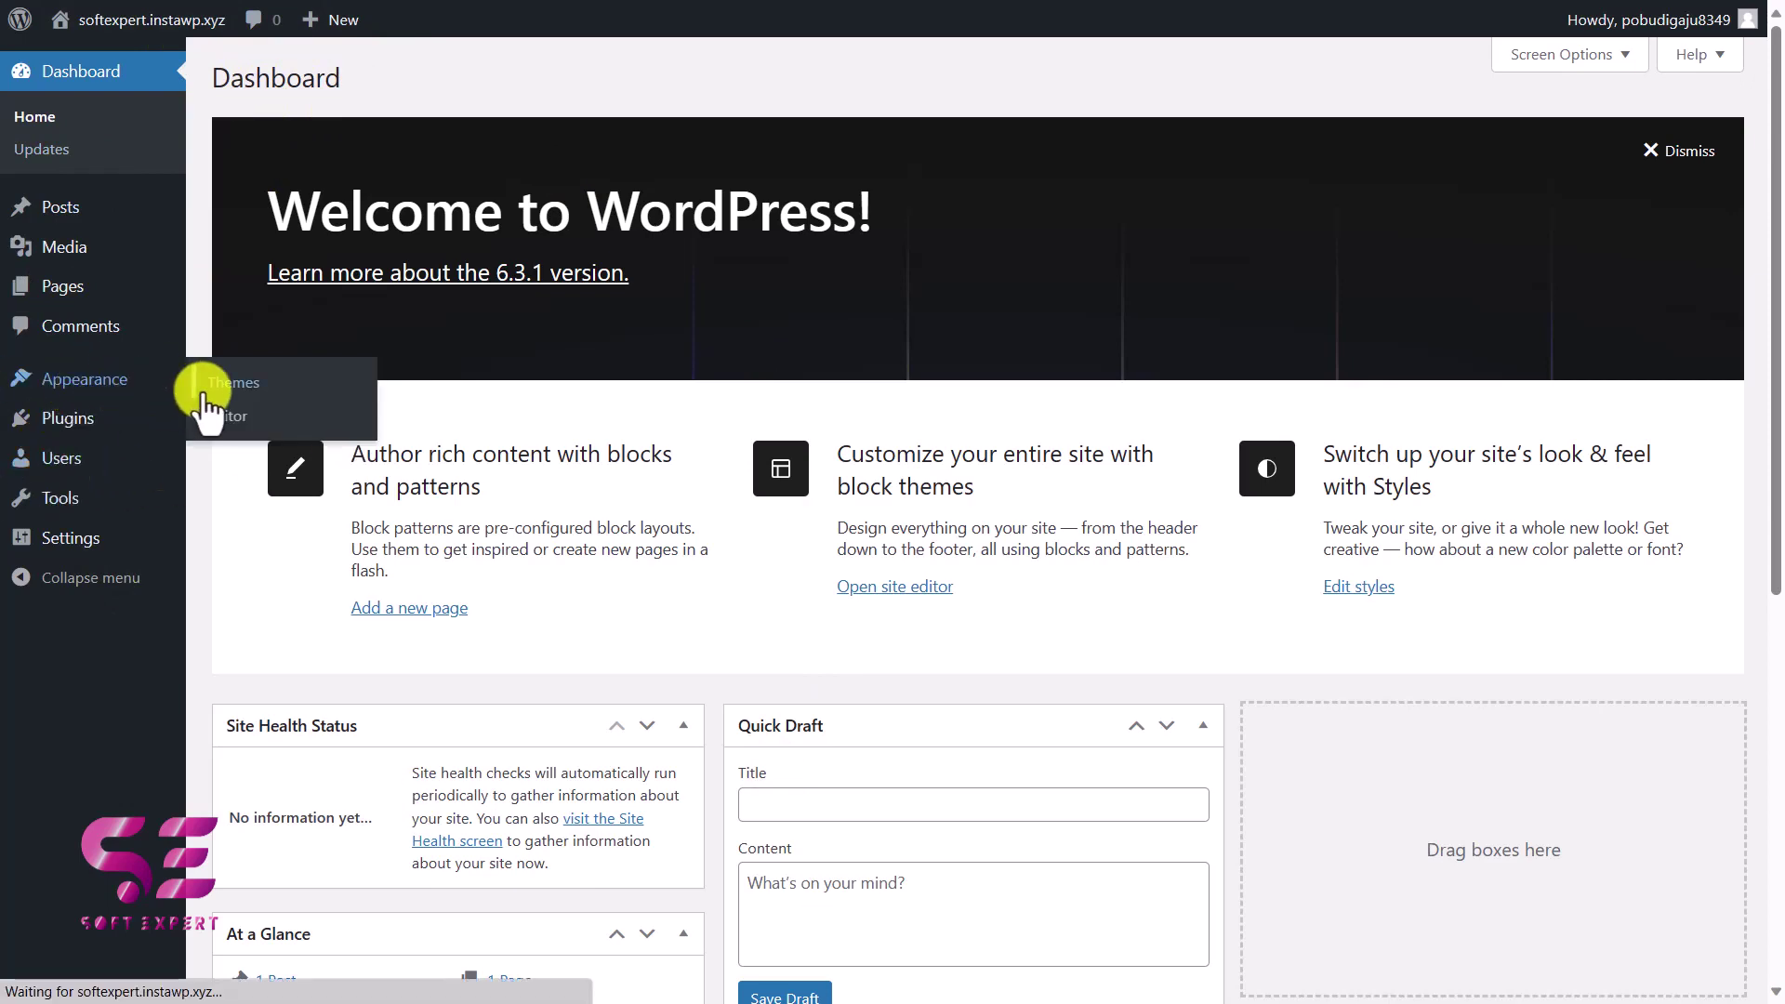
{"action": "left_click", "coordinate": [203, 390]}
{"action": "left_click", "coordinate": [420, 80]}
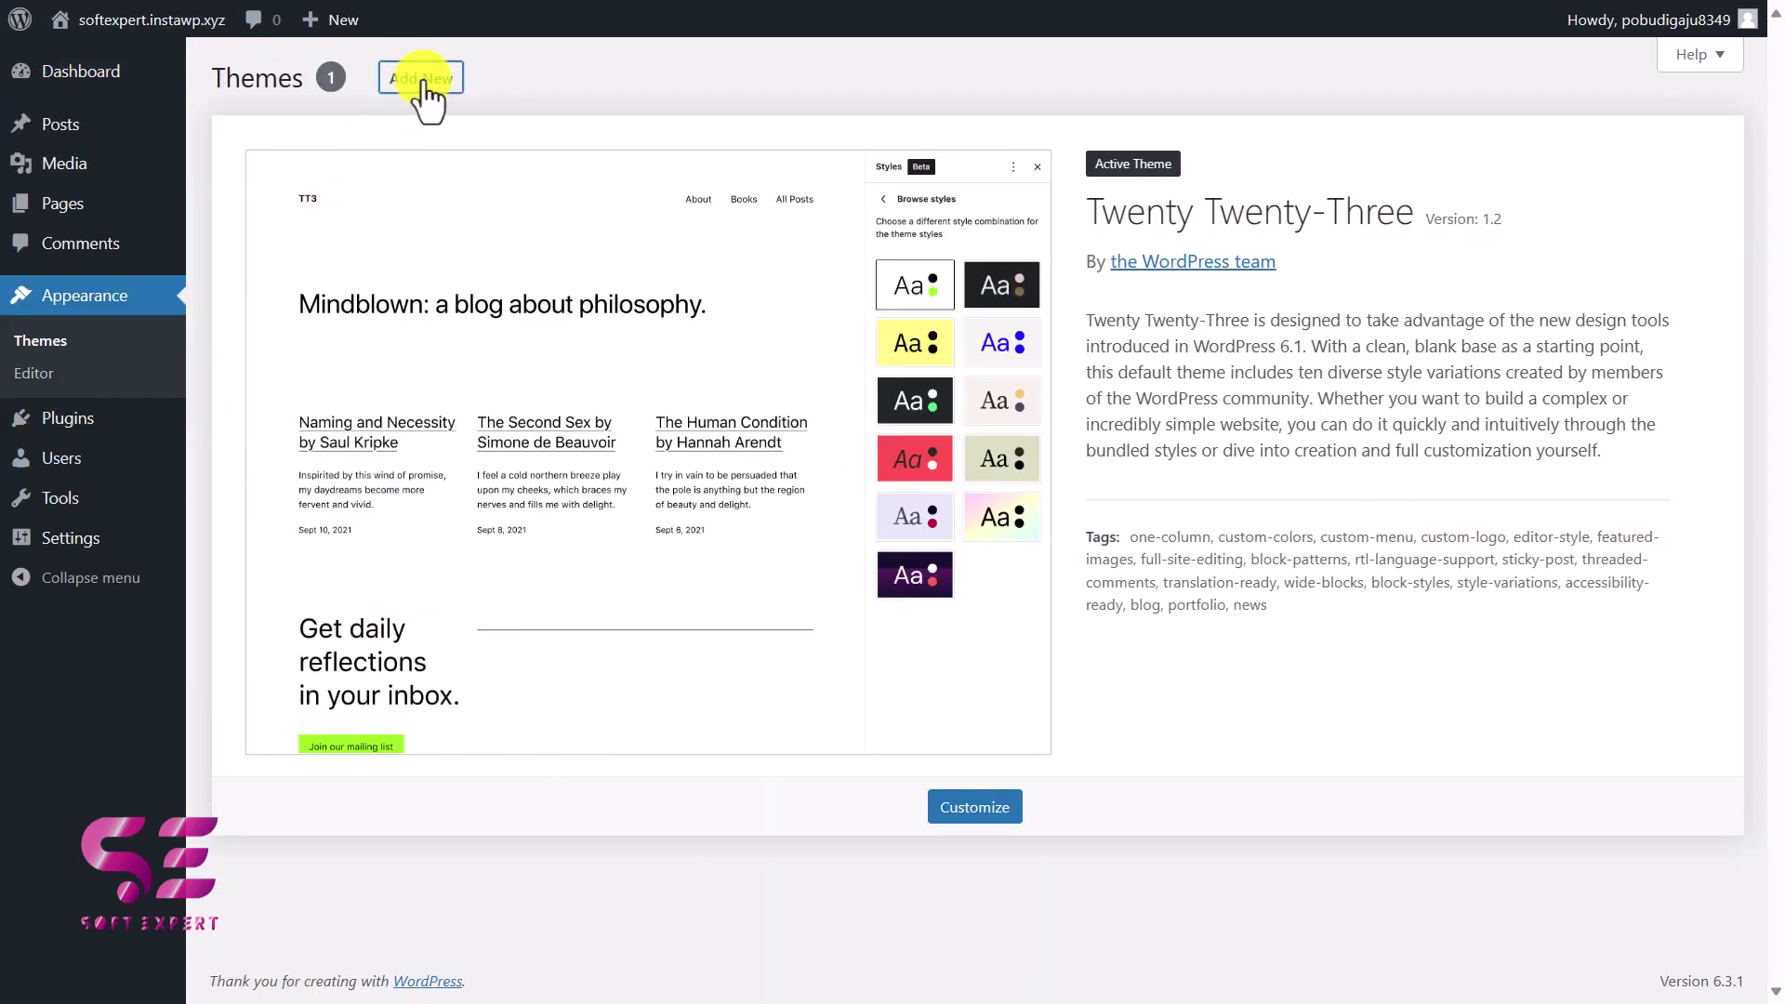
Install and activate the Blocksy theme together with its recommended Blocksy Companion plugin.
{"action": "scroll", "coordinate": [1404, 558], "scroll_direction": "down", "scroll_amount": 7}
{"action": "scroll", "coordinate": [1414, 569], "scroll_direction": "down", "scroll_amount": 6}
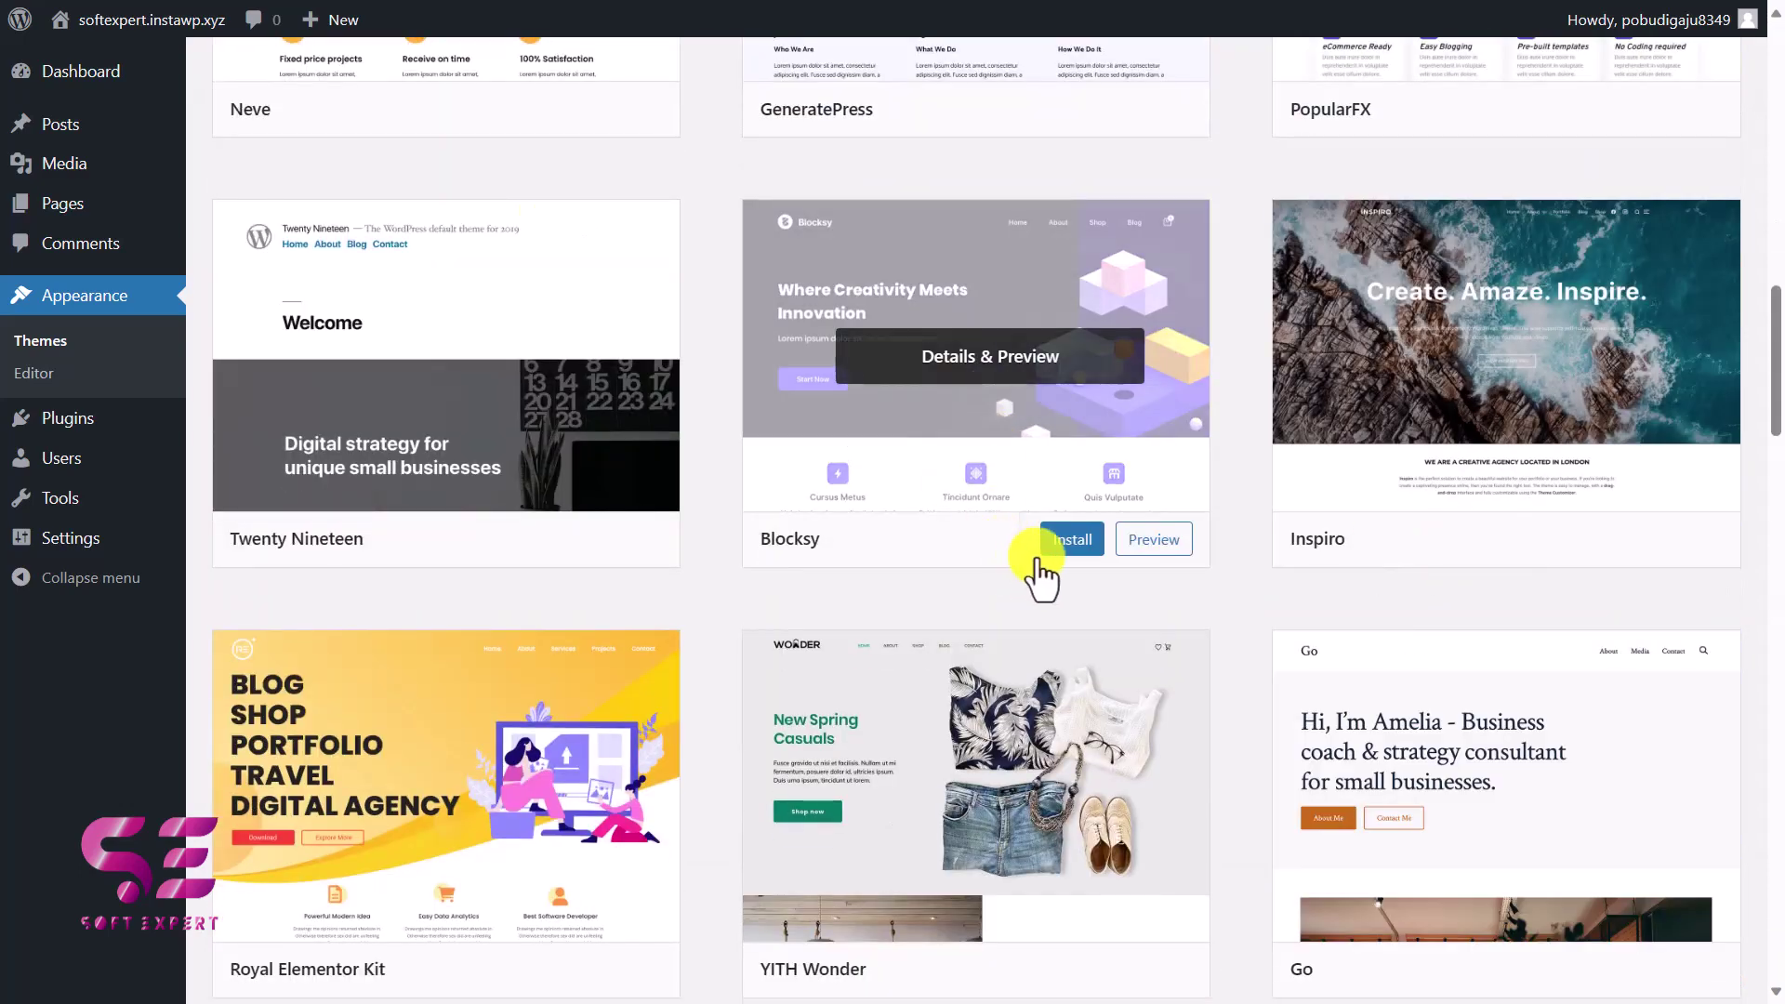
{"action": "left_click", "coordinate": [1071, 537]}
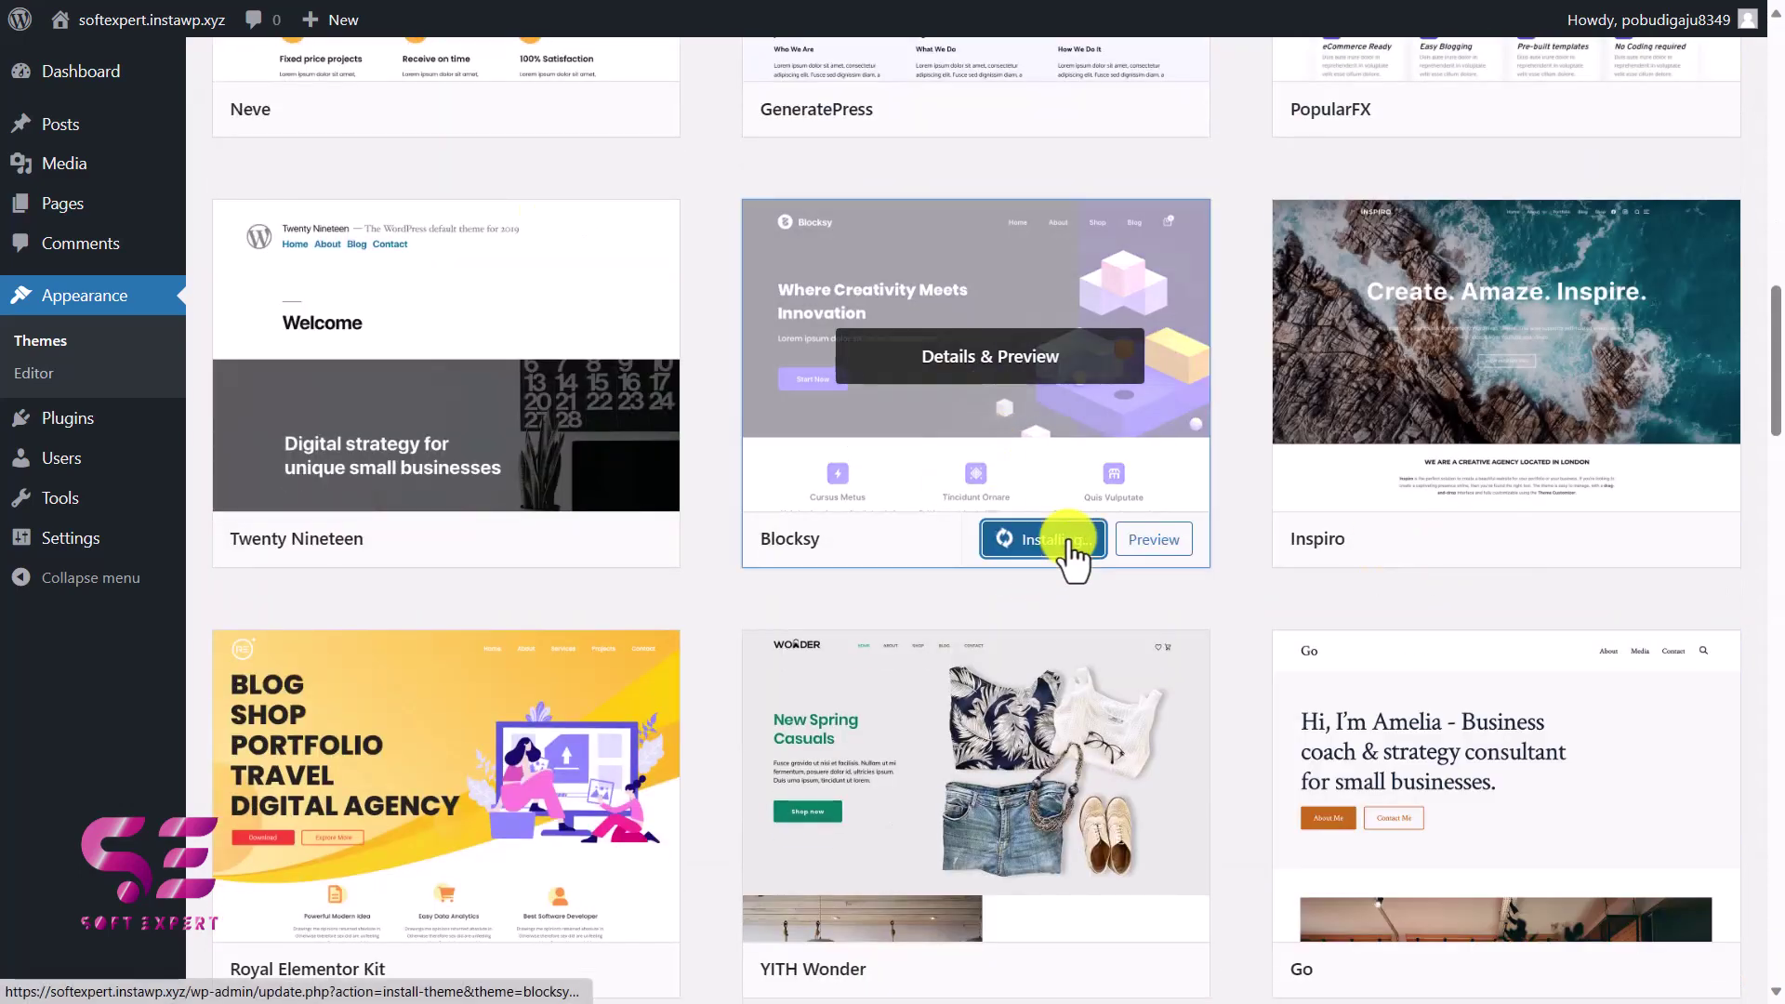
{"action": "left_click", "coordinate": [1034, 541]}
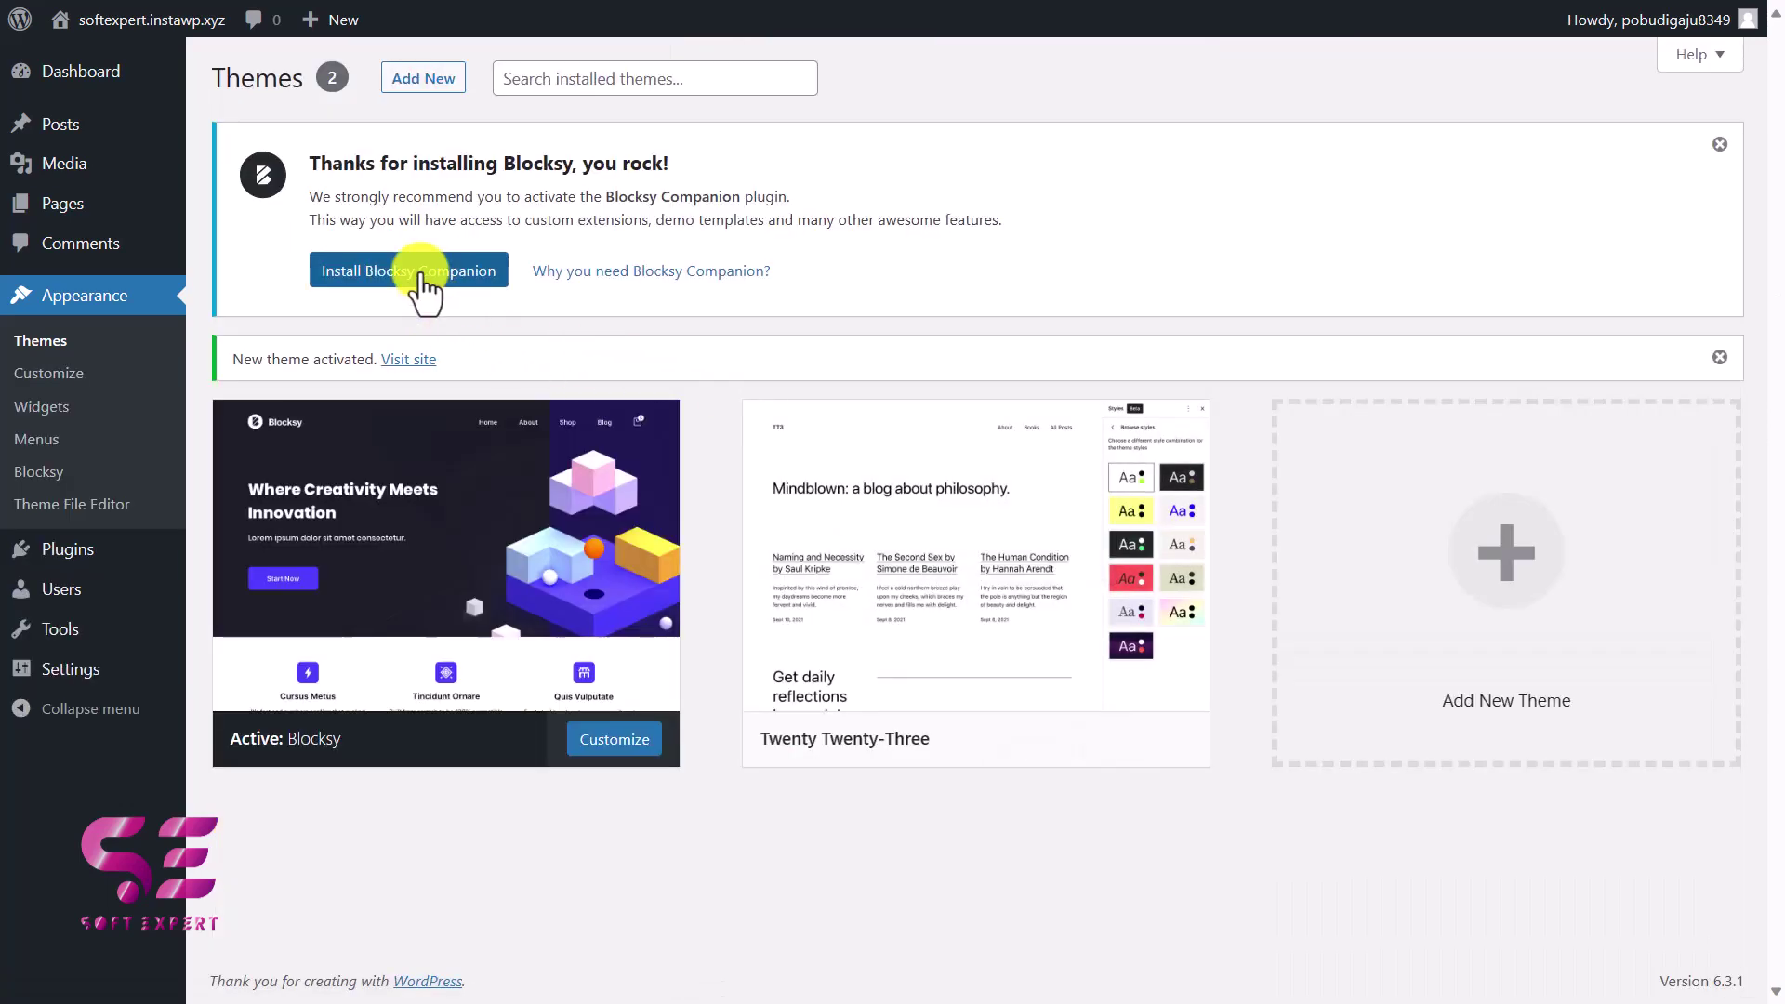
{"action": "left_click", "coordinate": [422, 275]}
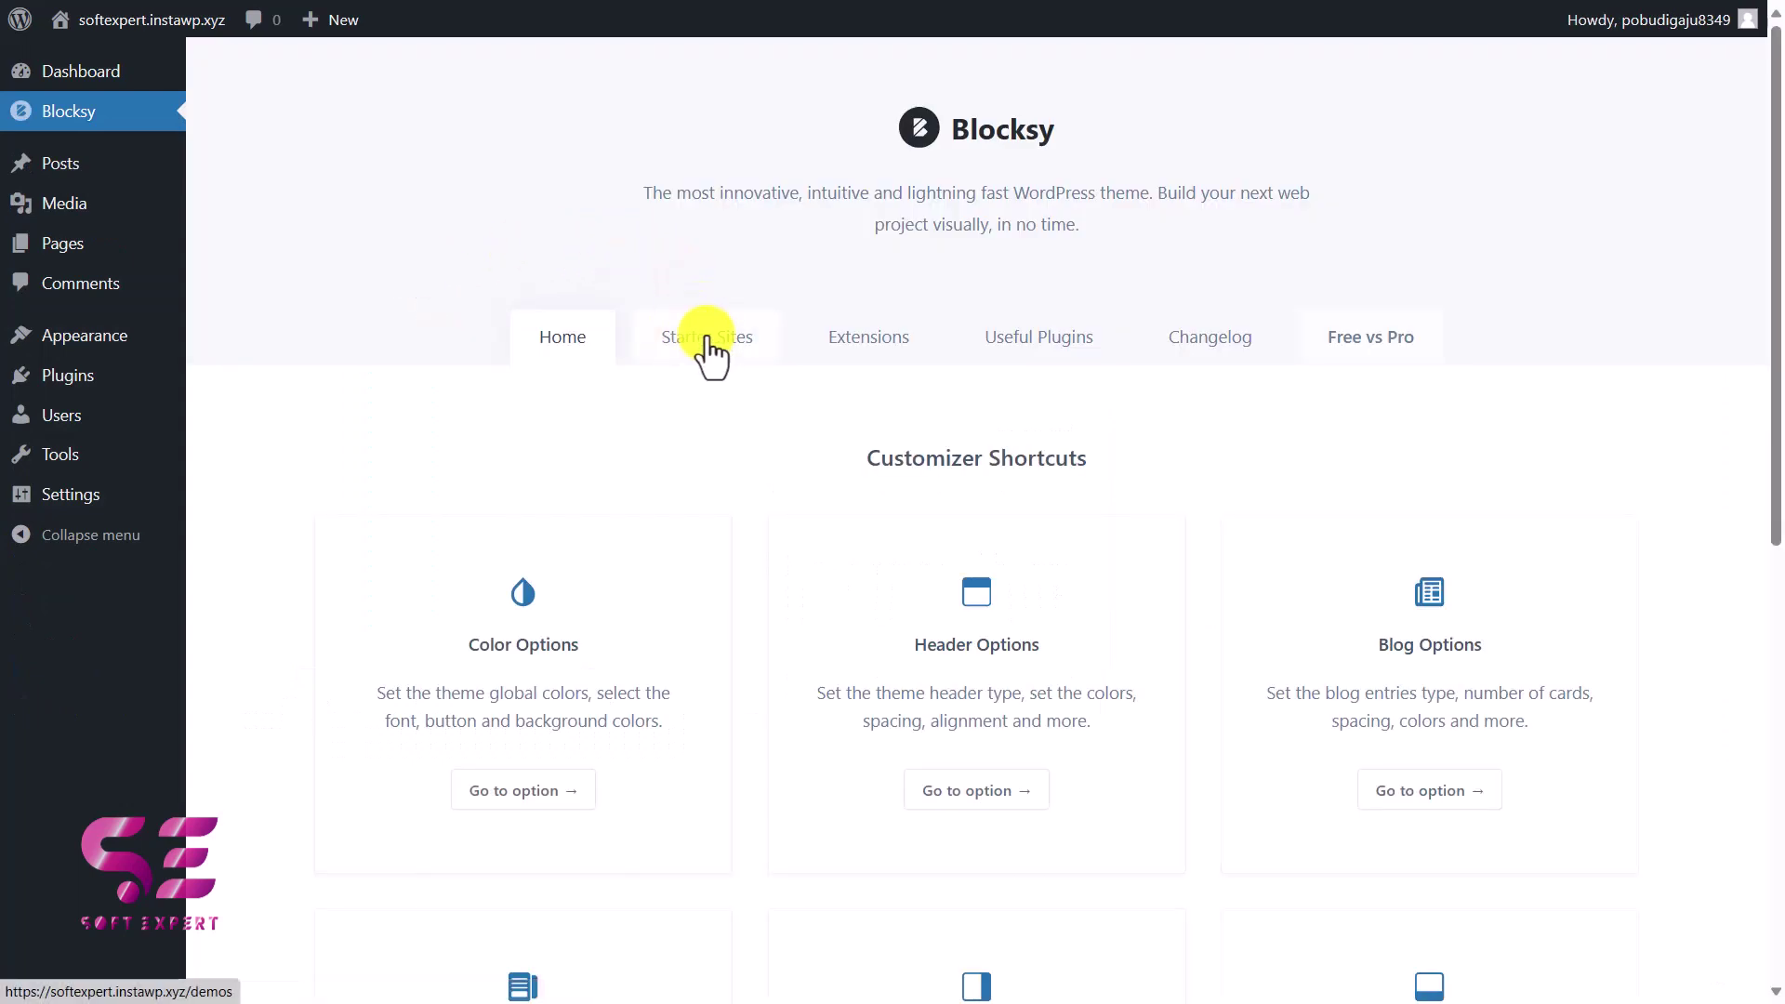
Browse Blocksy's starter sites and start importing the Restaurant one.
{"action": "left_click", "coordinate": [710, 350]}
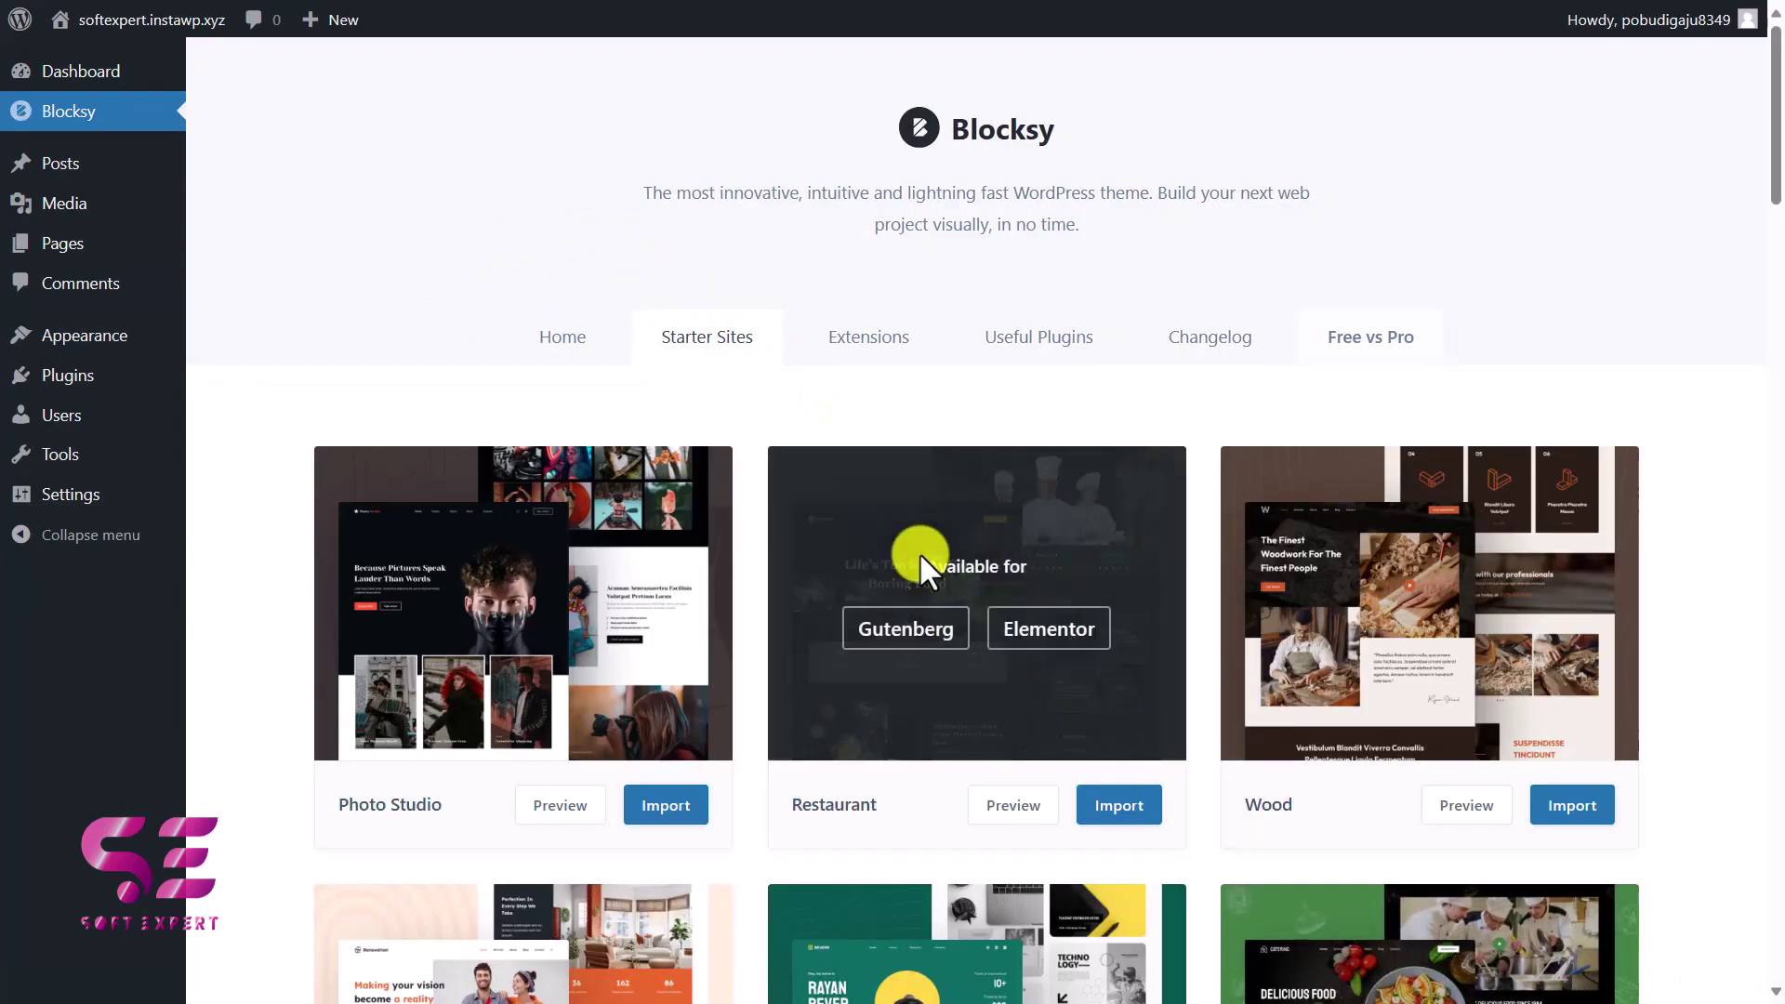
{"action": "scroll", "coordinate": [918, 552], "scroll_direction": "down", "scroll_amount": 3}
{"action": "scroll", "coordinate": [1281, 582], "scroll_direction": "down", "scroll_amount": 3}
{"action": "scroll", "coordinate": [1281, 583], "scroll_direction": "up", "scroll_amount": 4}
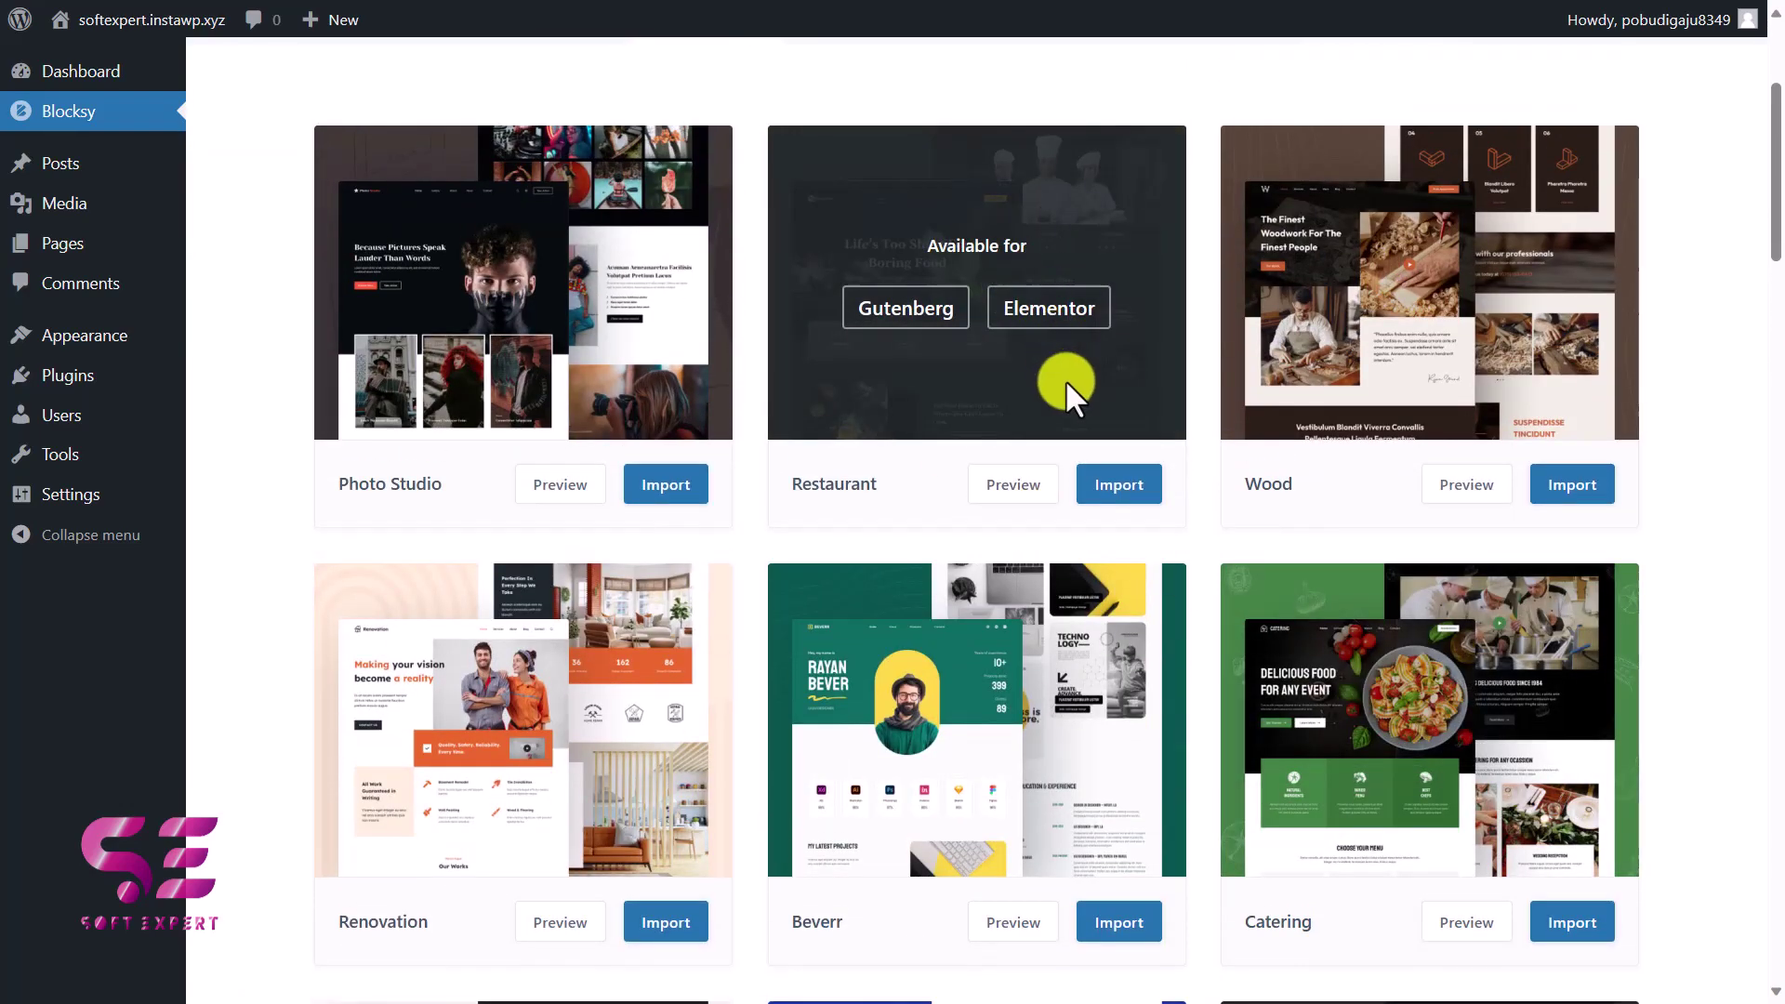
{"action": "left_click", "coordinate": [1115, 498]}
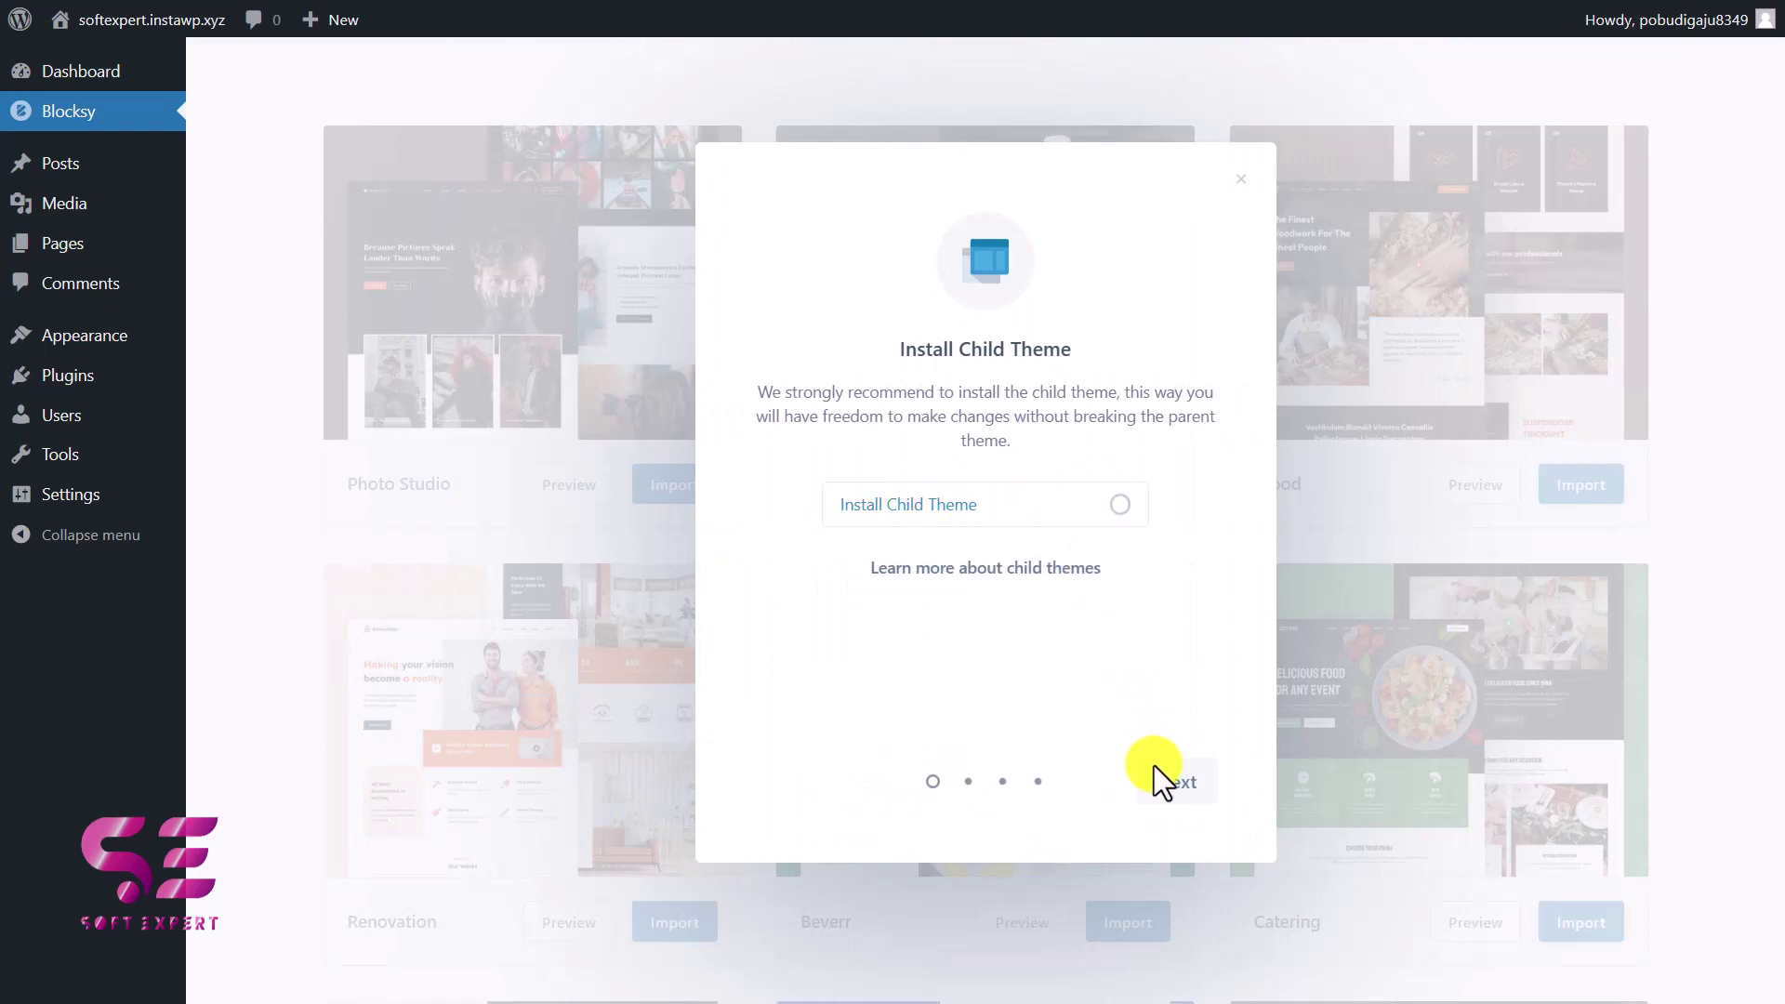
Skip the child theme, choose Elementor as page builder and install the Restaurant starter site with Options, Widgets, Content and Clean Install enabled.
{"action": "left_click", "coordinate": [1165, 790]}
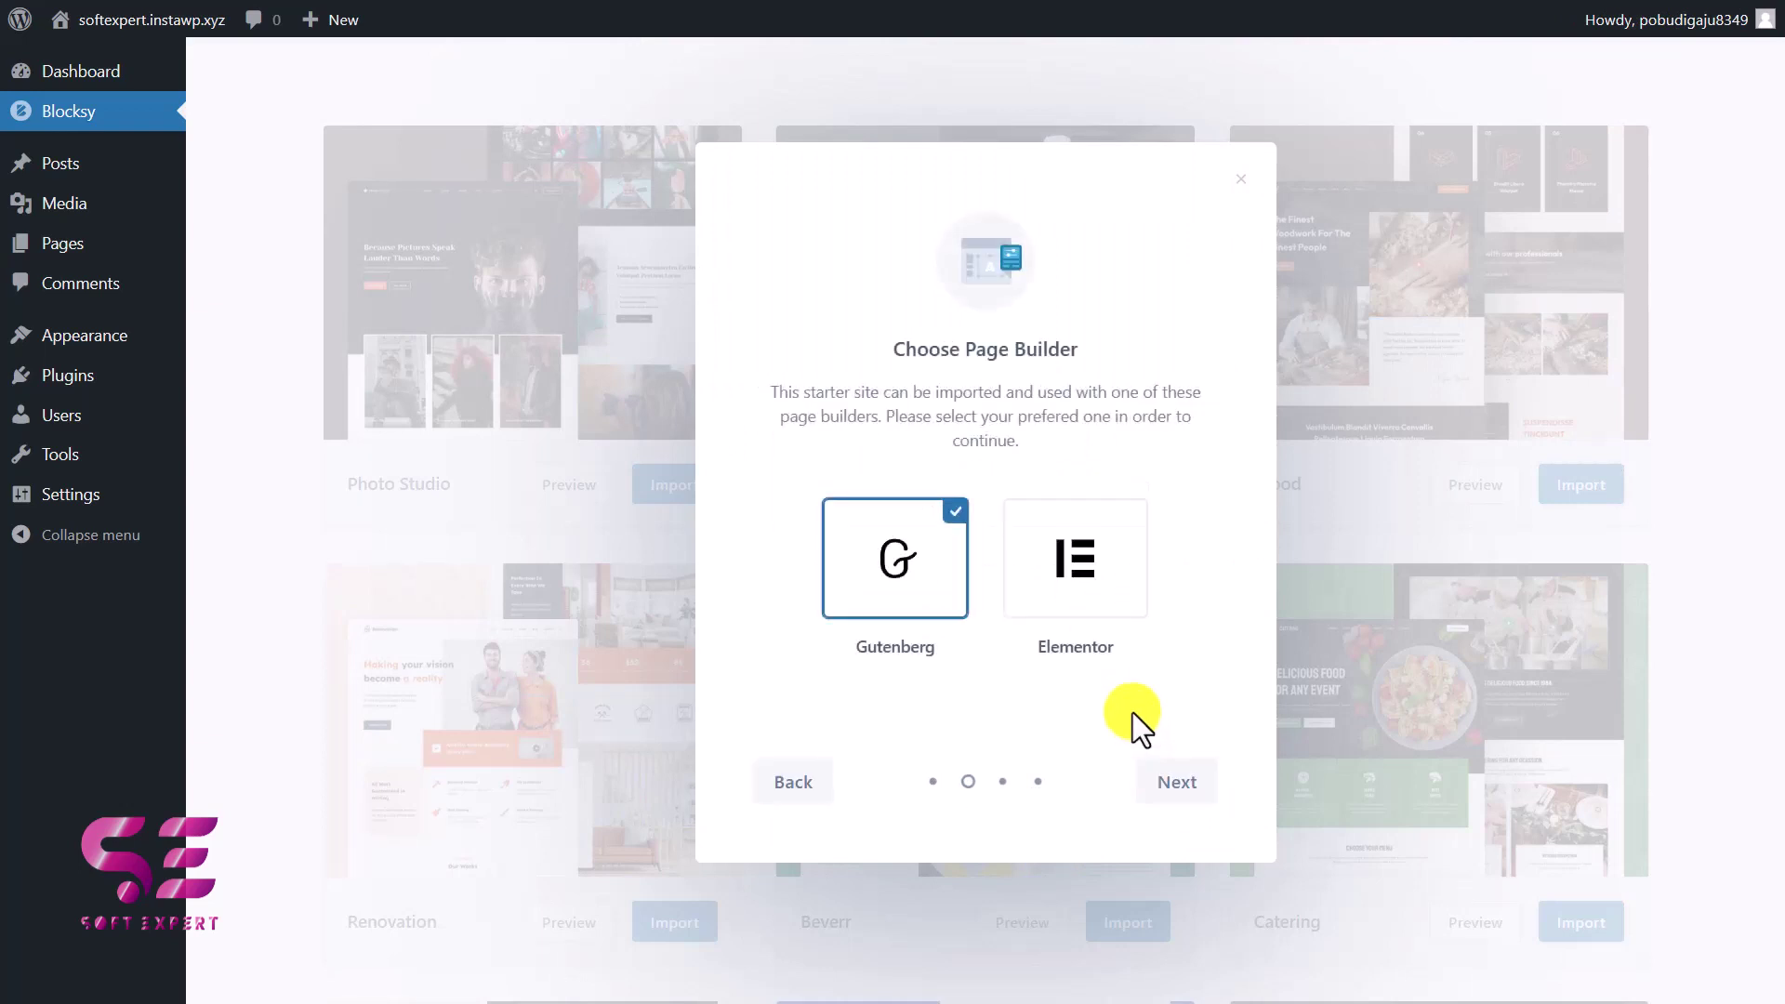
{"action": "left_click", "coordinate": [1076, 560]}
{"action": "left_click", "coordinate": [1175, 785]}
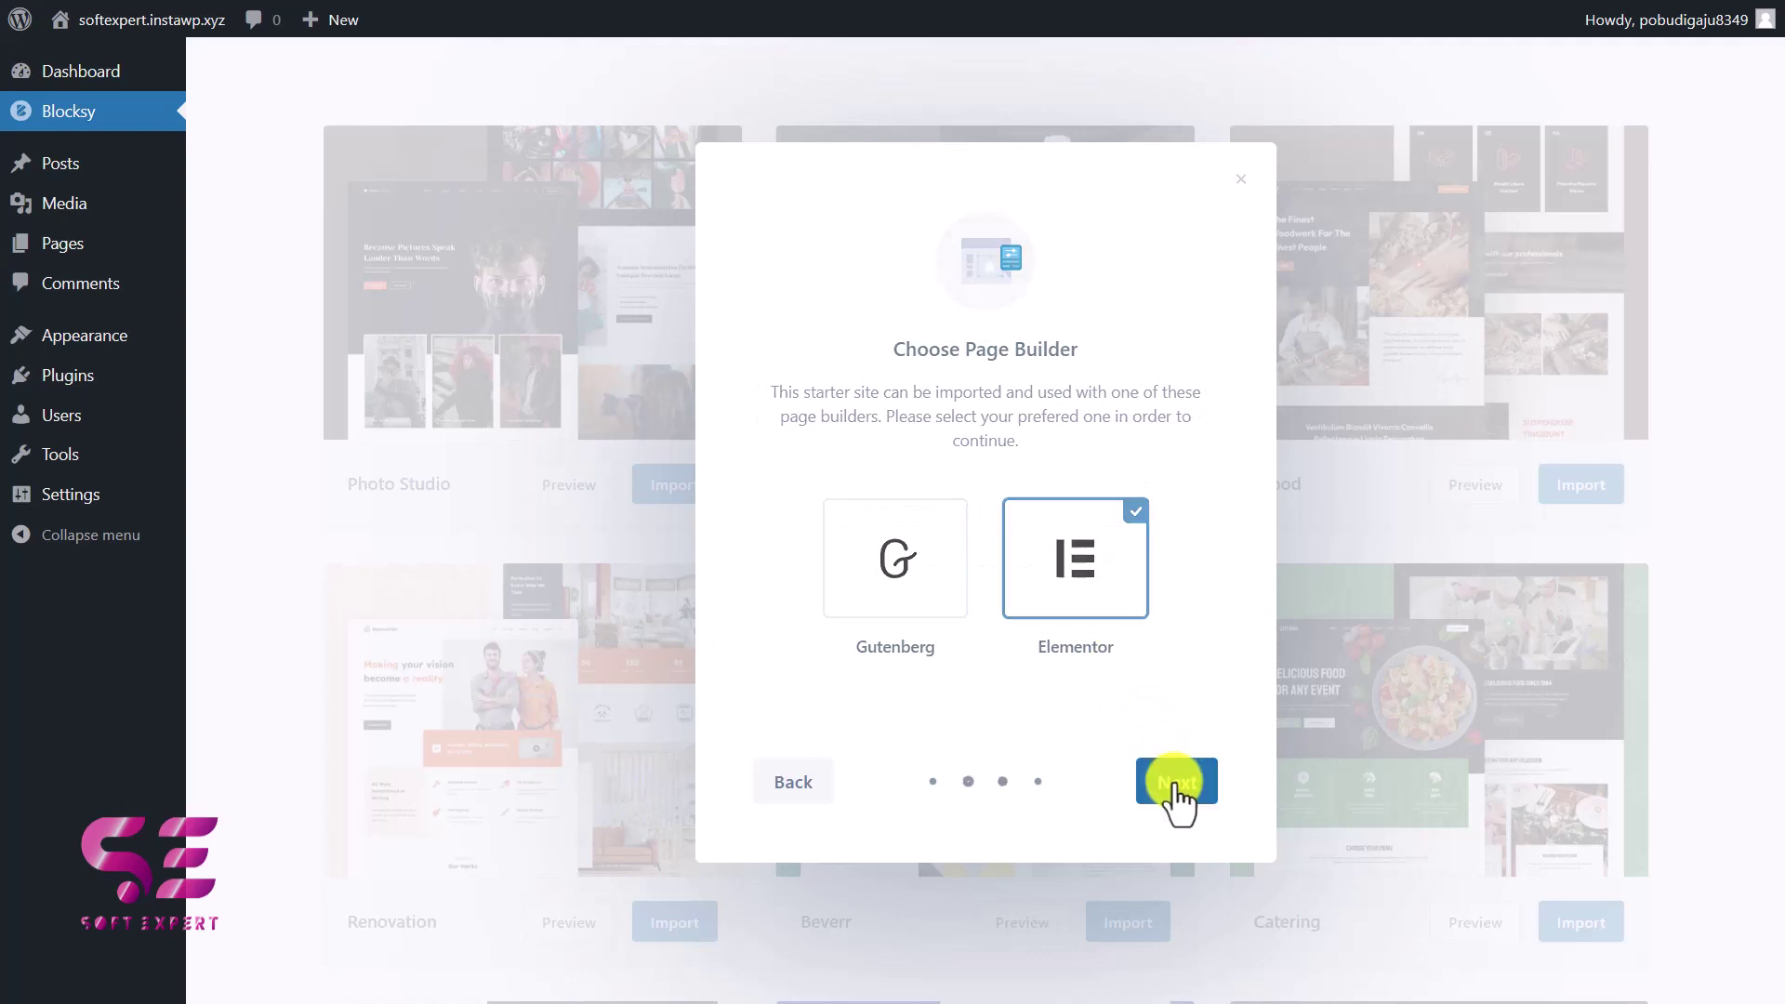
{"action": "left_click", "coordinate": [1174, 785]}
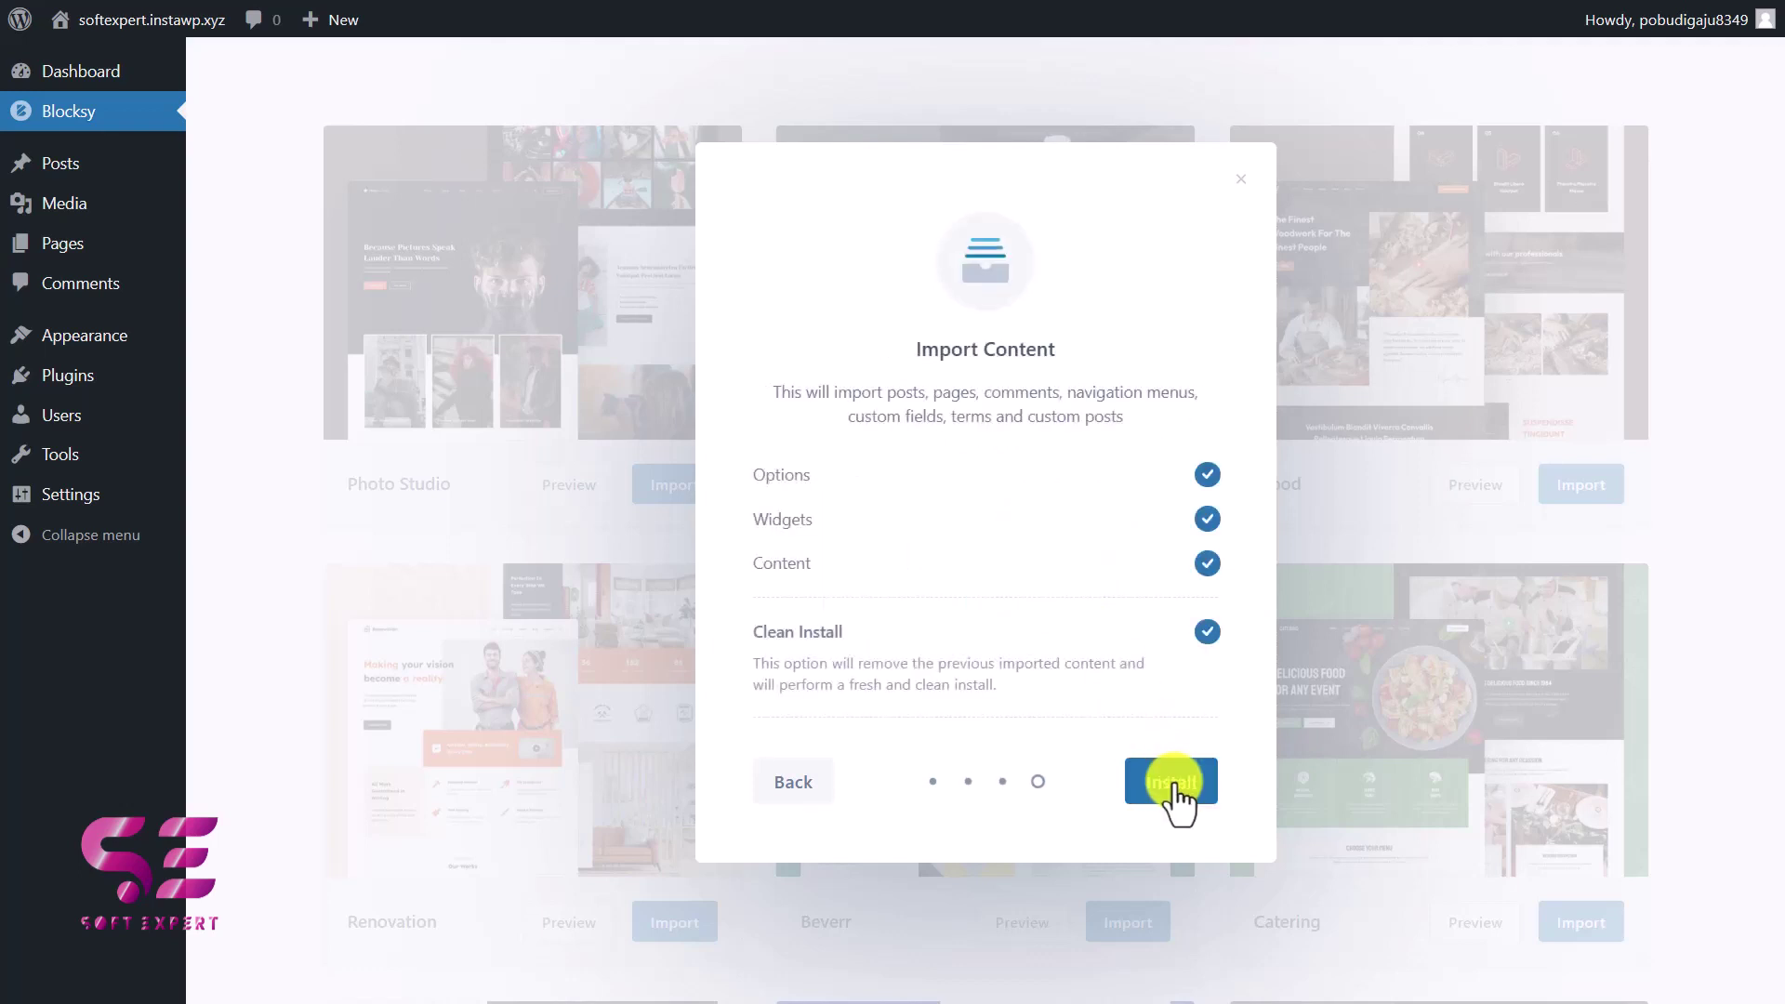
{"action": "left_click", "coordinate": [1173, 785]}
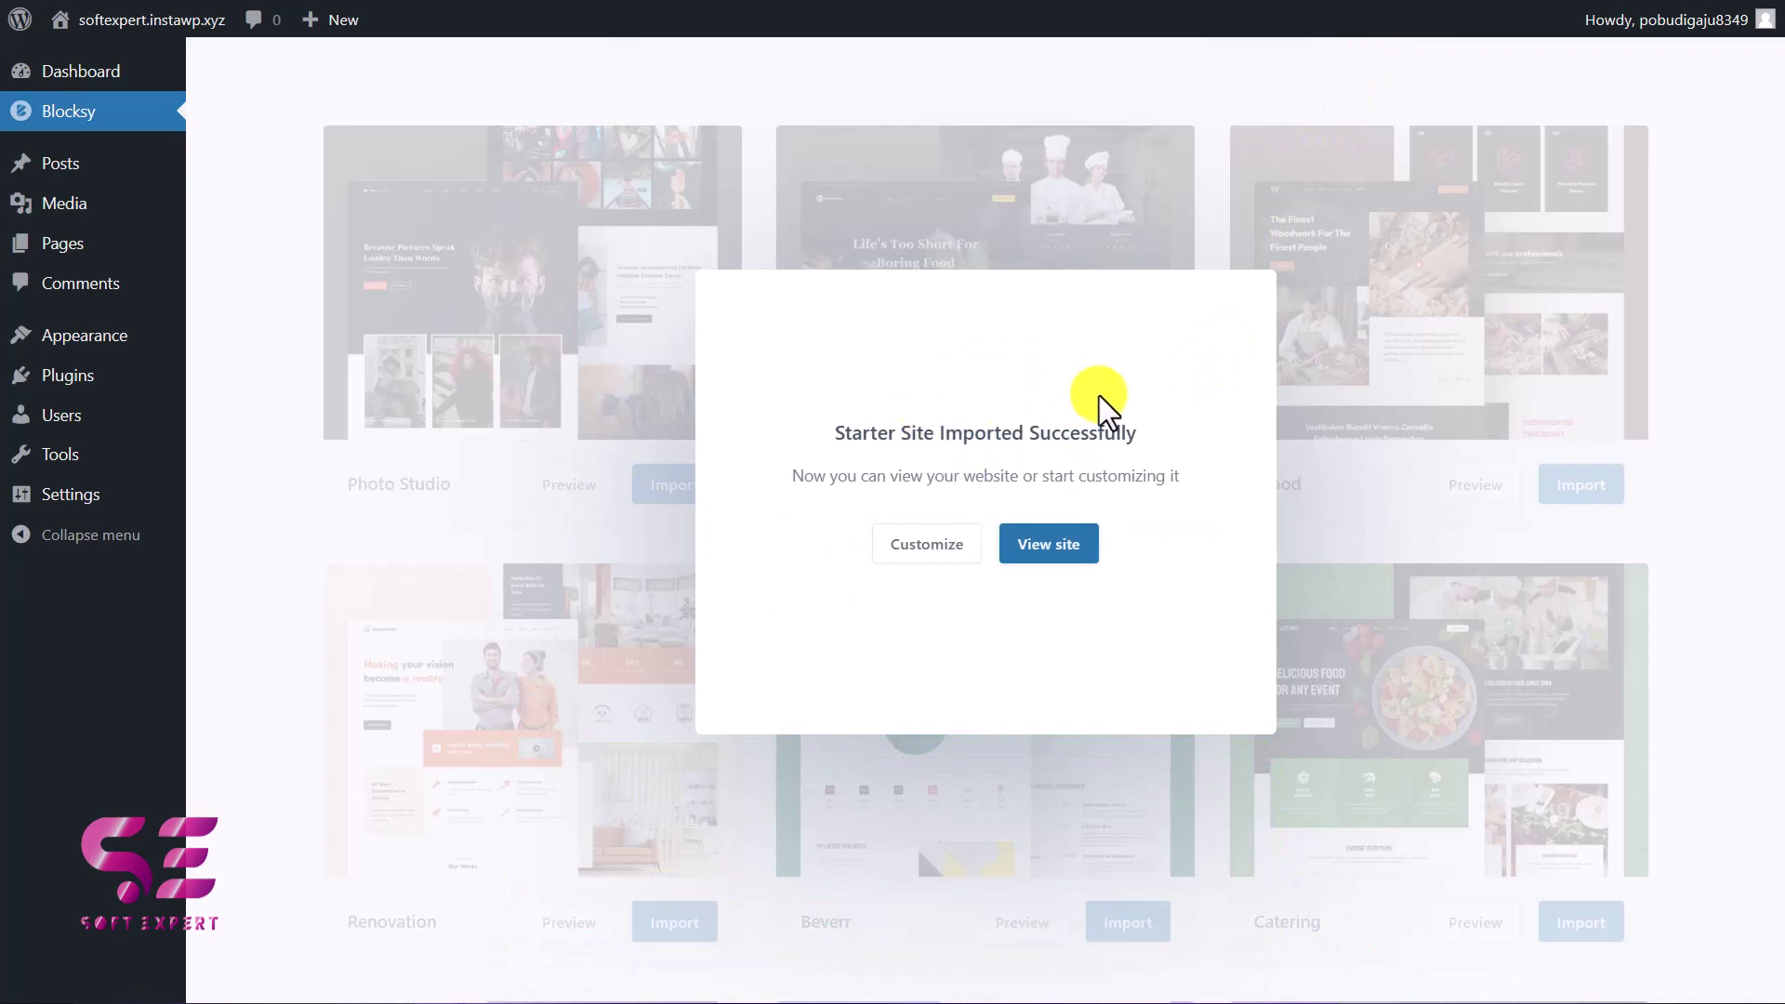
View the imported restaurant website and look through its home page.
{"action": "left_click", "coordinate": [1049, 546]}
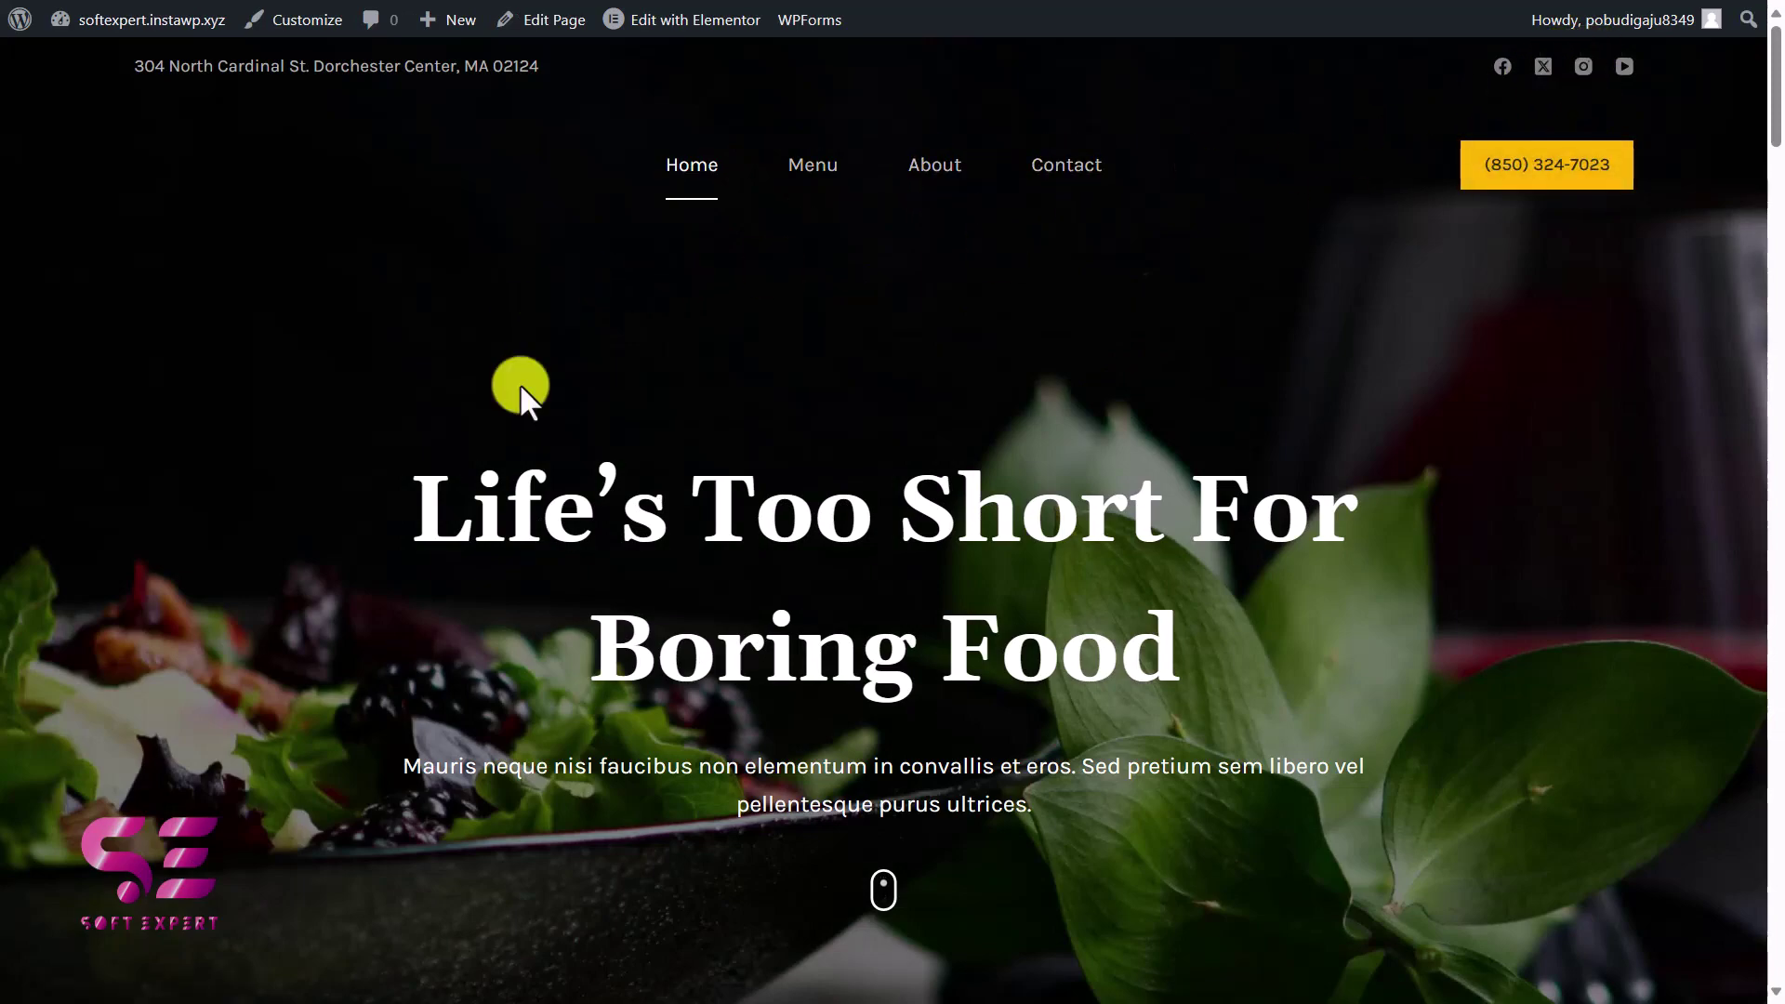
{"action": "scroll", "coordinate": [567, 515], "scroll_direction": "down", "scroll_amount": 15}
{"action": "scroll", "coordinate": [567, 515], "scroll_direction": "down", "scroll_amount": 20}
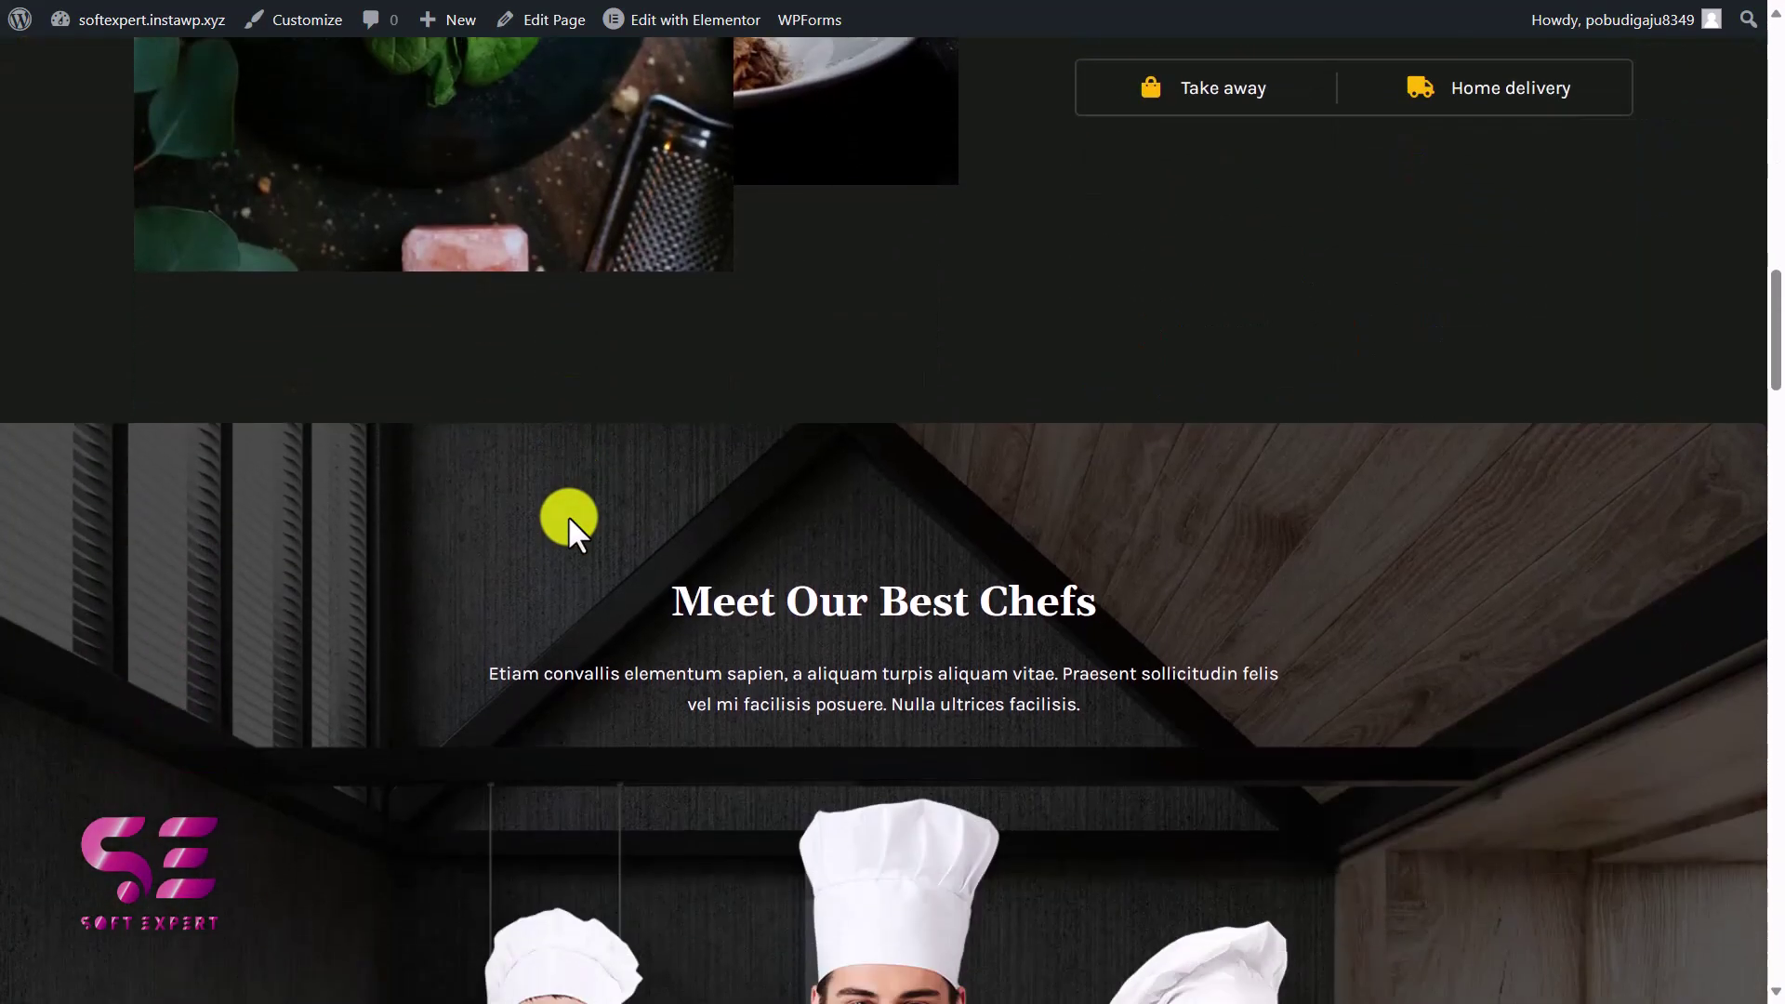
{"action": "scroll", "coordinate": [567, 515], "scroll_direction": "down", "scroll_amount": 10}
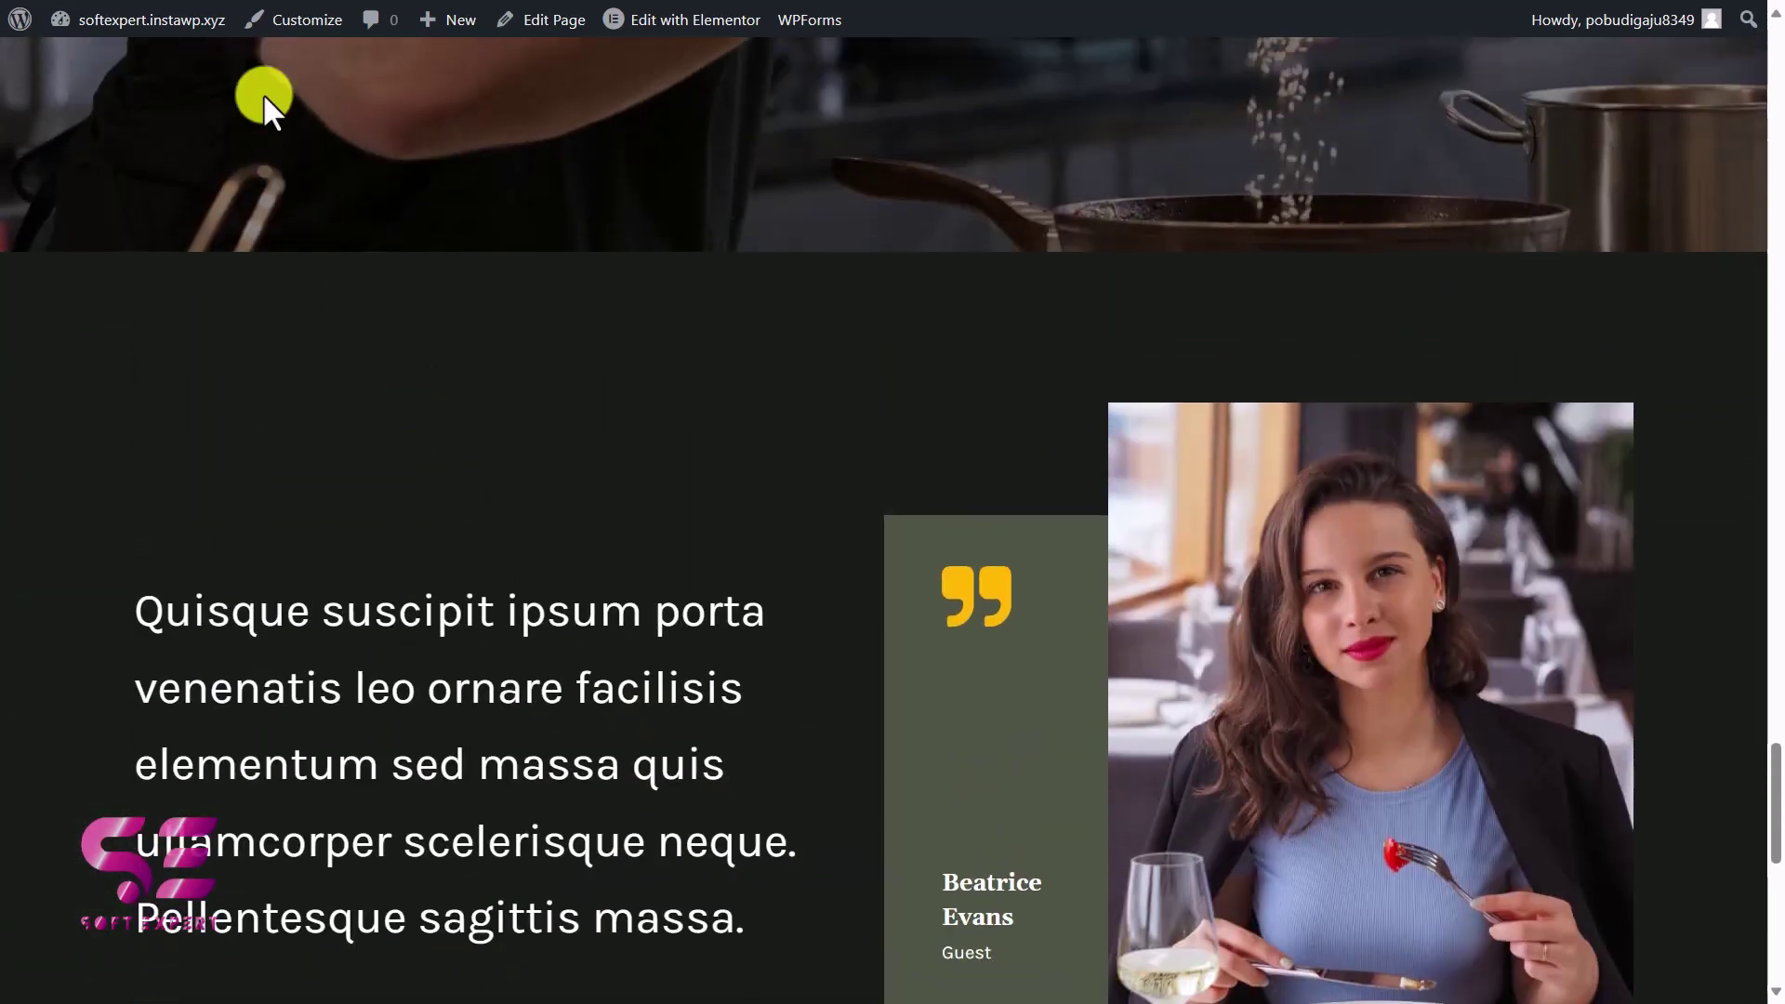
Return to the WordPress dashboard and look over the admin sections for pages and Elementor.
{"action": "mouse_move", "coordinate": [191, 28]}
{"action": "left_click", "coordinate": [186, 61]}
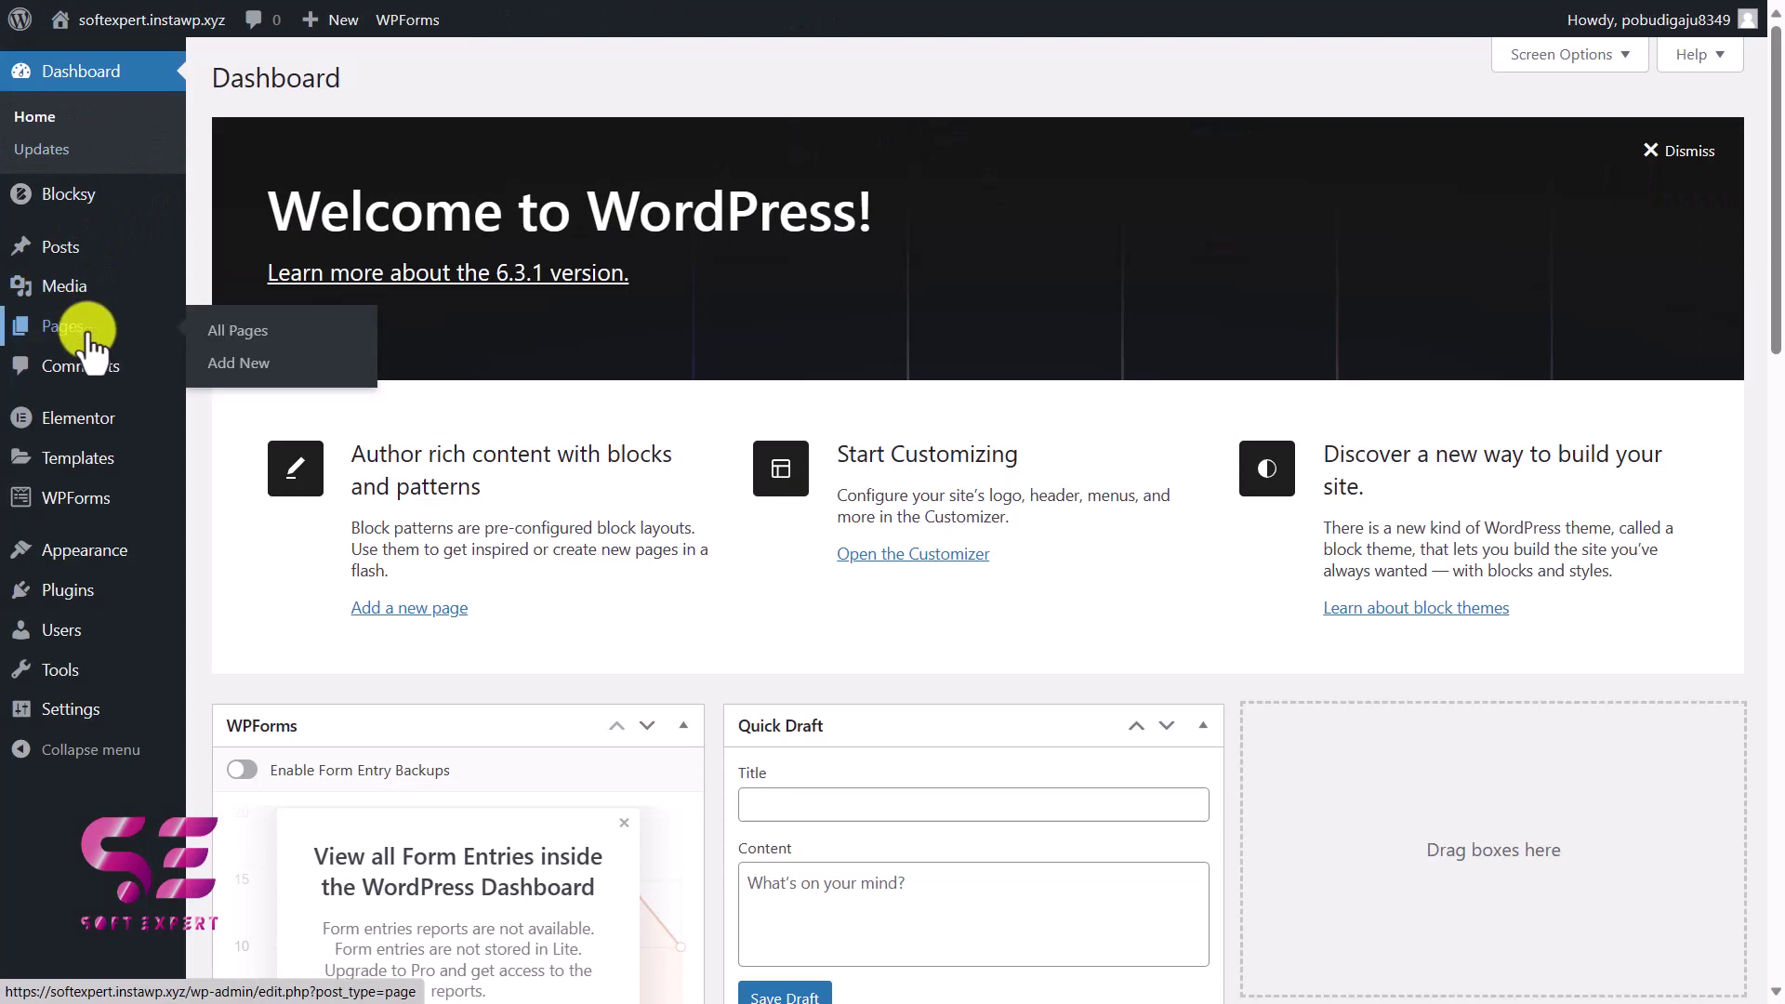
{"action": "mouse_move", "coordinate": [104, 423]}
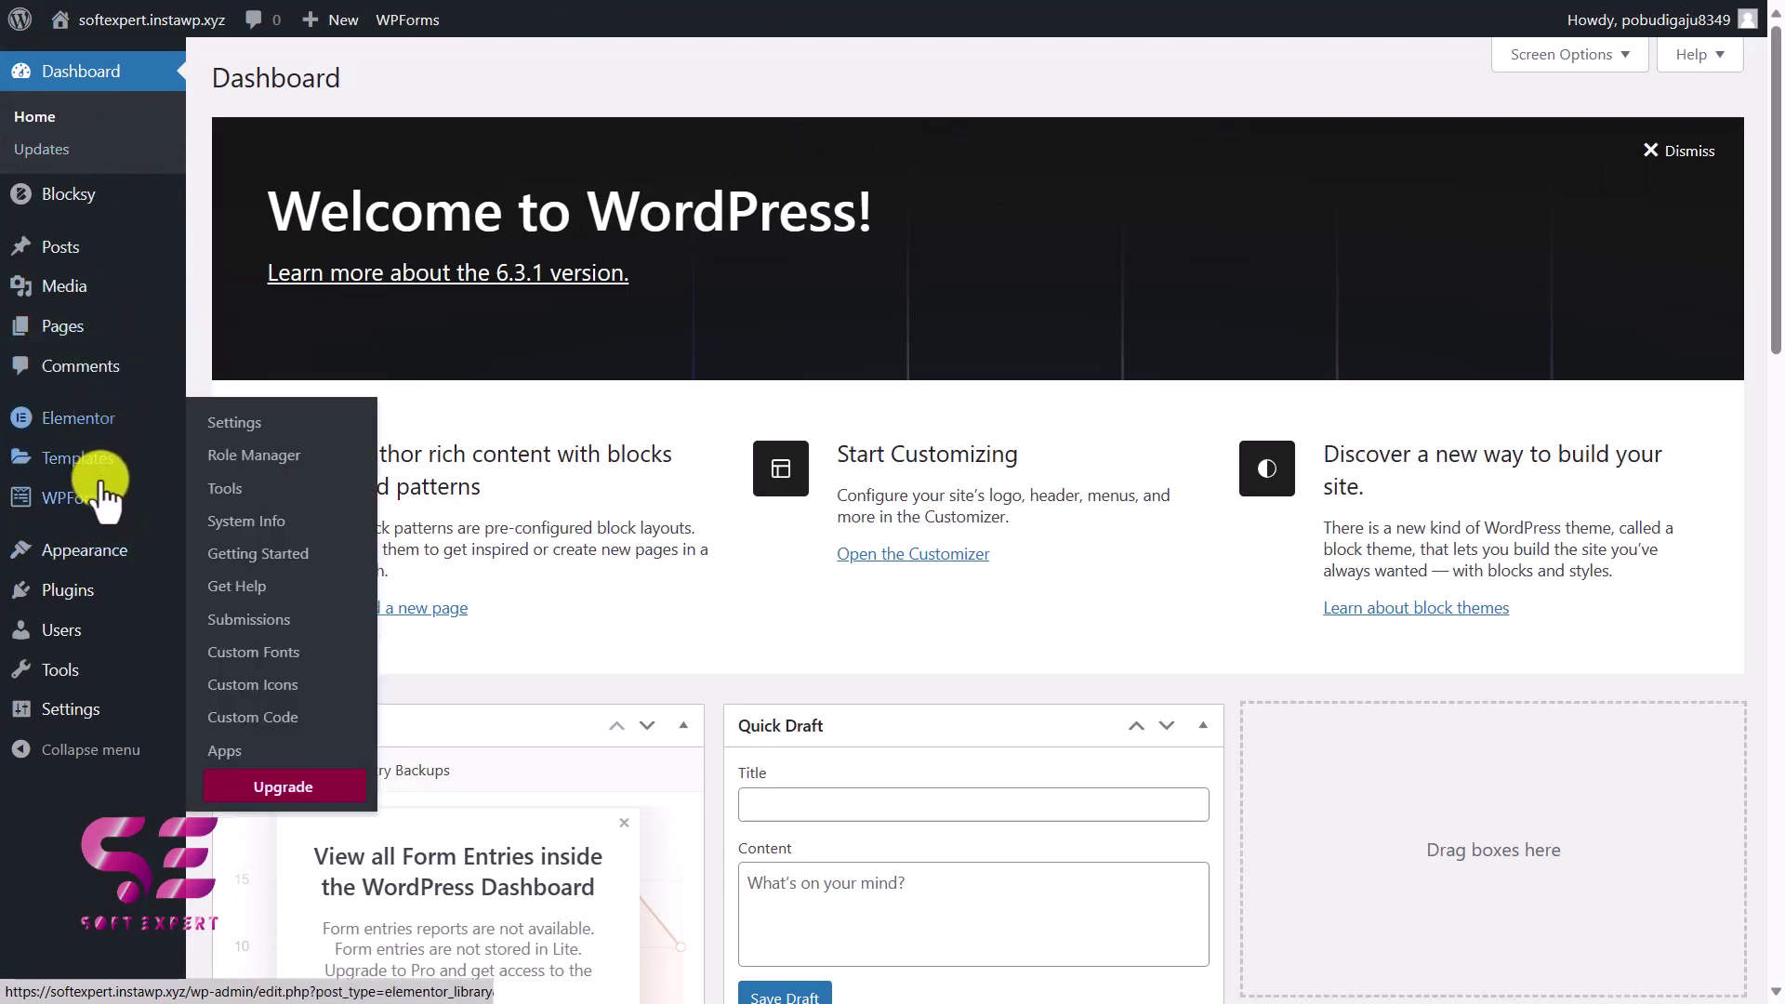
{"action": "left_click", "coordinate": [96, 303]}
{"action": "scroll", "coordinate": [589, 350], "scroll_direction": "down", "scroll_amount": 2}
{"action": "scroll", "coordinate": [595, 362], "scroll_direction": "up", "scroll_amount": 2}
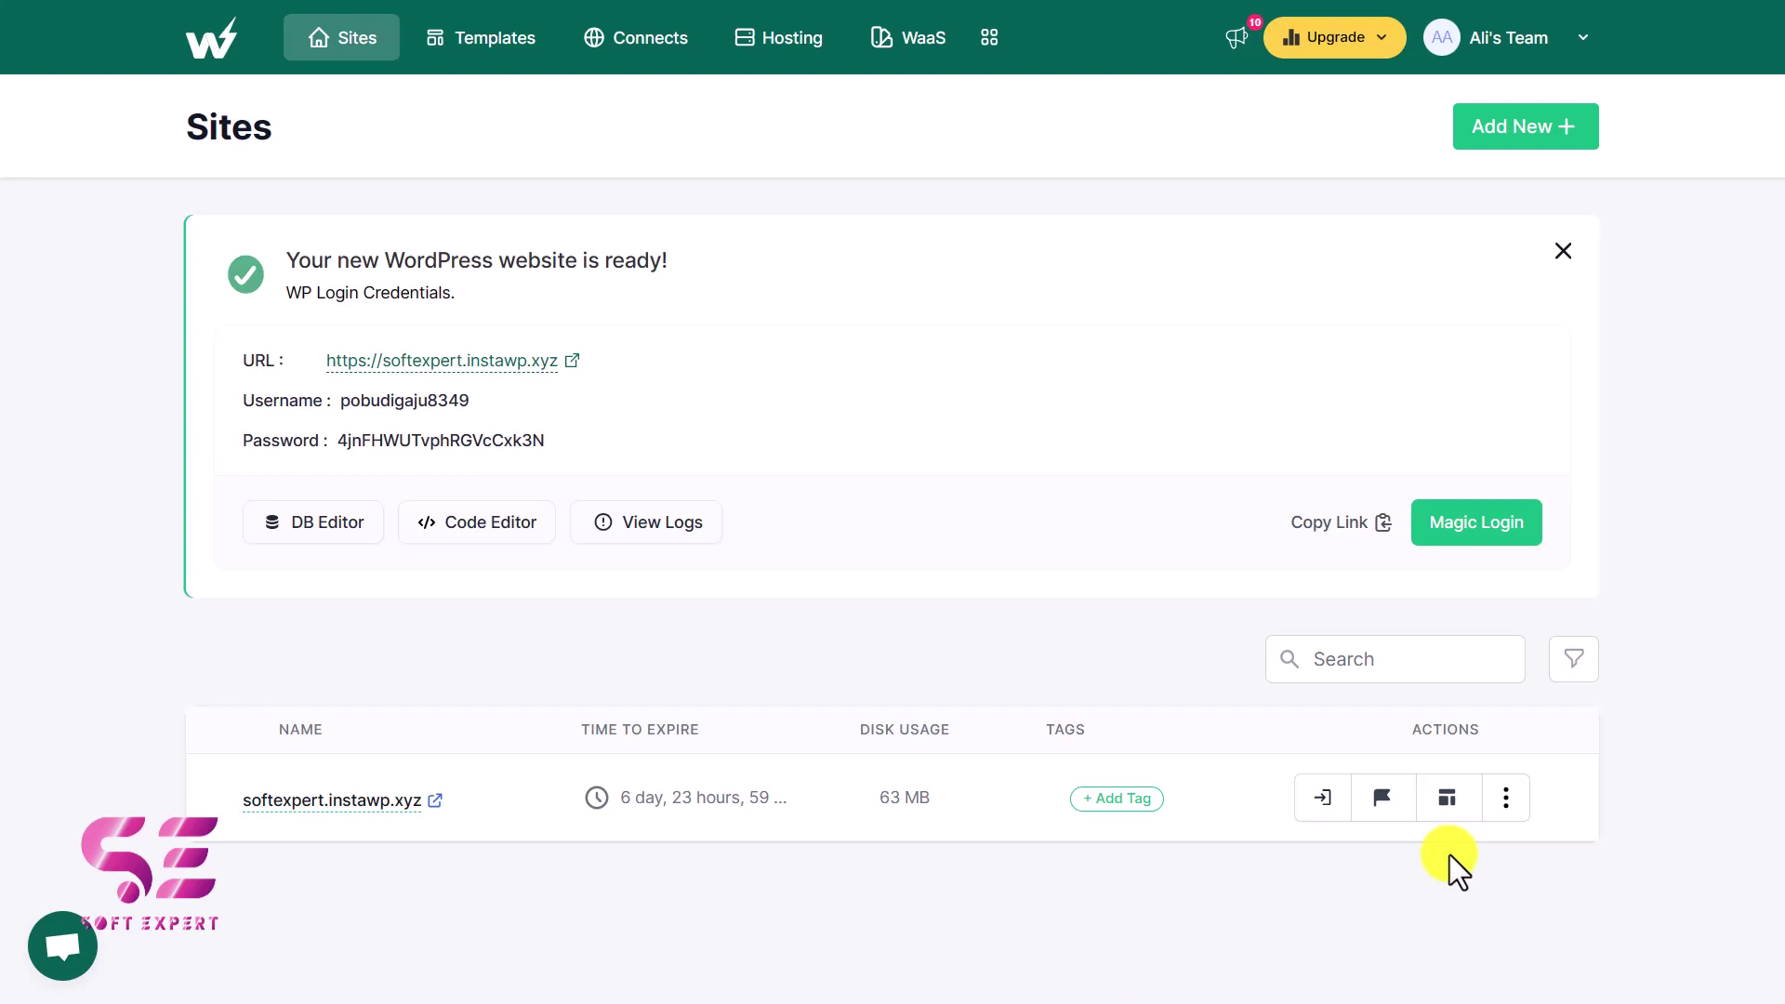
Start configuring another new InstaWP site from scratch and add the Forminator forms plugin to it.
{"action": "left_click", "coordinate": [1513, 130]}
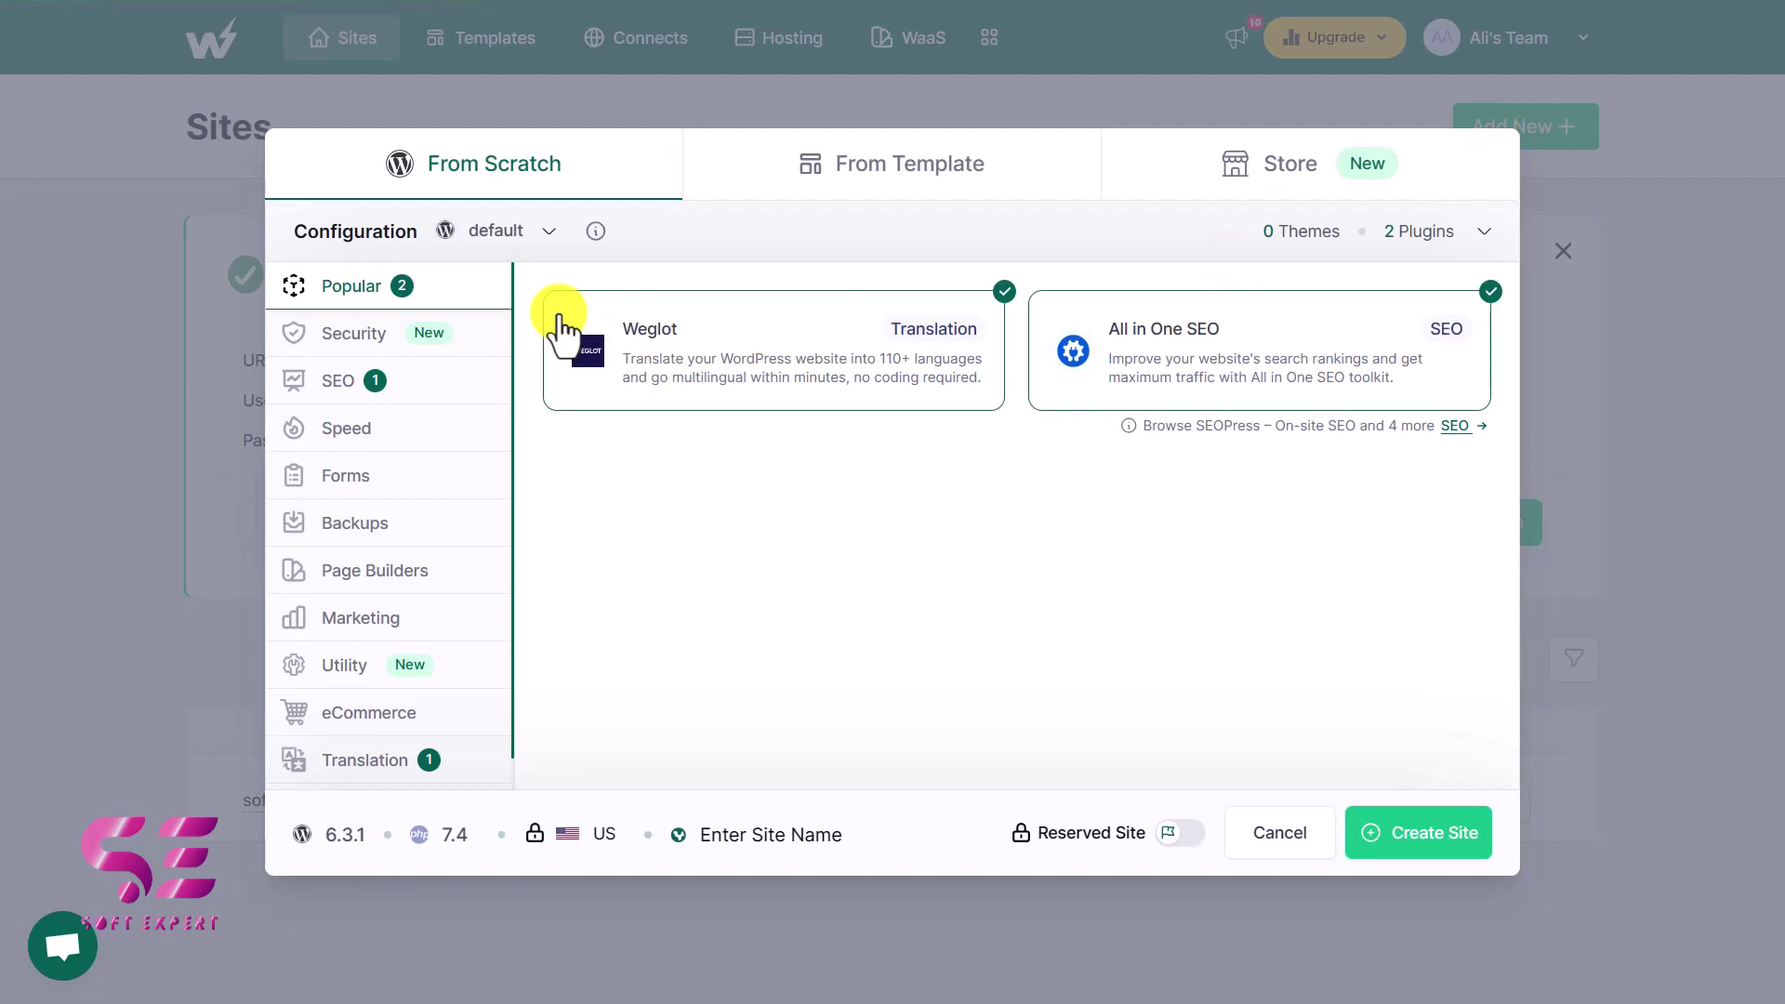
{"action": "scroll", "coordinate": [448, 583], "scroll_direction": "down", "scroll_amount": 1}
{"action": "scroll", "coordinate": [448, 580], "scroll_direction": "up", "scroll_amount": 1}
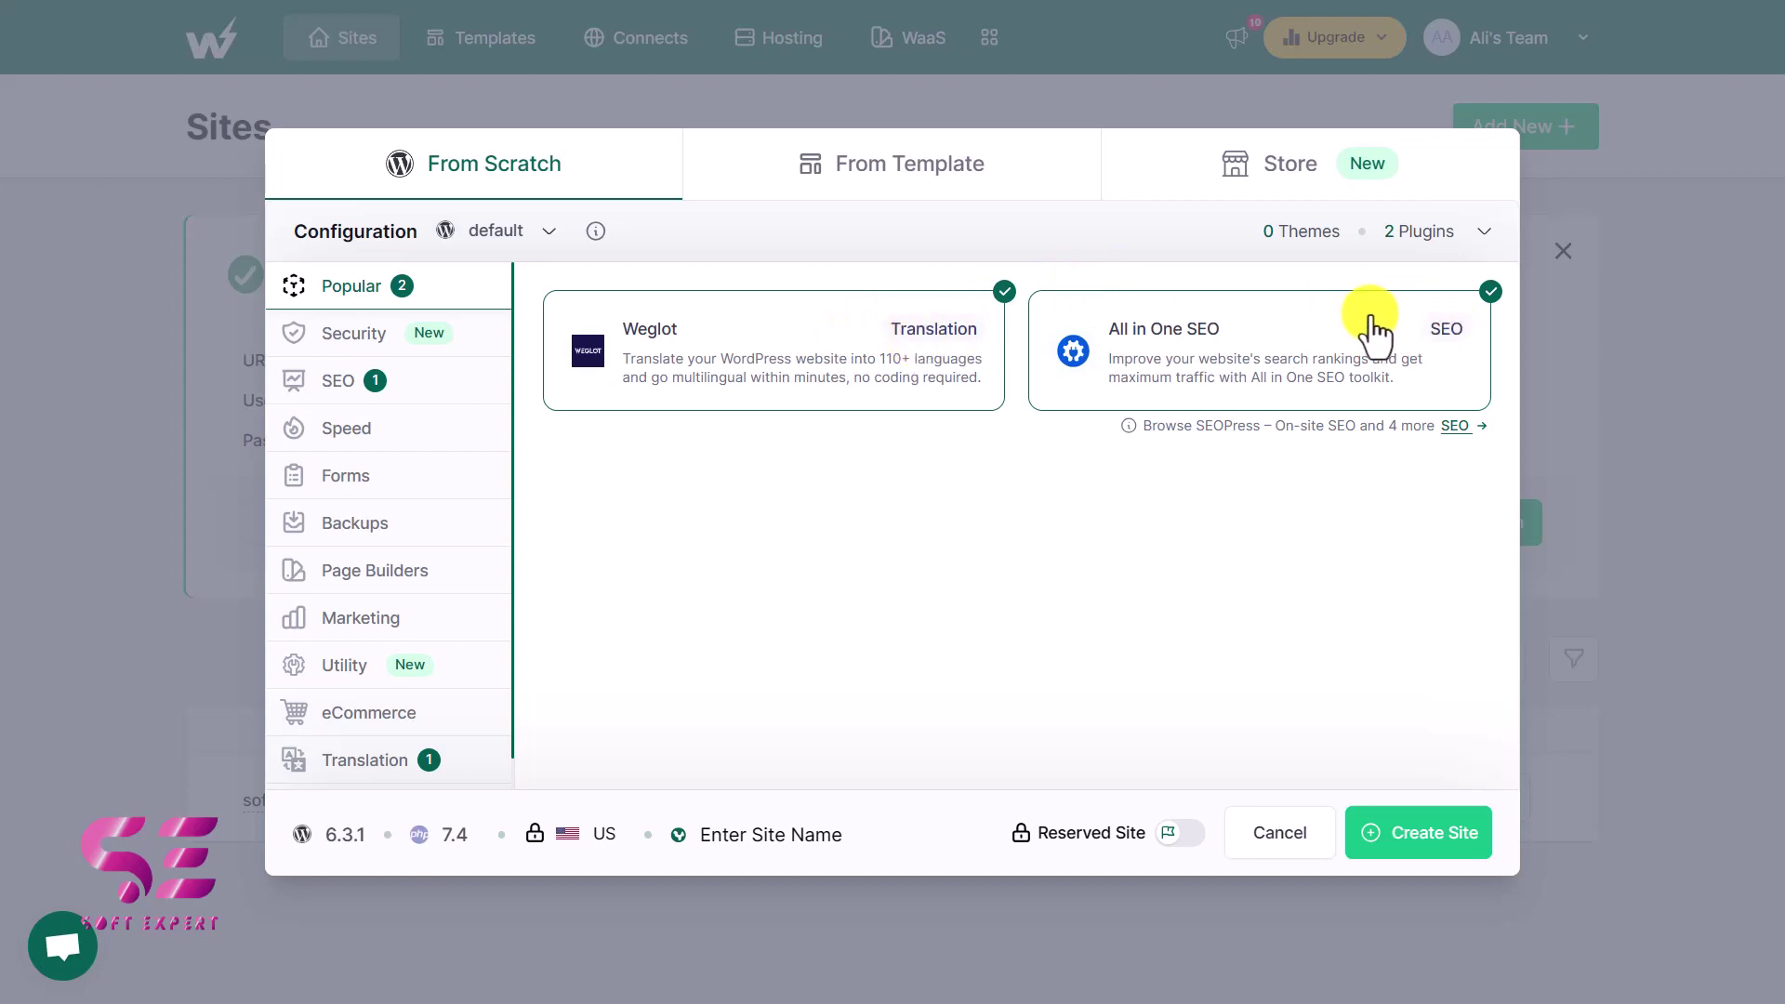
{"action": "left_click", "coordinate": [393, 474]}
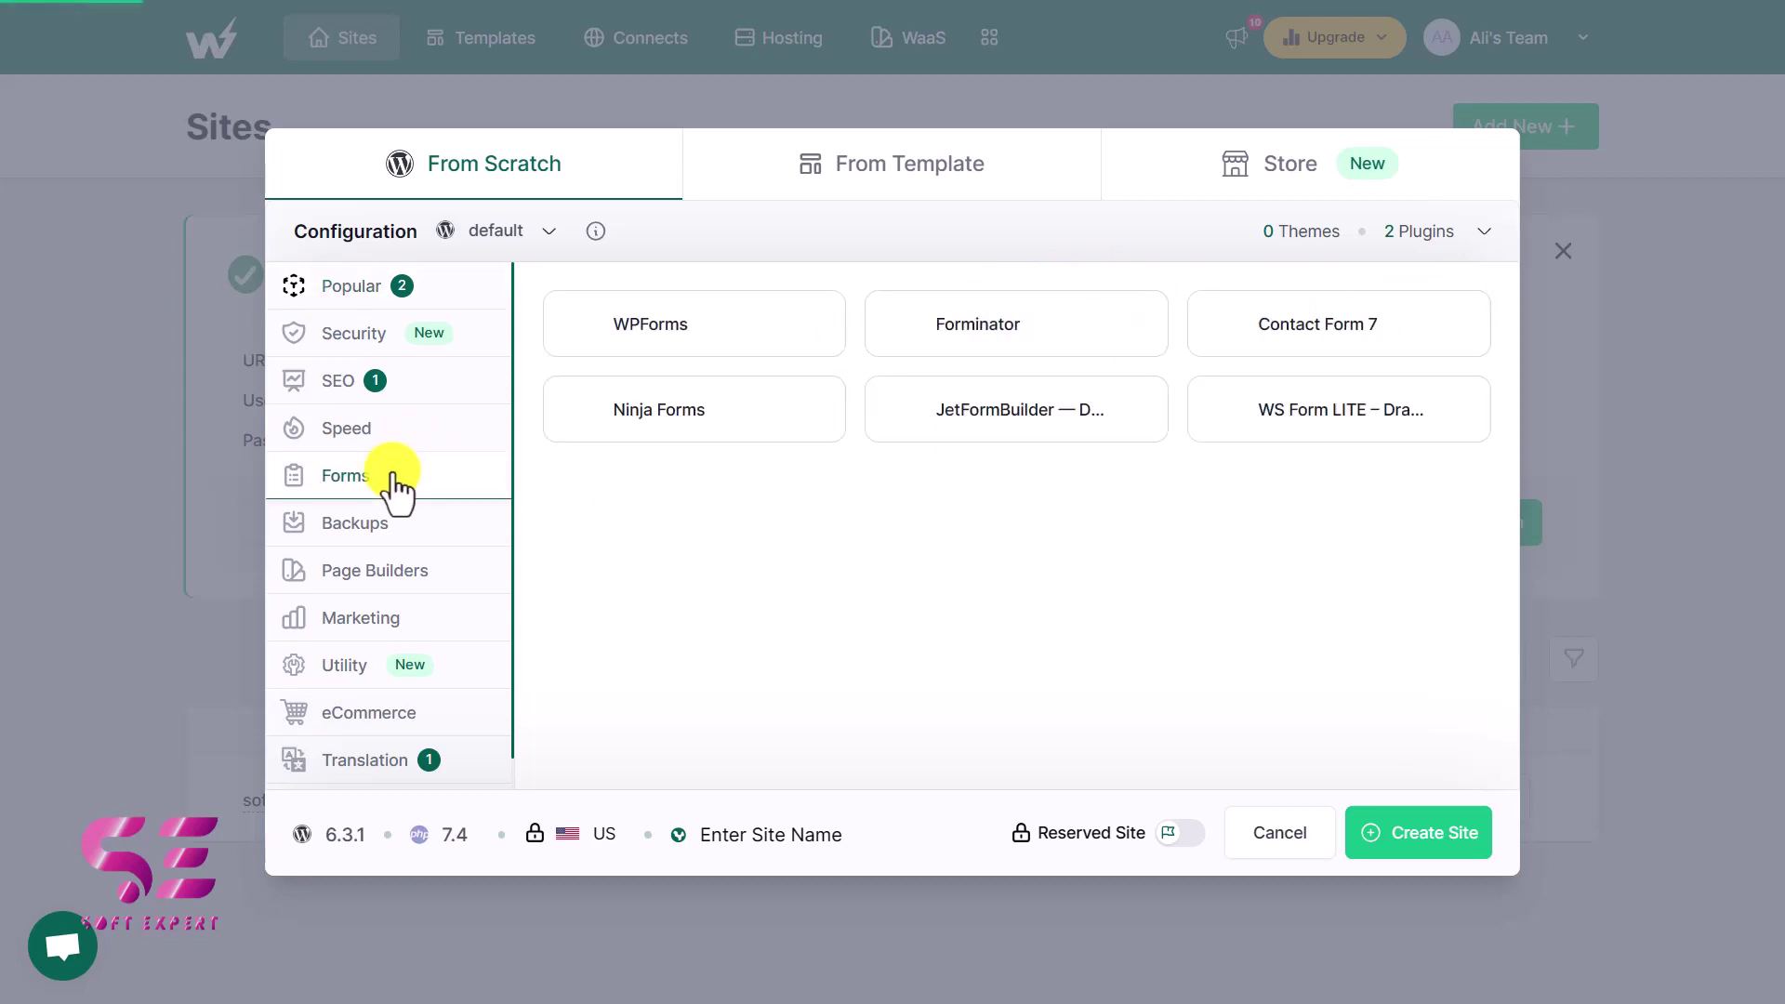
{"action": "left_click", "coordinate": [996, 326]}
Add Elementor as the new site's page builder and open the option for creating a site from a template.
{"action": "left_click", "coordinate": [436, 572]}
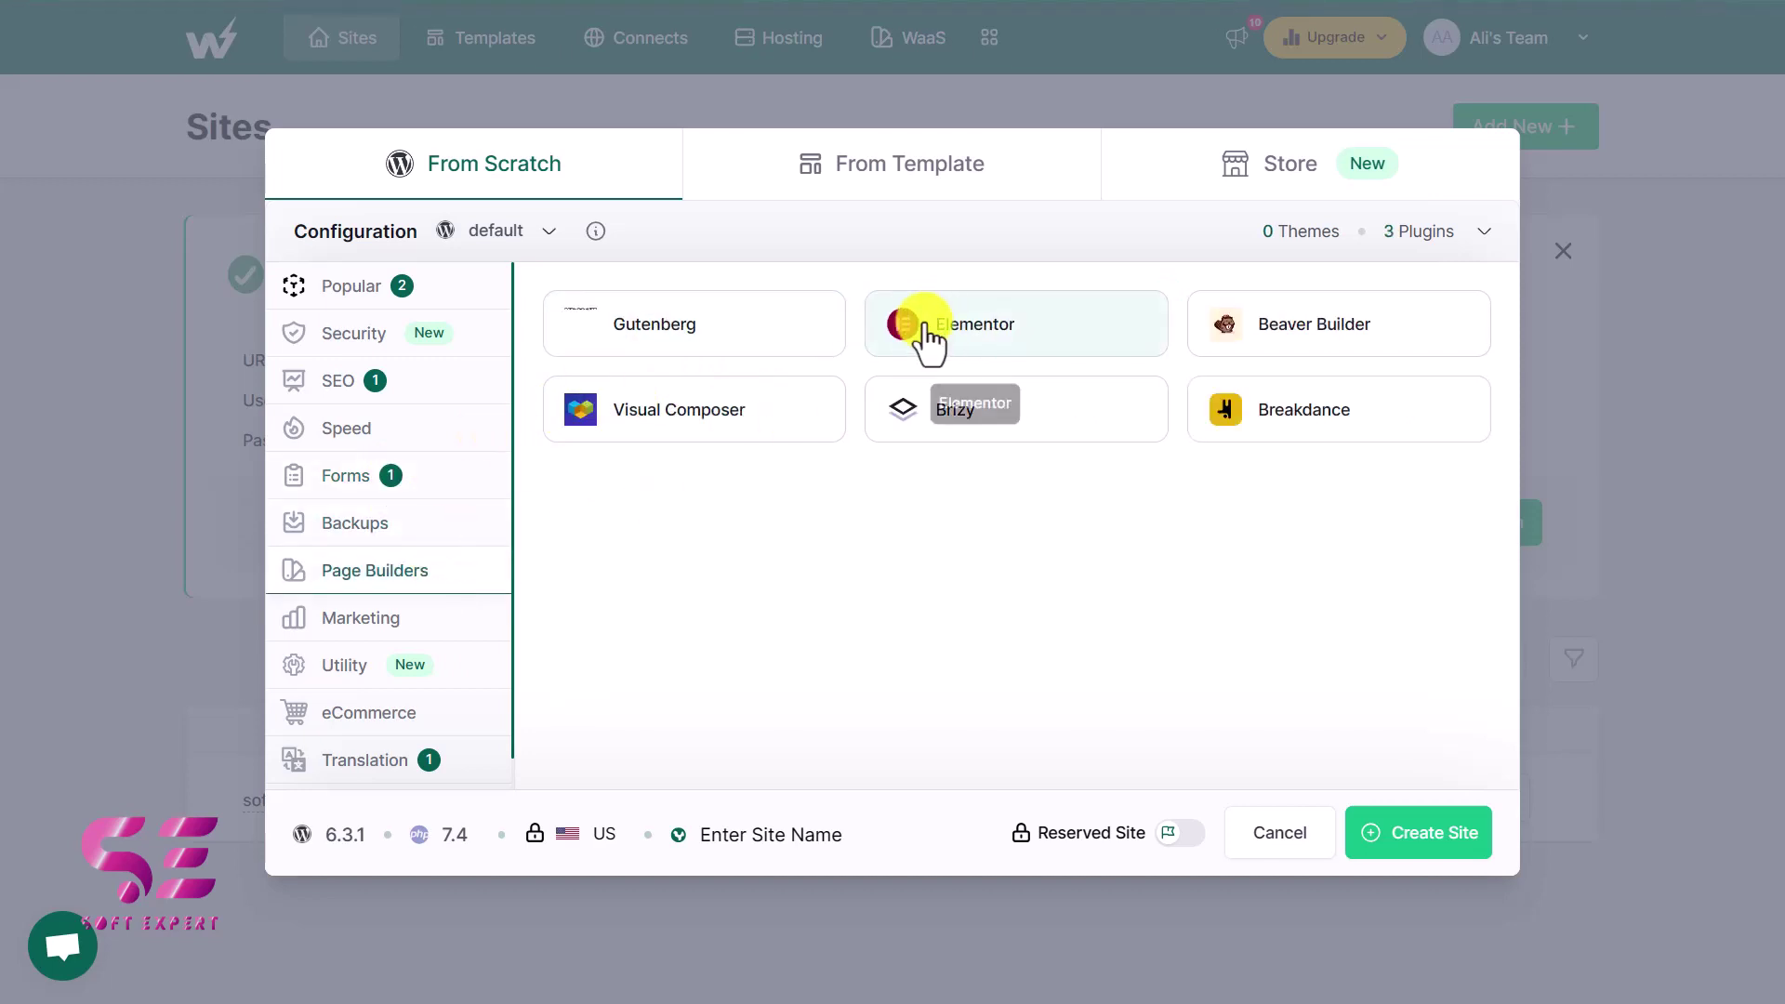
{"action": "left_click", "coordinate": [1056, 326]}
{"action": "scroll", "coordinate": [410, 673], "scroll_direction": "down", "scroll_amount": 1}
{"action": "scroll", "coordinate": [407, 667], "scroll_direction": "up", "scroll_amount": 1}
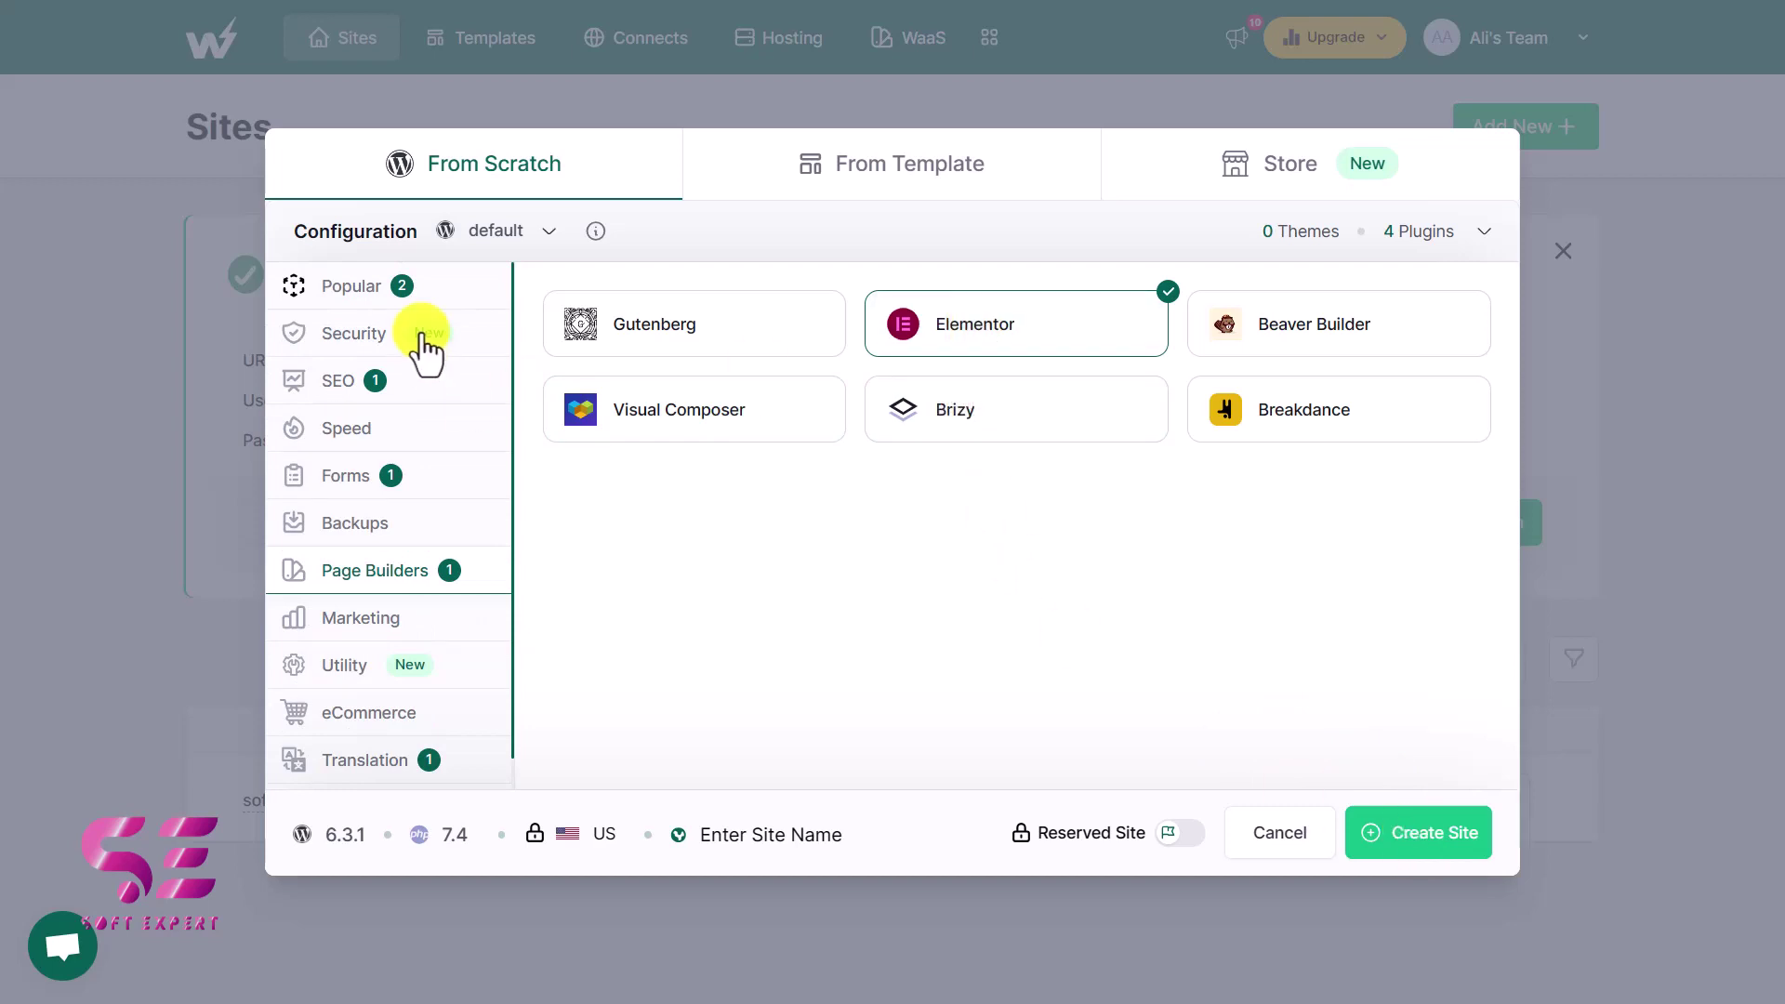
{"action": "left_click", "coordinate": [892, 164]}
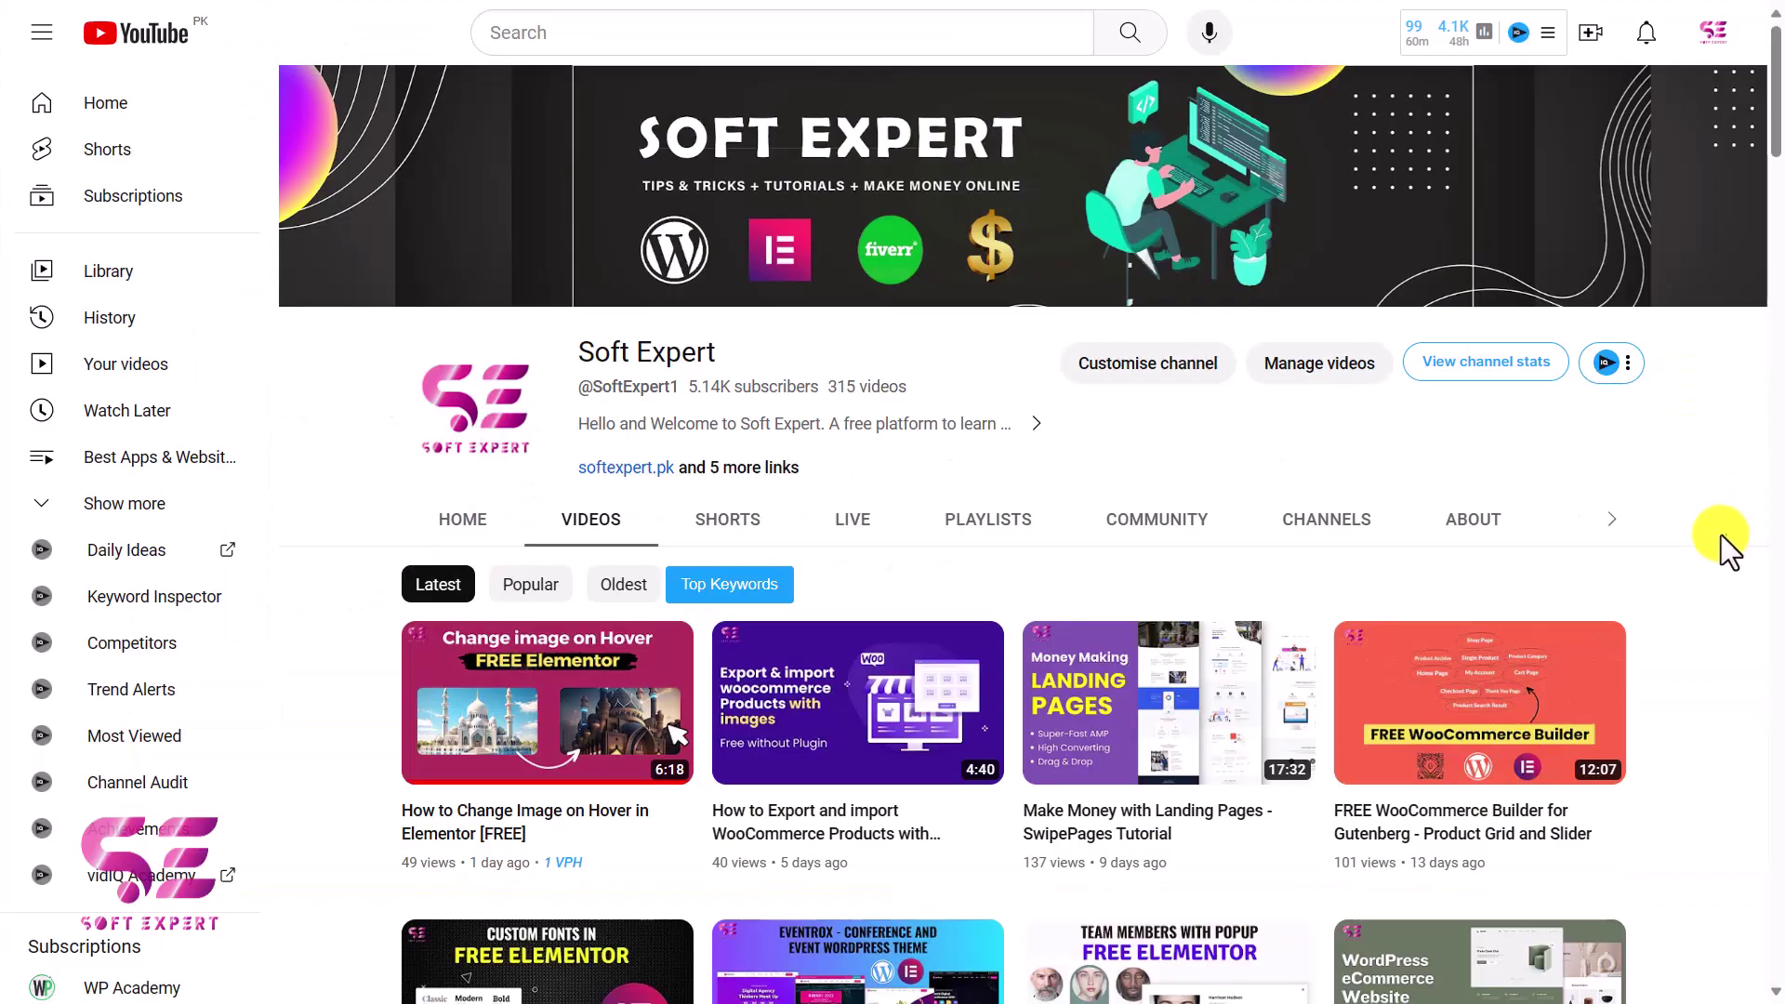
Switch to YouTube and browse the uploaded videos on the Soft Expert channel.
{"action": "scroll", "coordinate": [1719, 544], "scroll_direction": "down", "scroll_amount": 8}
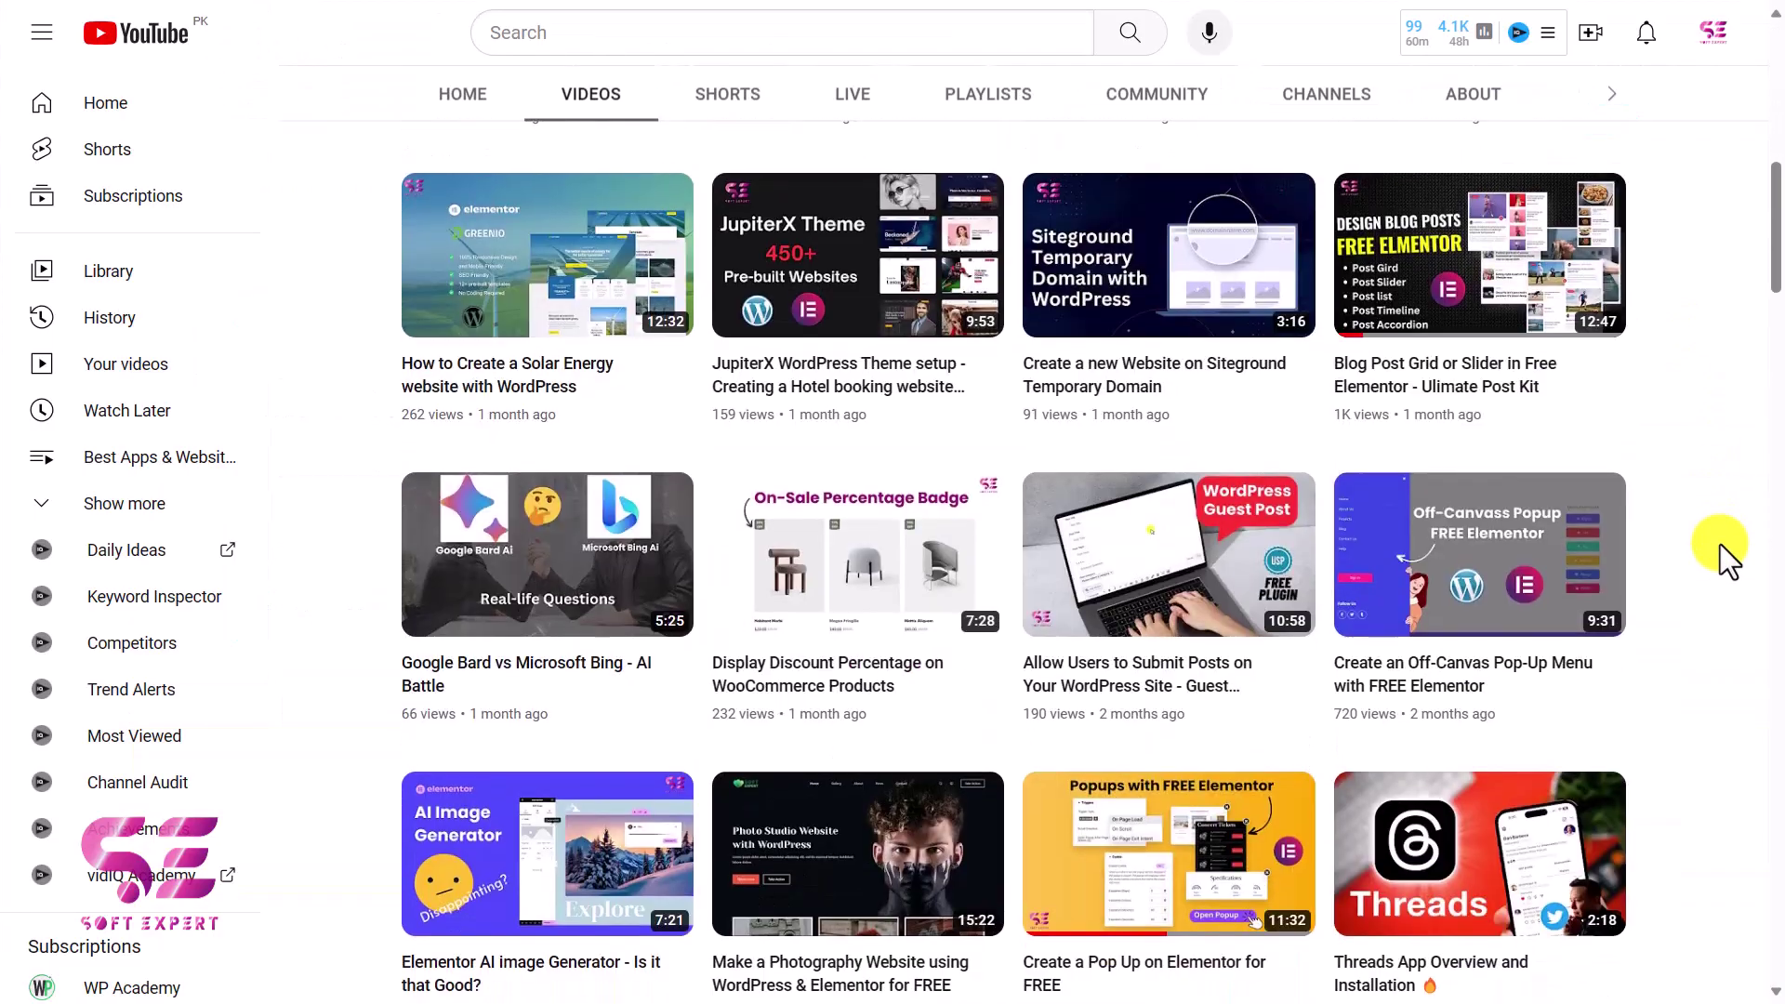
{"action": "scroll", "coordinate": [1719, 546], "scroll_direction": "down", "scroll_amount": 12}
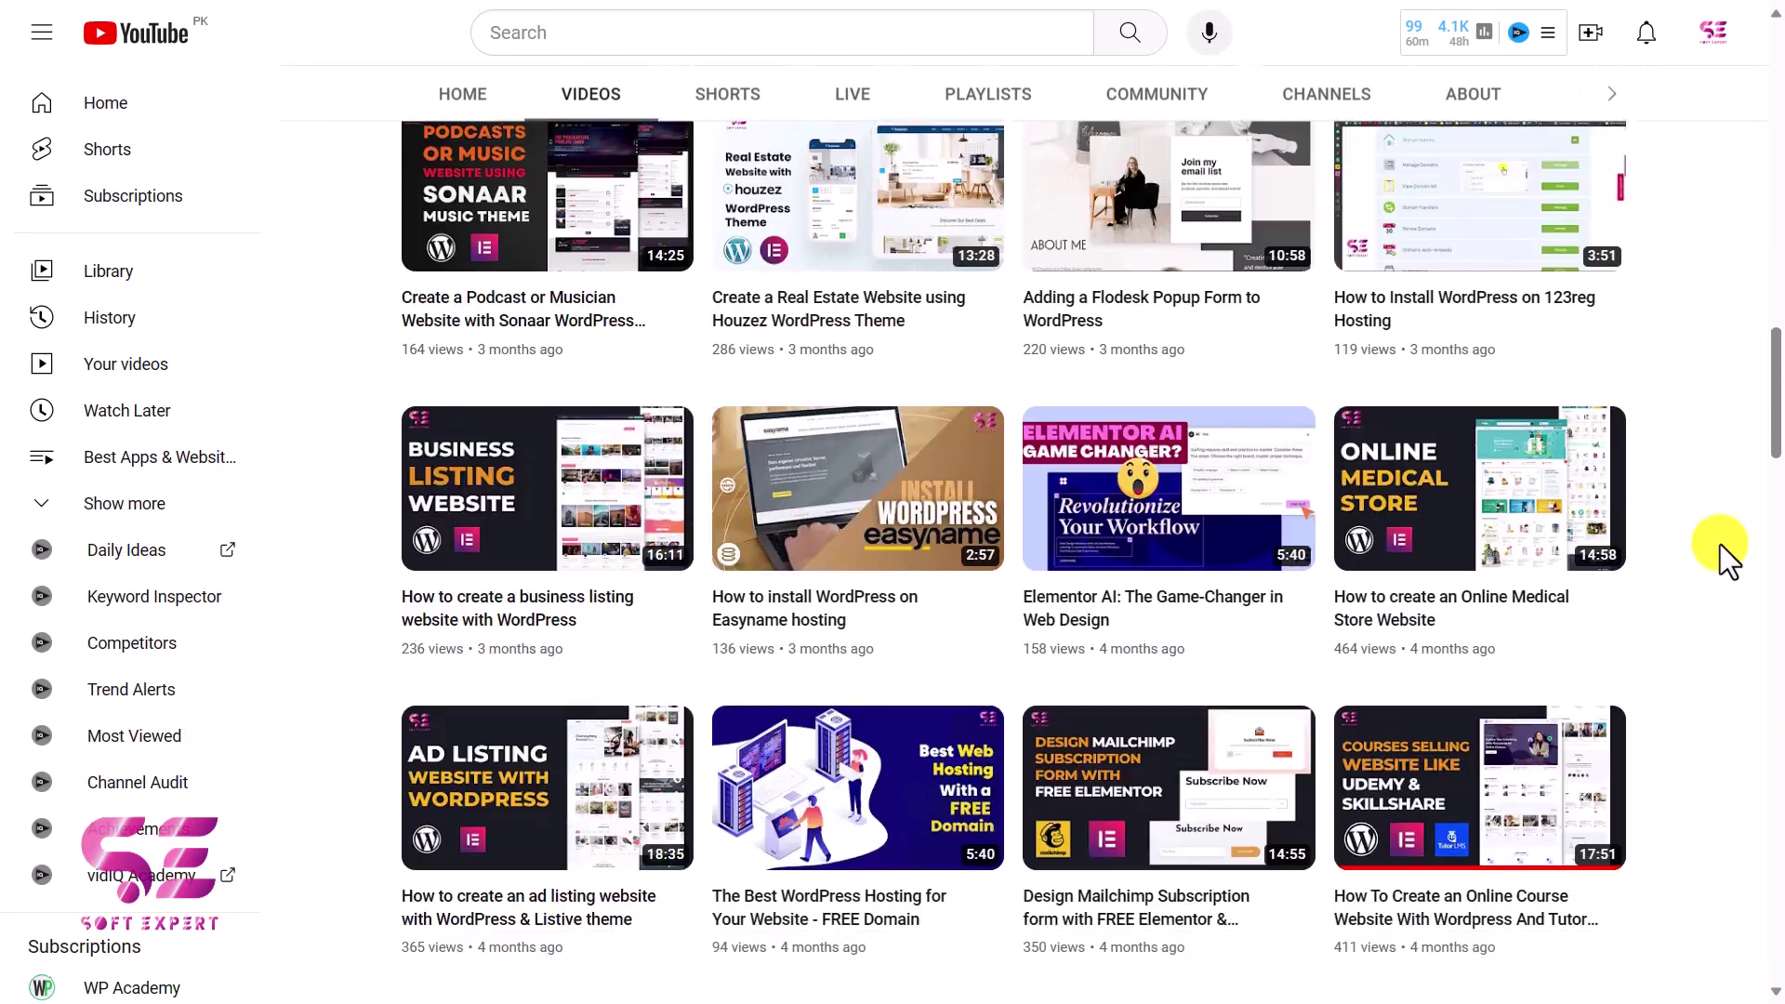
{"action": "scroll", "coordinate": [1719, 543], "scroll_direction": "down", "scroll_amount": 12}
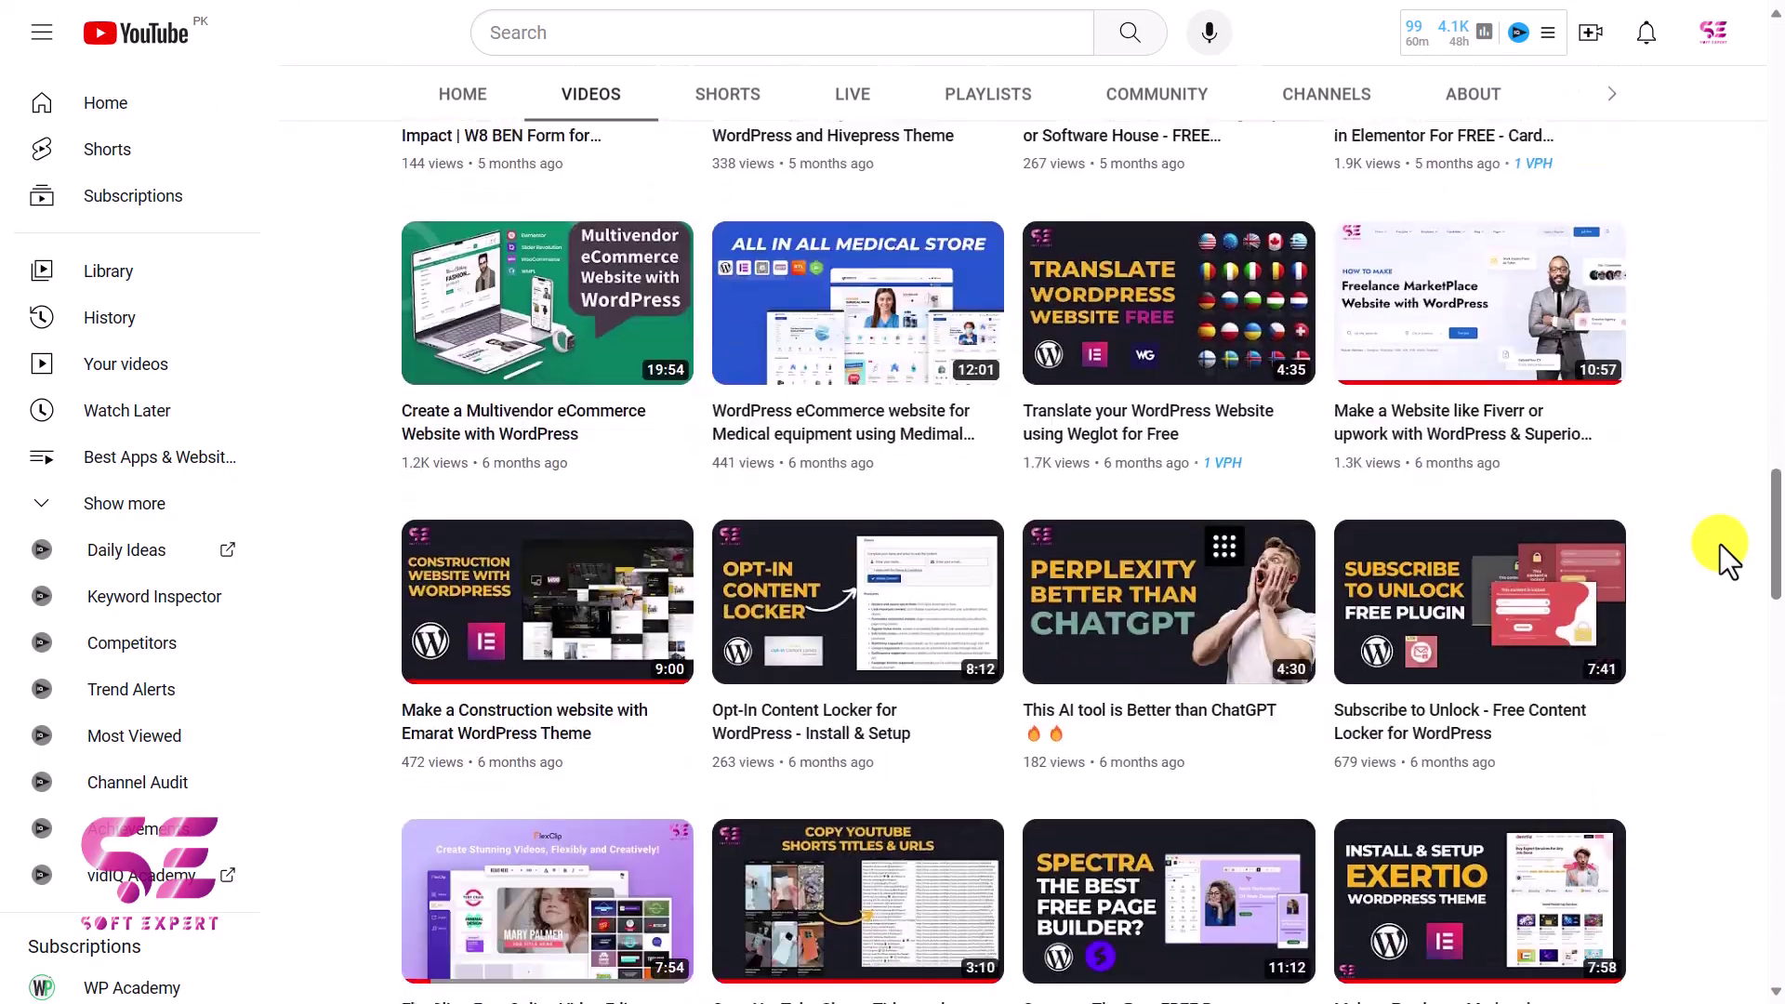
{"action": "scroll", "coordinate": [1720, 543], "scroll_direction": "down", "scroll_amount": 14}
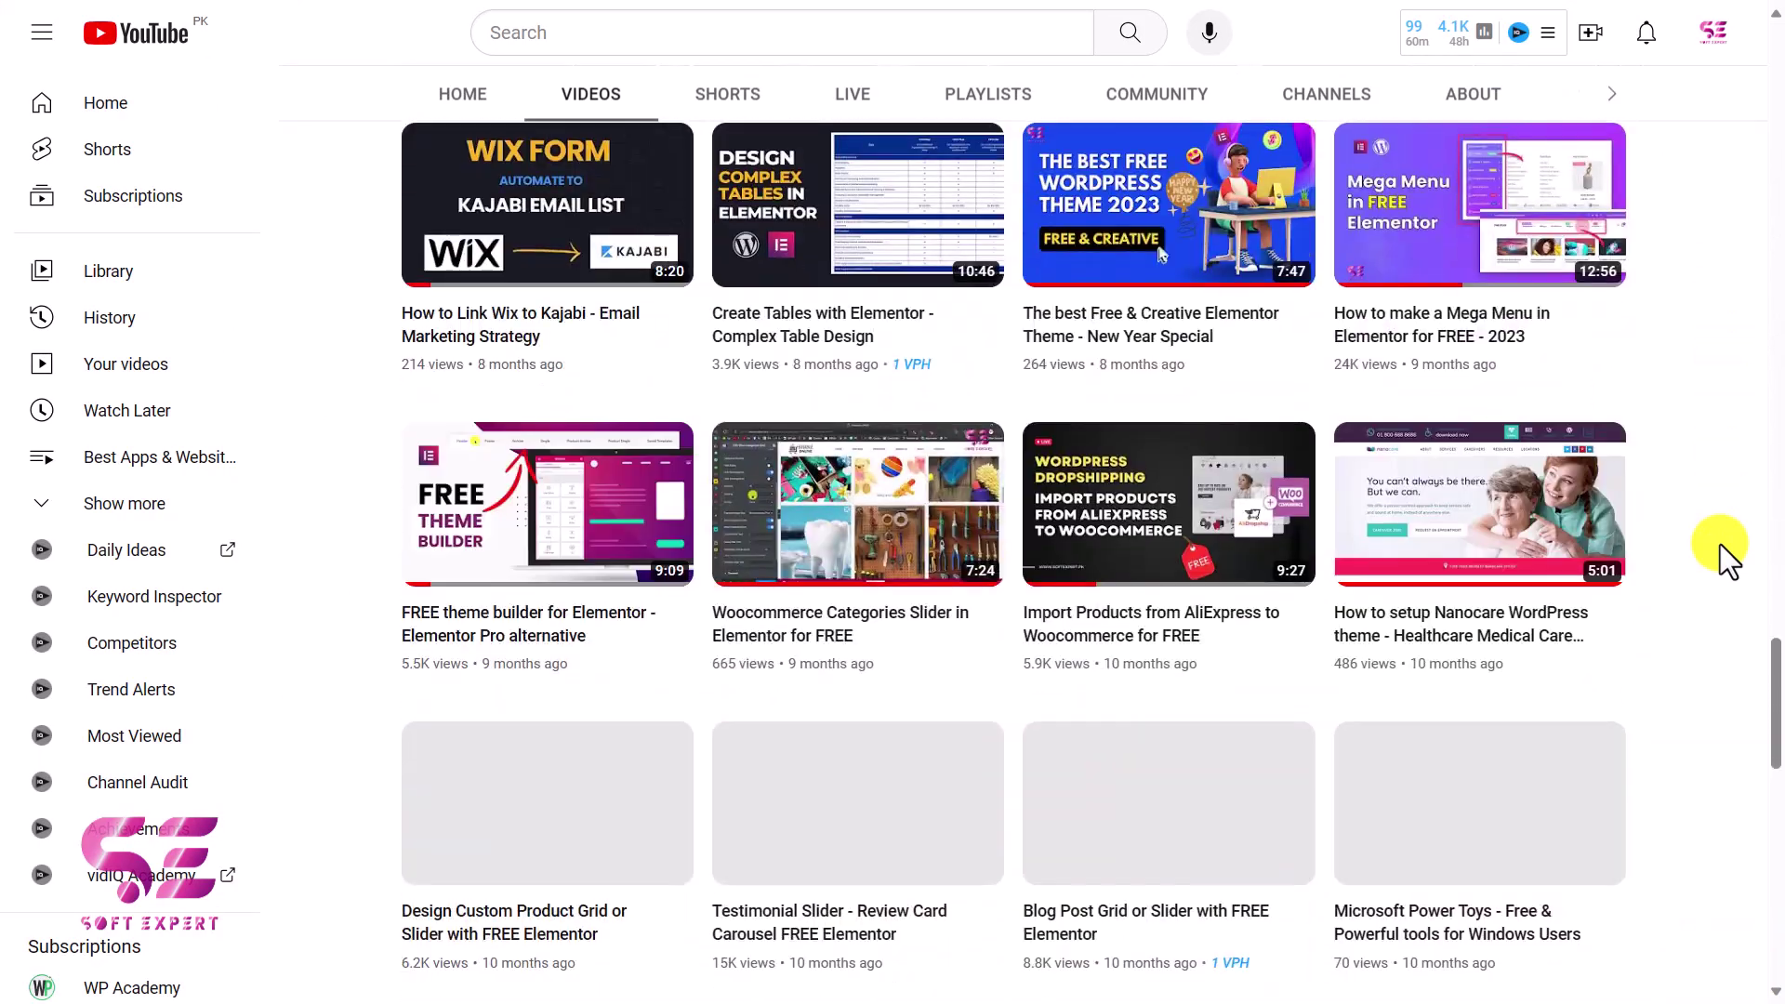